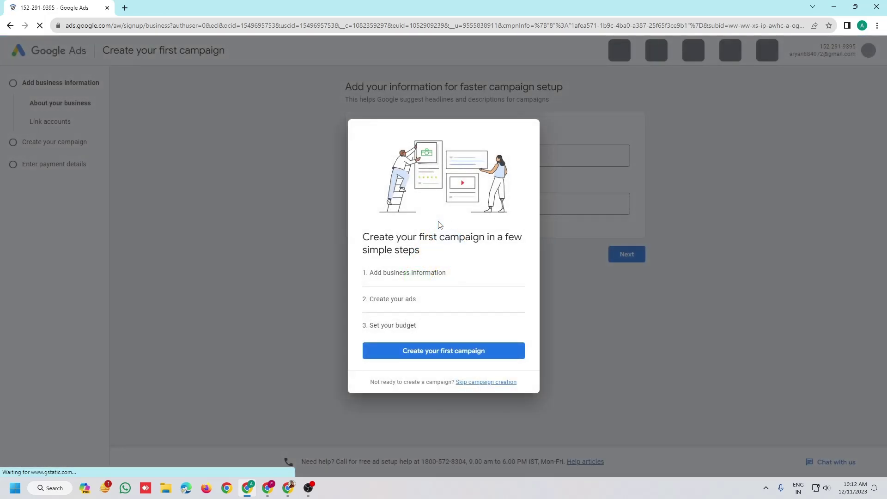
Step: Skip campaign creation and confirm the business information with India, India Time (GMT+05:30) and Indian Rupee
left_click(471, 382)
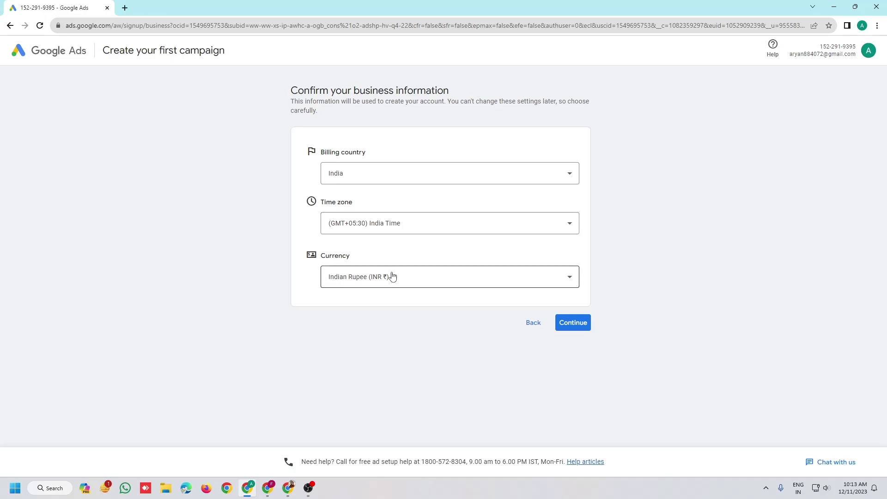
left_click(572, 324)
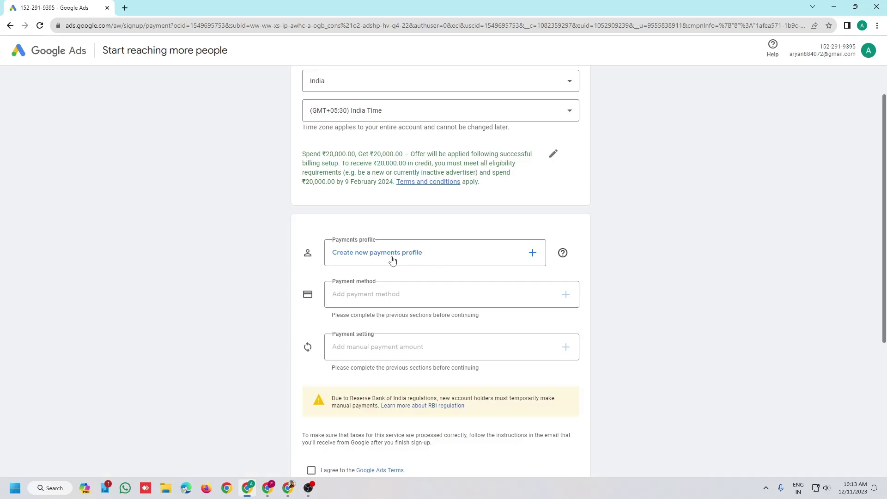
Step: Start a new payments profile and set its profile type to Individual
left_click(407, 254)
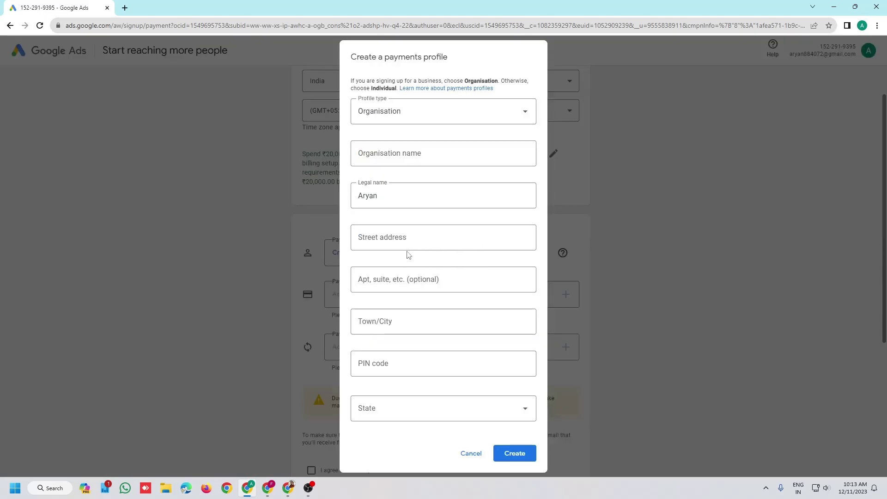
left_click(414, 112)
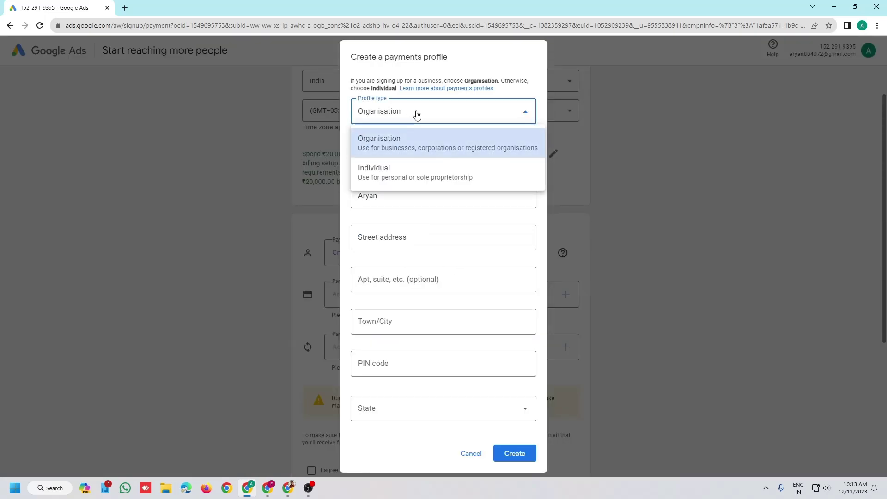
left_click(411, 170)
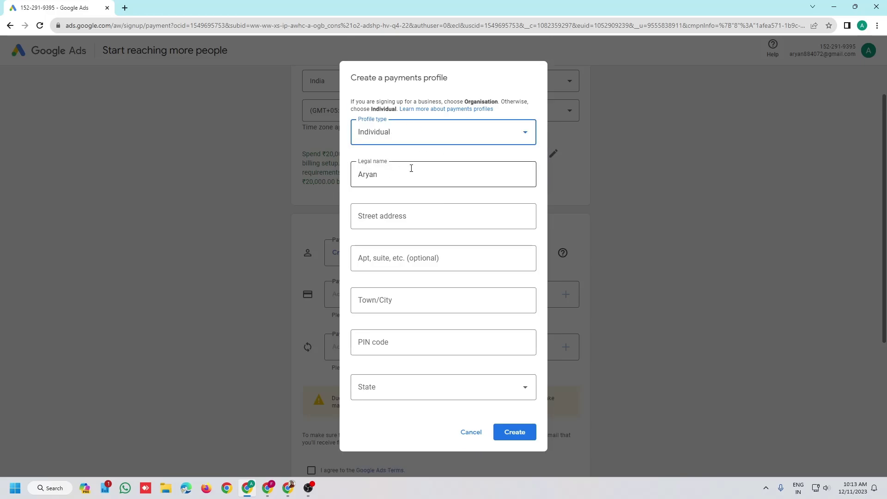
Step: Fill in the payments profile's street address, town, postal code and state, and create the profile
left_click(410, 216)
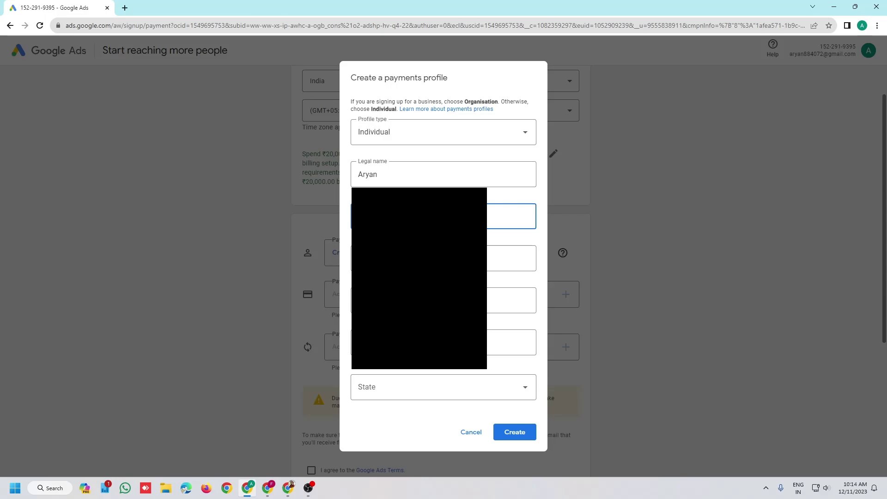
left_click(511, 300)
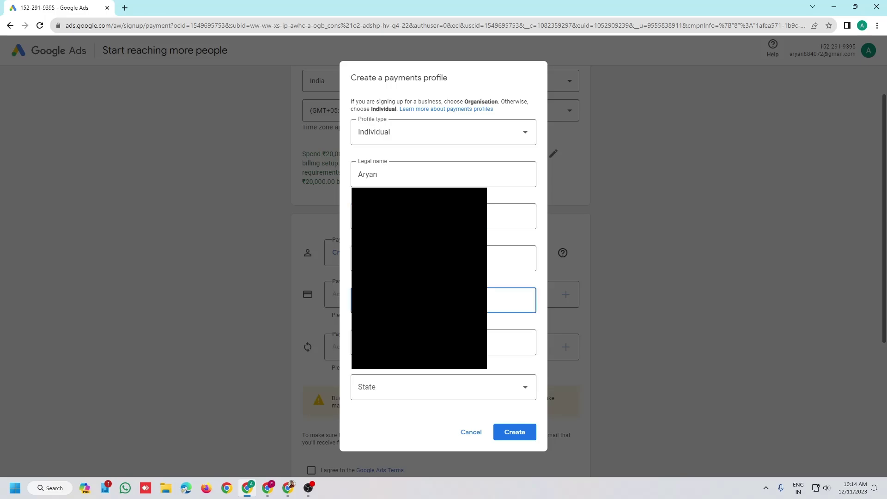
left_click(512, 343)
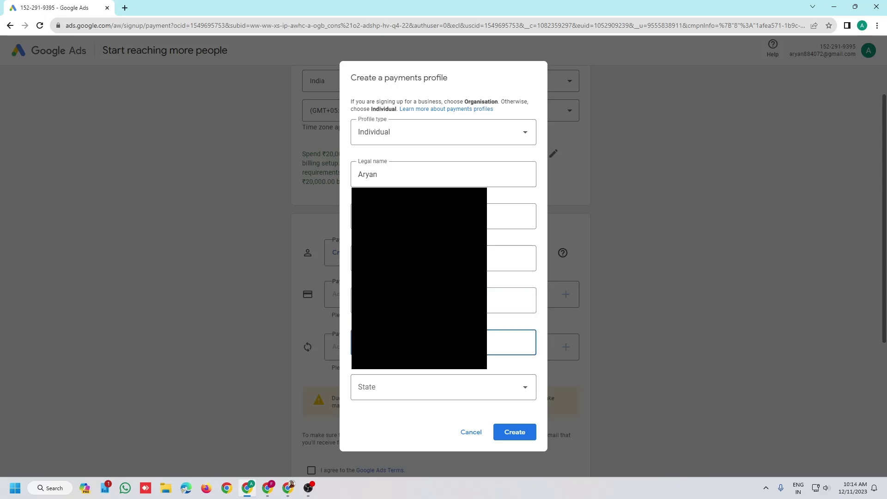
left_click(415, 389)
left_click_drag(491, 172, 491, 357)
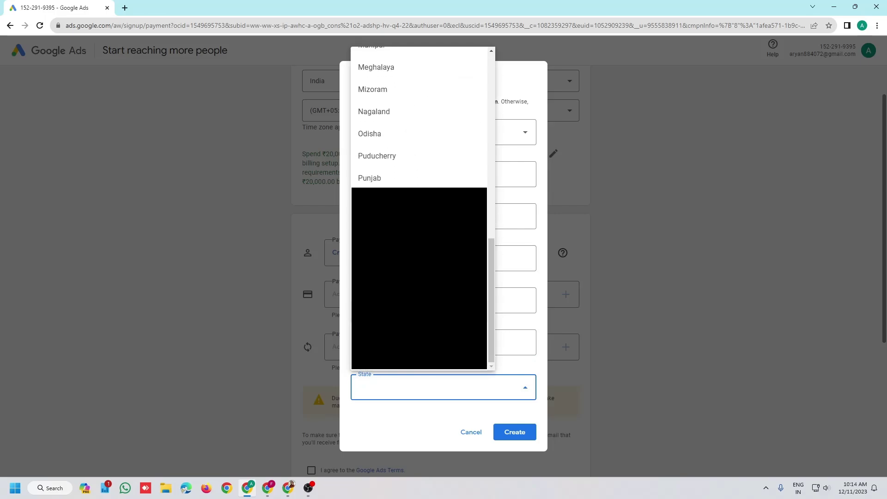
left_click(453, 311)
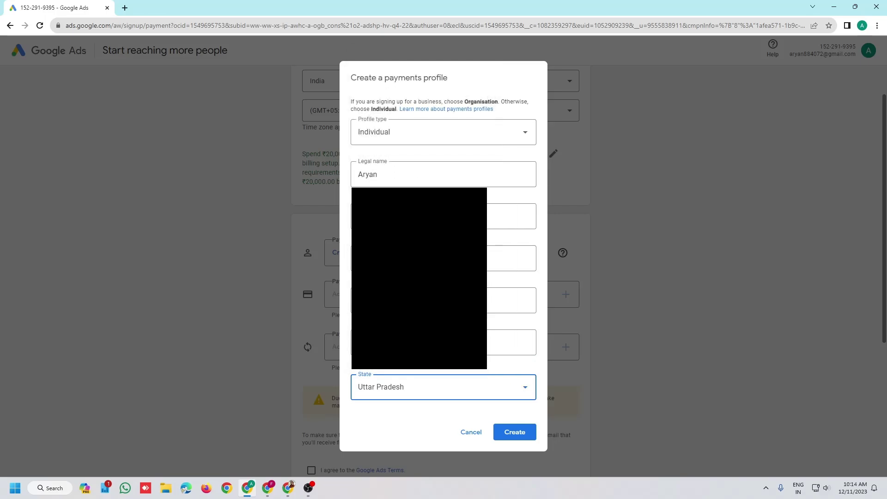
left_click(513, 428)
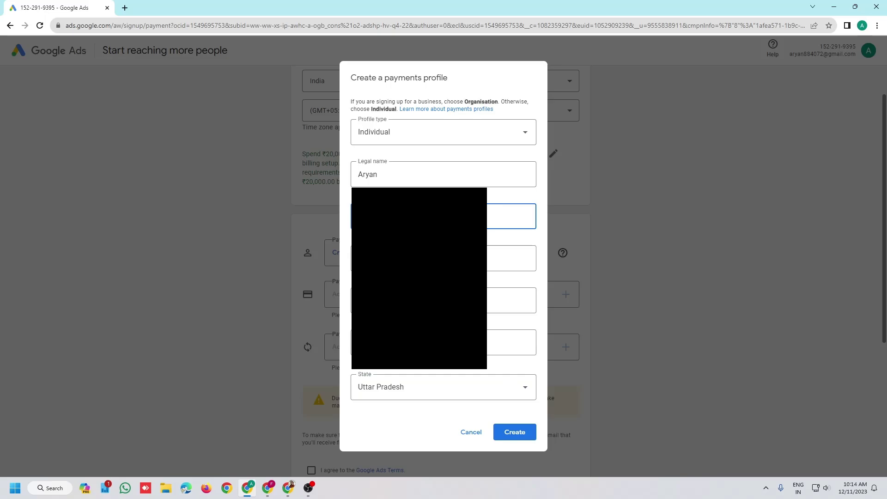
left_click(513, 435)
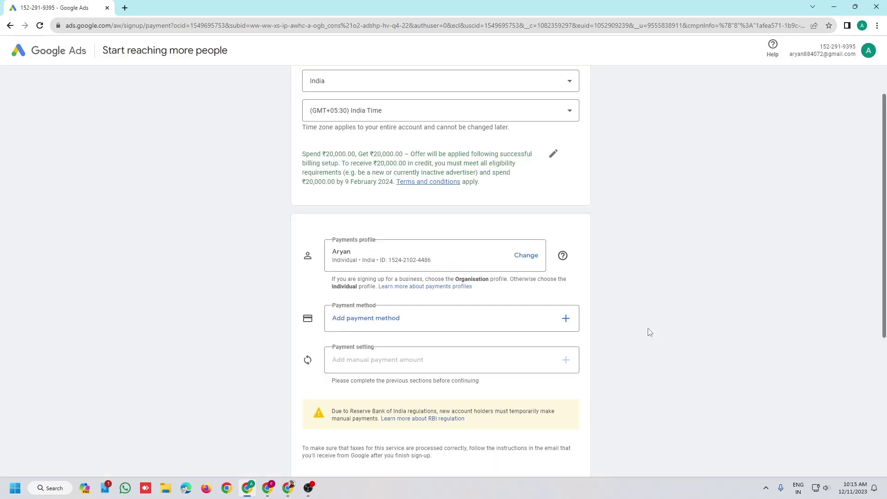
Step: Look through the available payment methods and close the list without adding one
left_click(421, 320)
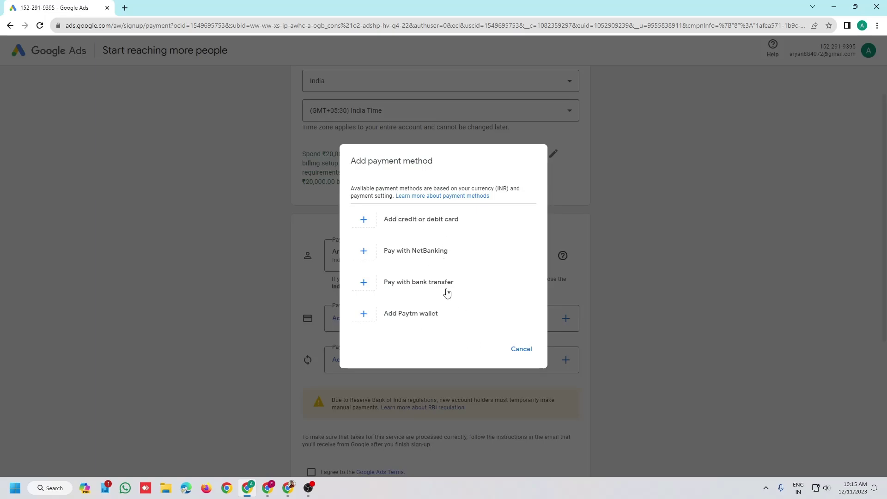
left_click(519, 351)
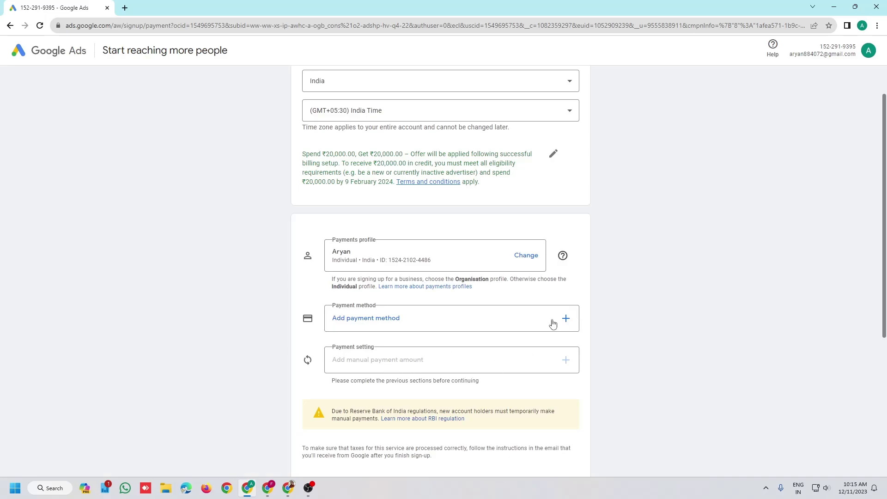
Step: Accept the Google Ads Terms, decline personalised guidance from a Google Ads expert, and try to submit the billing setup
scroll(640, 279, "down", 3)
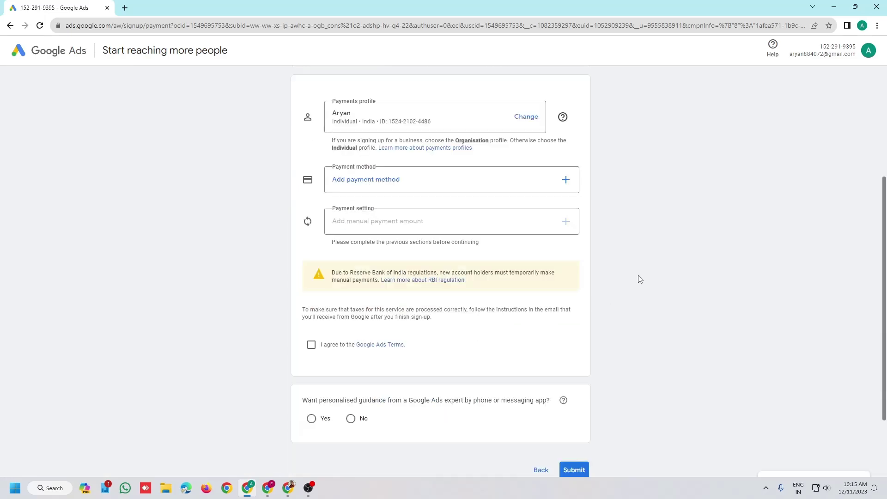
left_click(311, 345)
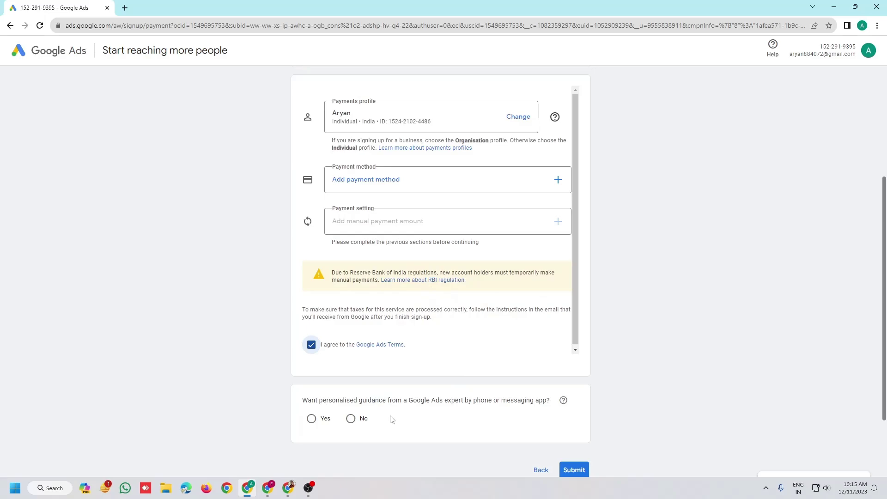
left_click(351, 419)
left_click(575, 471)
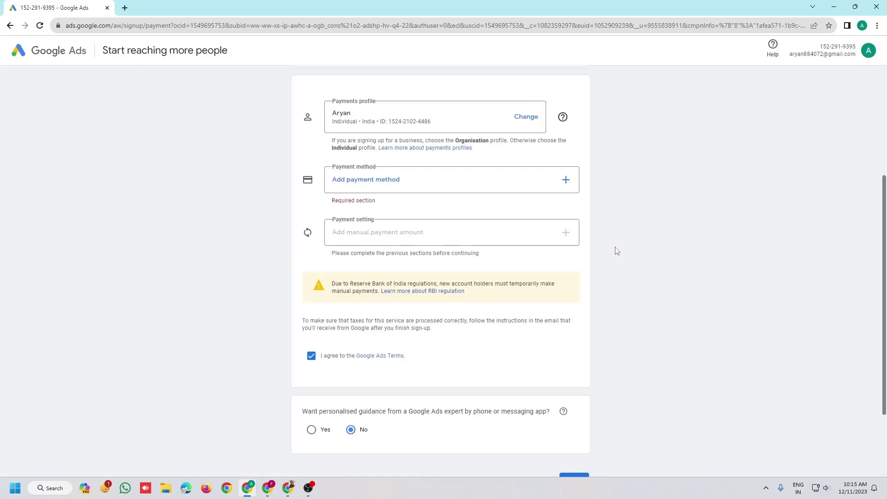
Step: Choose NetBanking as the payment method and set the manual payment amount to ₹500
left_click(402, 182)
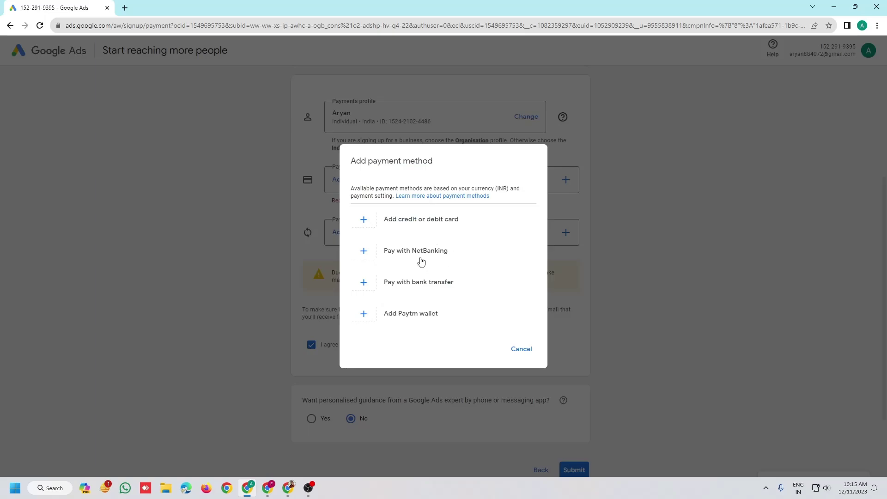
left_click(405, 251)
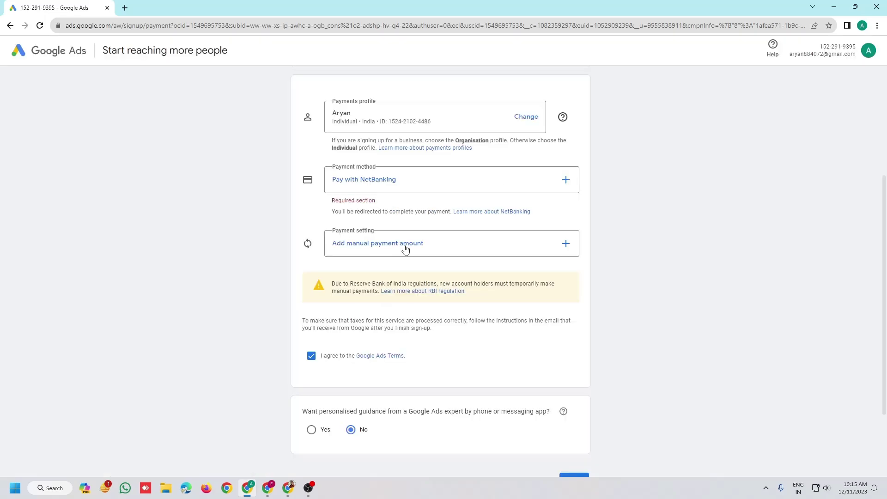
left_click(444, 240)
left_click(449, 277)
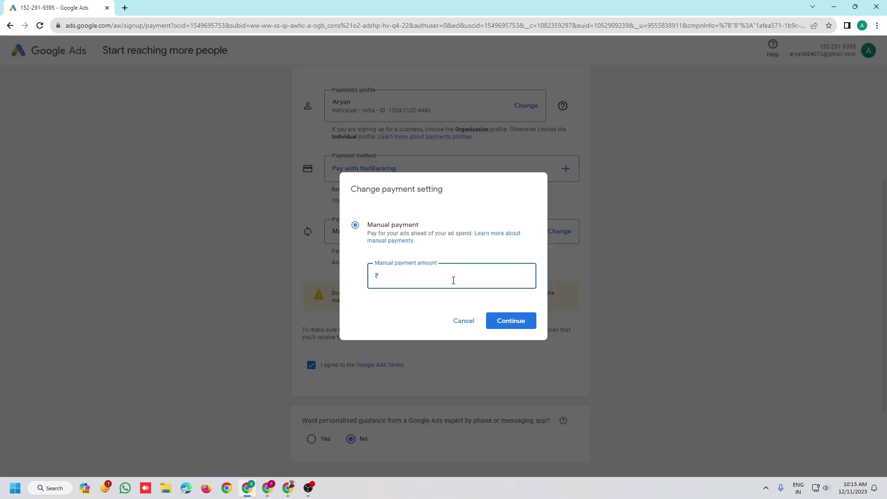
type("500")
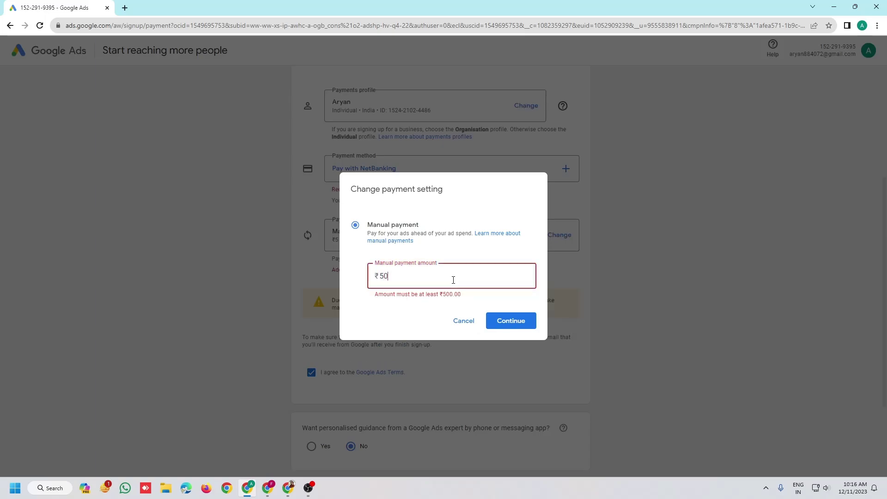
left_click(509, 322)
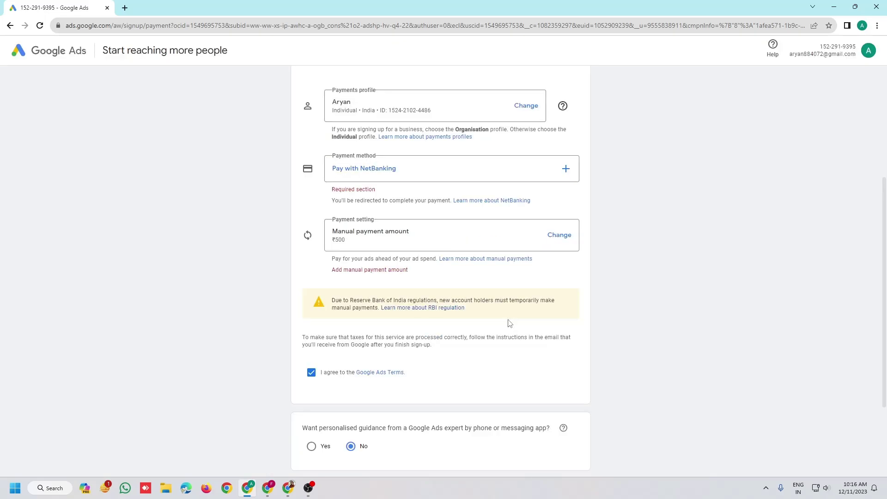
Step: Submit the billing setup and continue to the account's overview page
scroll(525, 326, "down", 3)
left_click(574, 378)
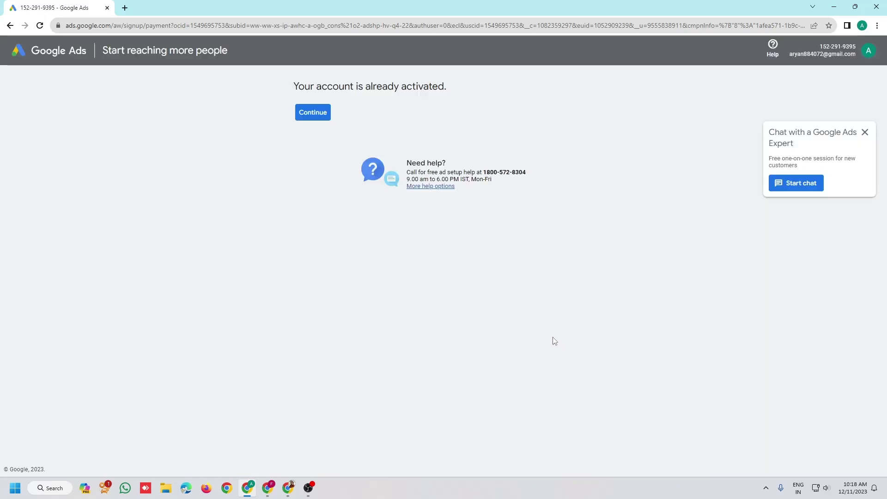
left_click(314, 114)
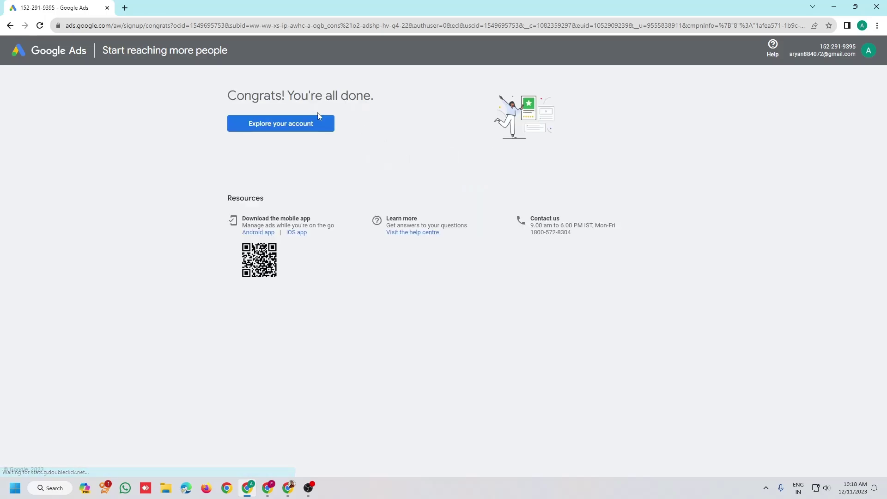
left_click(288, 129)
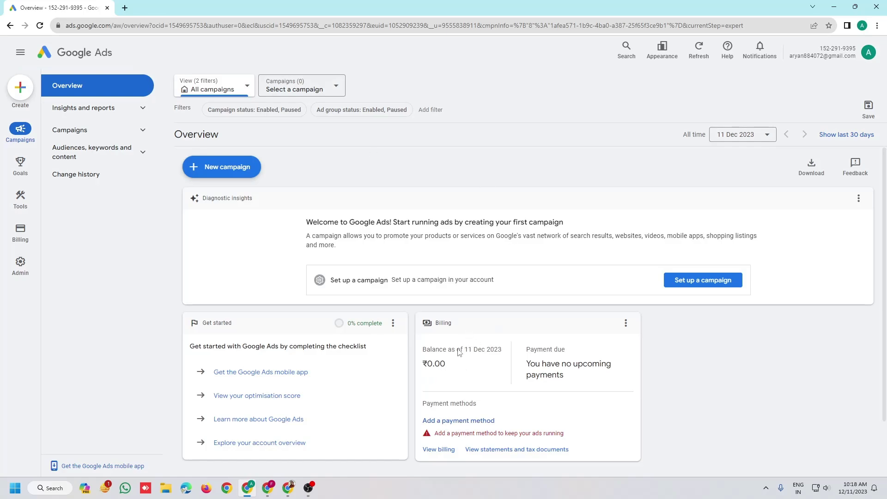
Step: Switch the account to the previous design, giving "I don't like the new look or feel" as the reason, and dismiss the design notice
left_click(663, 53)
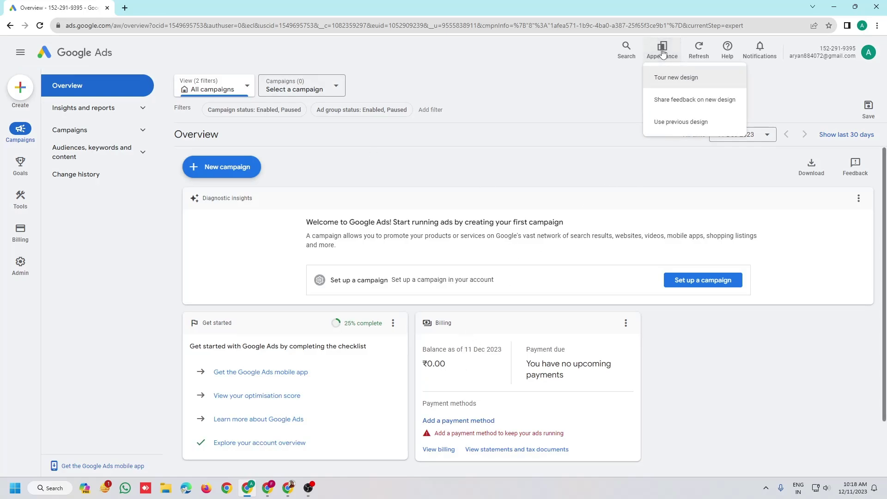
left_click(684, 122)
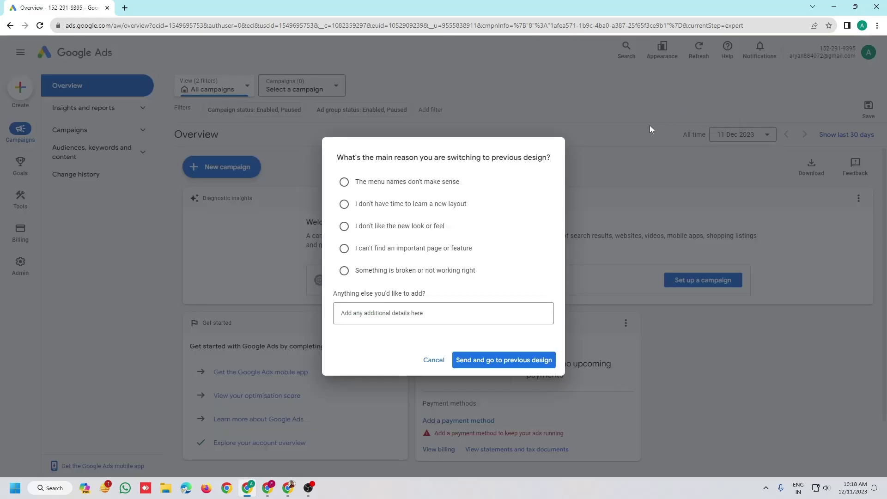
left_click(370, 226)
left_click(484, 362)
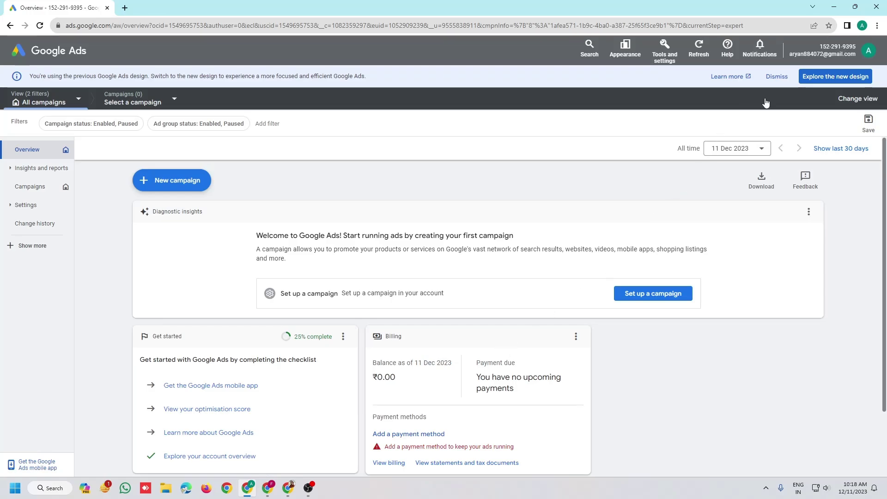
left_click(777, 76)
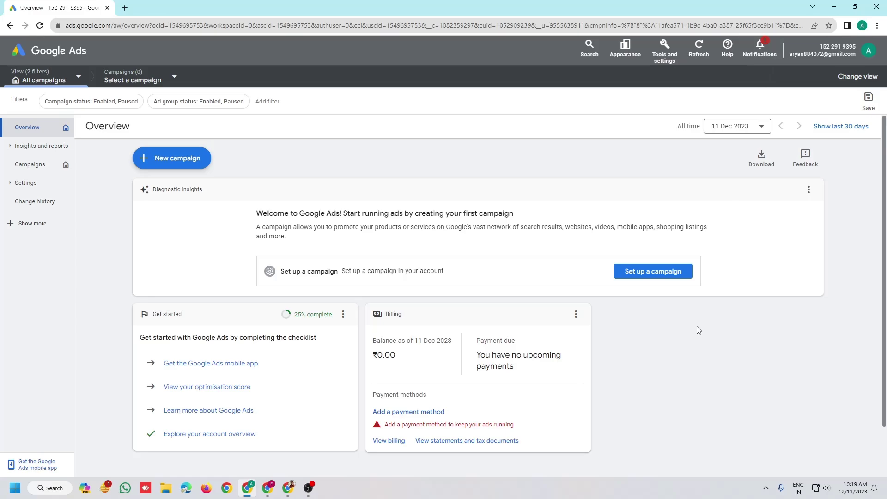
Step: Open the Advertiser verification page in the account's billing and payments area
left_click(665, 48)
left_click(781, 105)
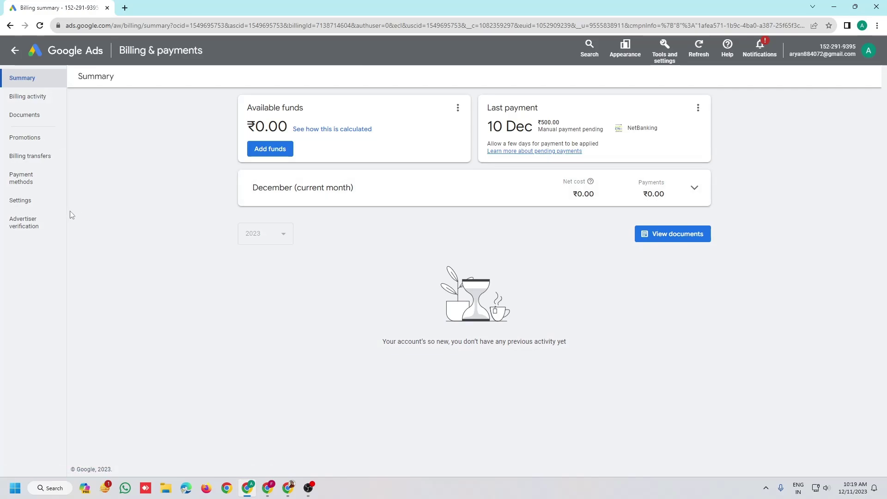
left_click(29, 223)
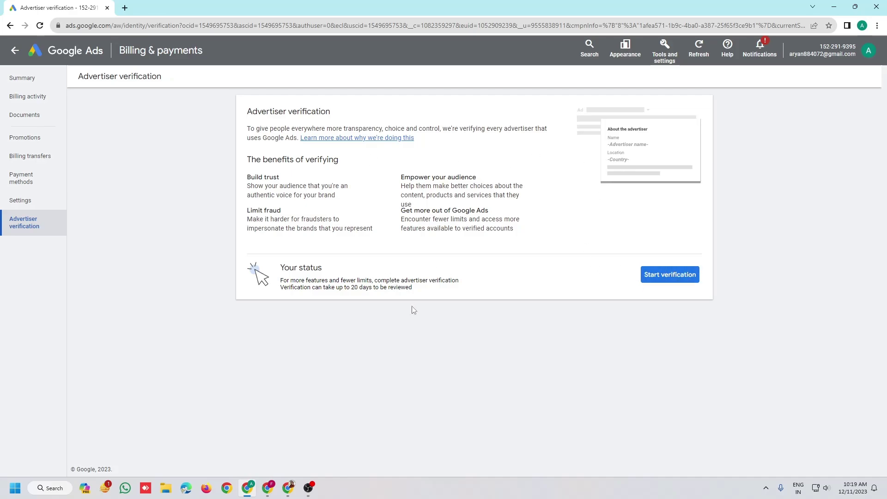
Step: Switch to the other Chrome profile and examine its advertiser verification status and the two verification emails in Gmail
left_click(288, 487)
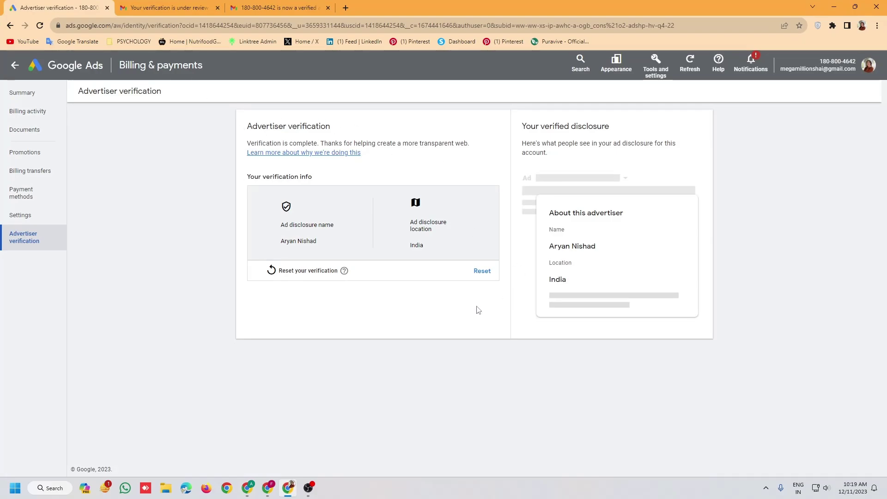
key("ctrl+Tab")
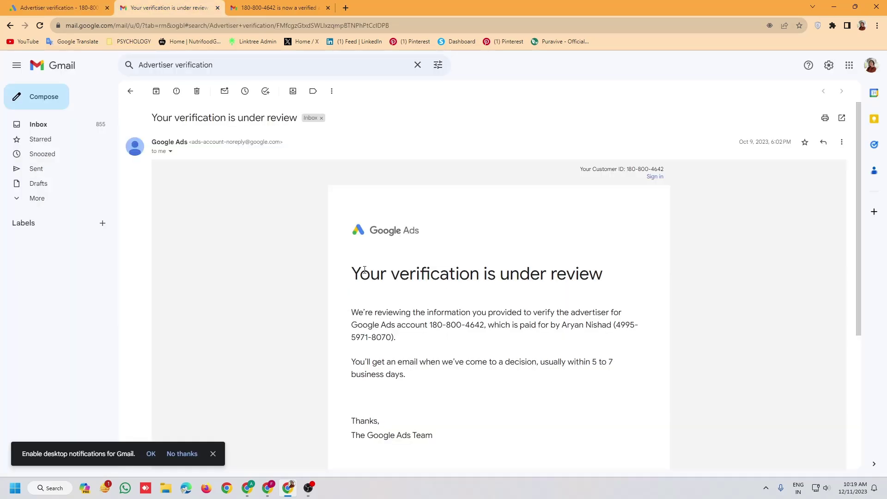
left_click_drag(365, 270, 619, 280)
left_click(464, 337)
left_click(280, 7)
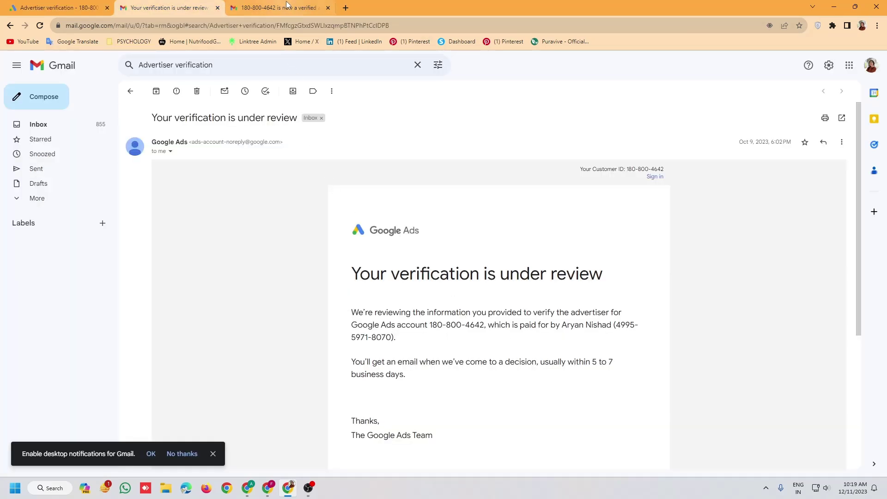
scroll(424, 183, "down", 4)
scroll(400, 206, "up", 2)
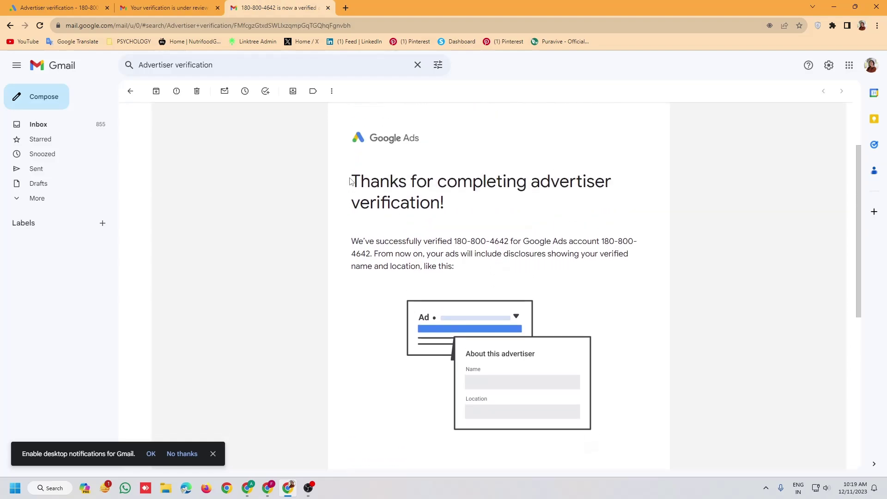
Step: Read the advertiser verification completion email and return to that account's Advertiser verification page
left_click_drag(354, 178, 520, 186)
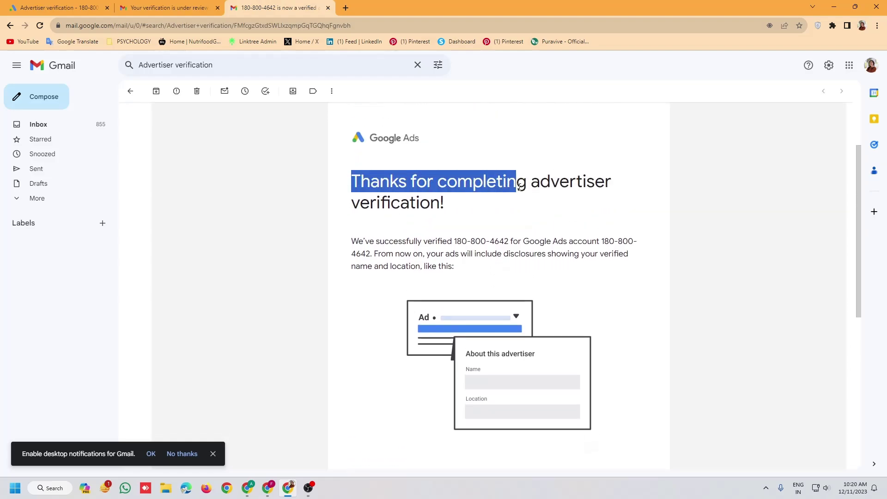
scroll(460, 250, "down", 3)
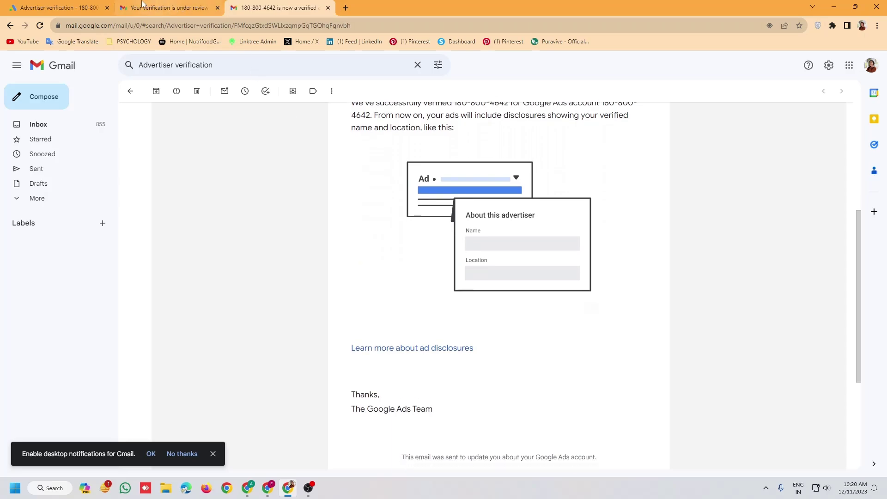
left_click(70, 8)
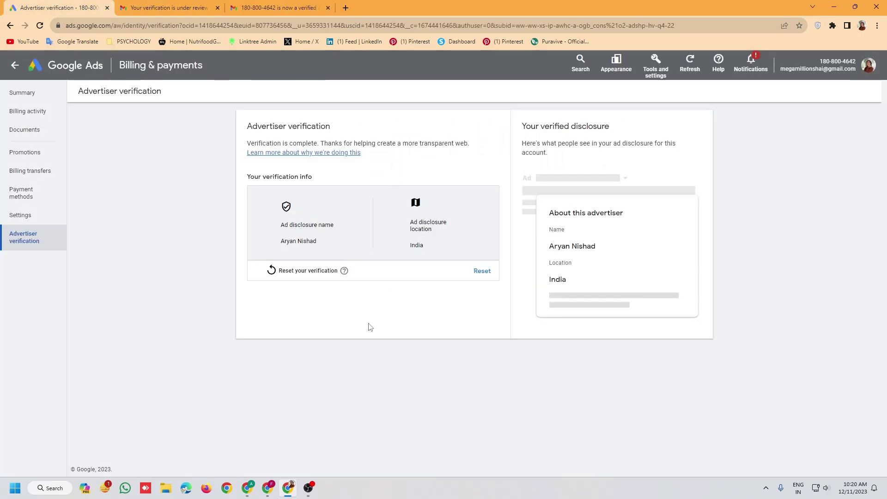
Step: Switch back to the new account's Chrome profile and start a new conversion action from its Conversions page
left_click(247, 488)
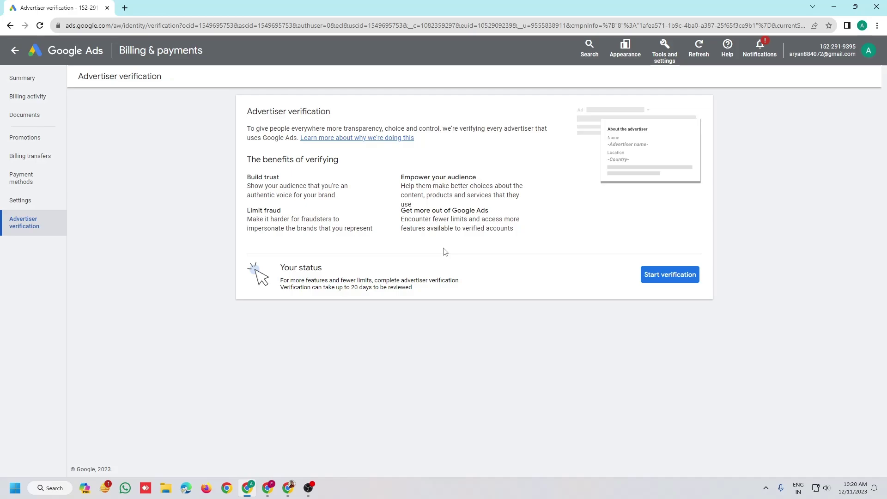
left_click(71, 54)
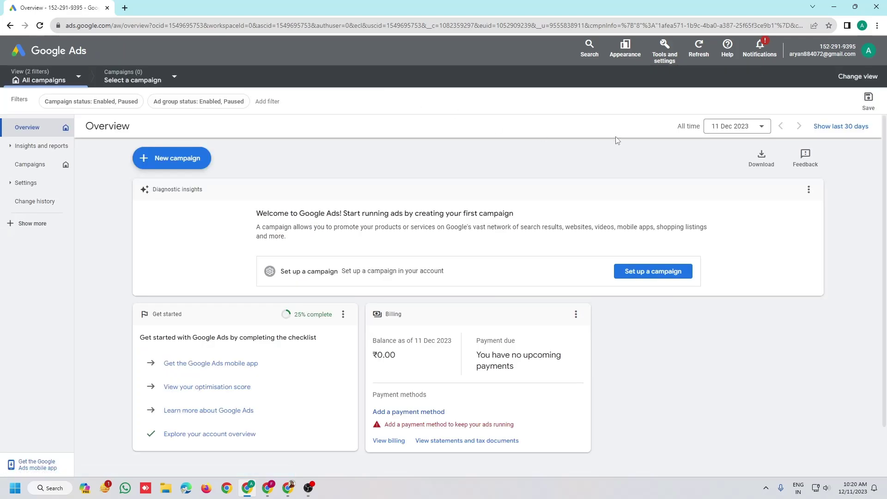
left_click(664, 53)
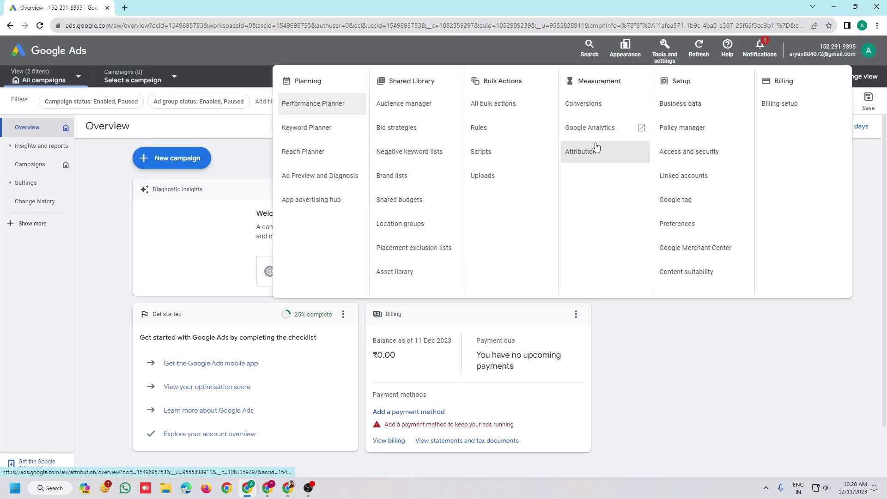
left_click(592, 104)
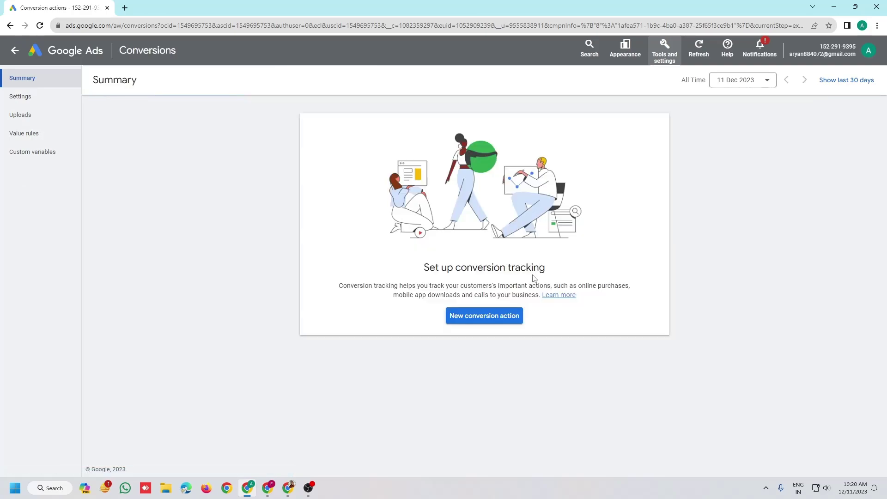
left_click(500, 321)
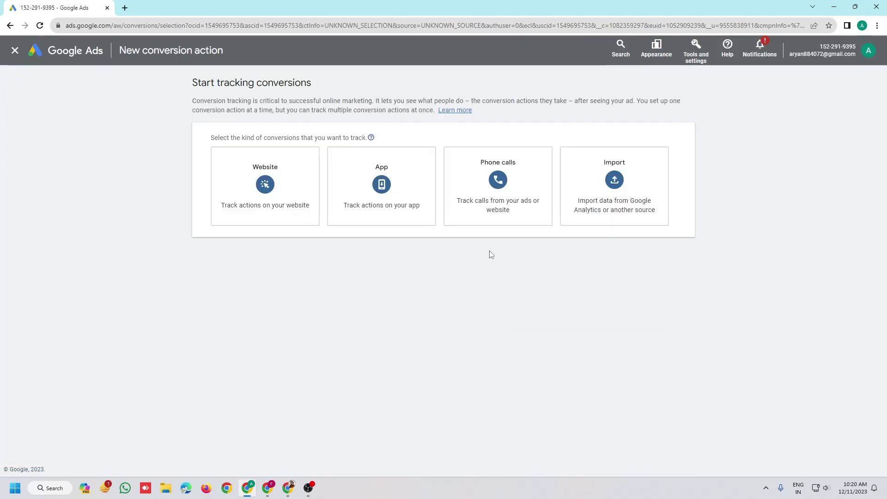
Step: Choose Website as the kind of conversion to track and scan the advertiser's own website domain
left_click(271, 178)
left_click(274, 186)
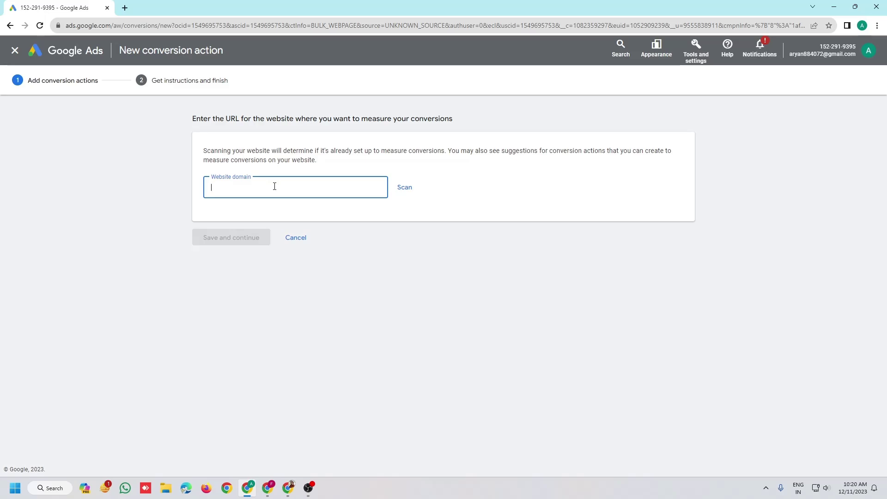
type("aryannishad.com")
key("Return")
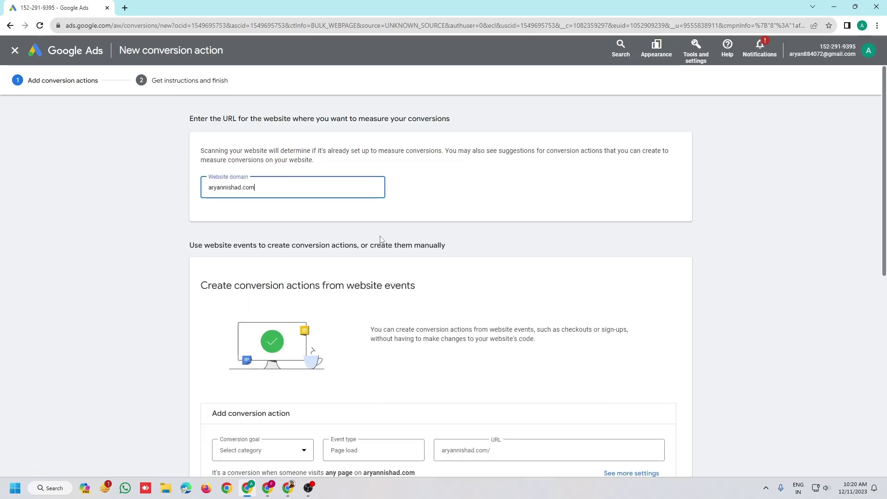
Step: Add a conversion action manually with the Page view goal category, and check its optimisation options
scroll(382, 239, "down", 6)
left_click(253, 173)
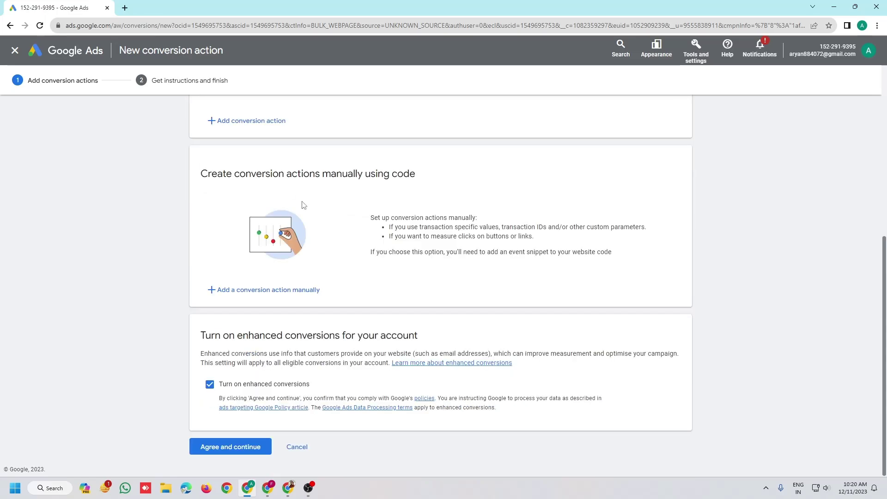
left_click(258, 290)
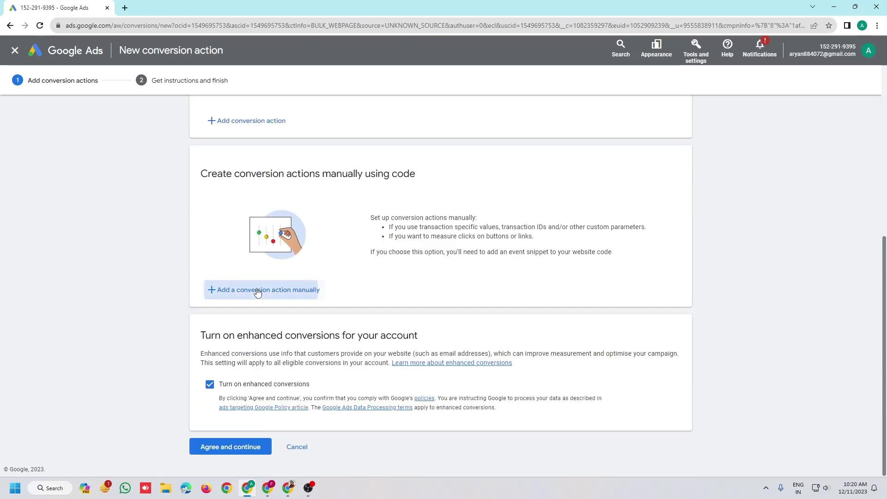
left_click(442, 173)
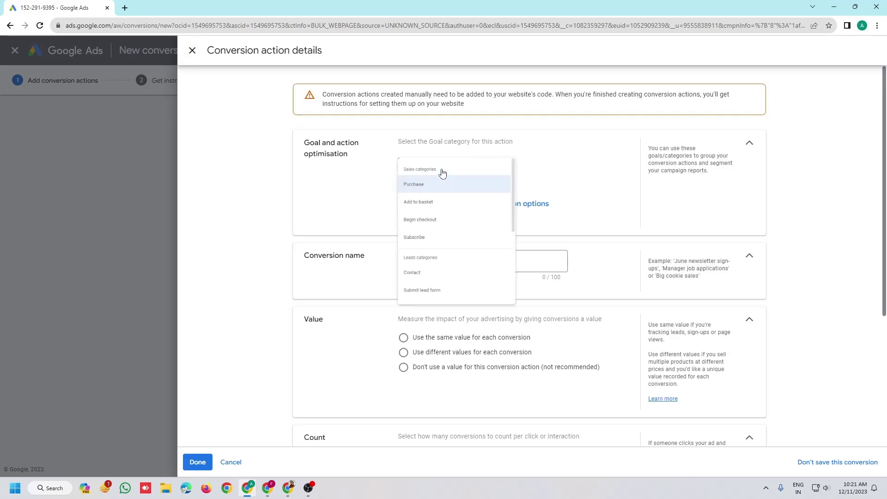
scroll(472, 263, "down", 3)
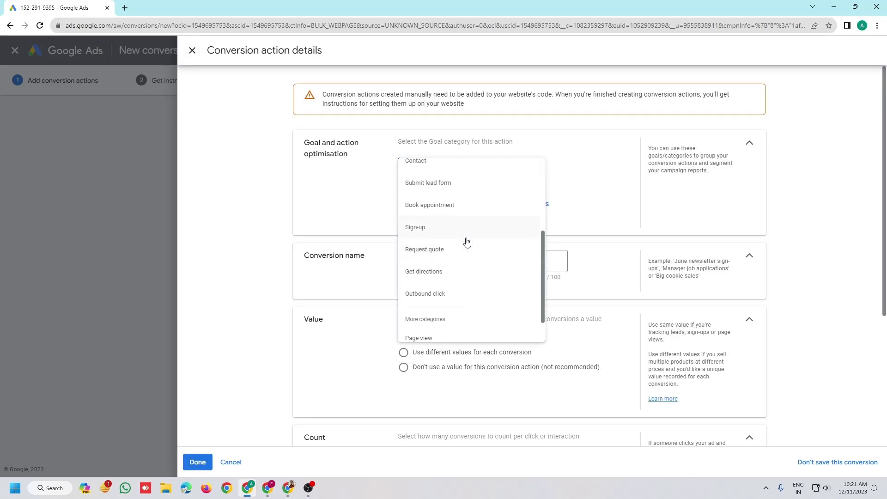
scroll(457, 277, "down", 2)
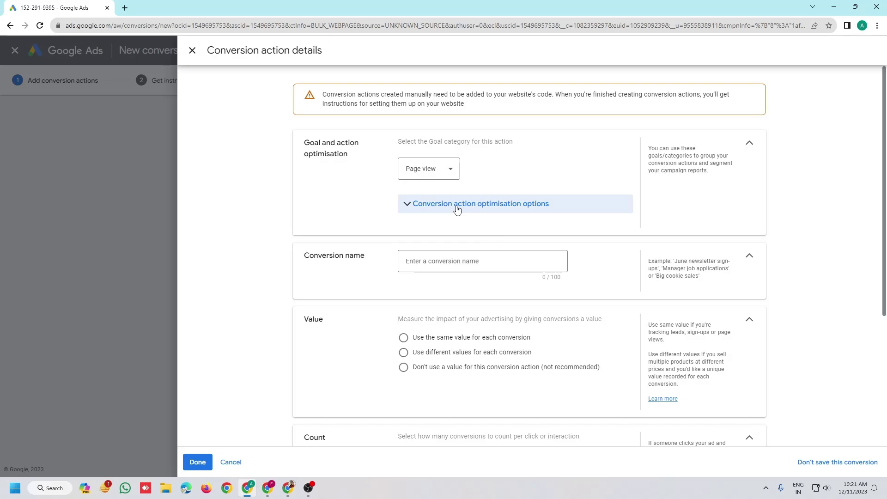
left_click(457, 207)
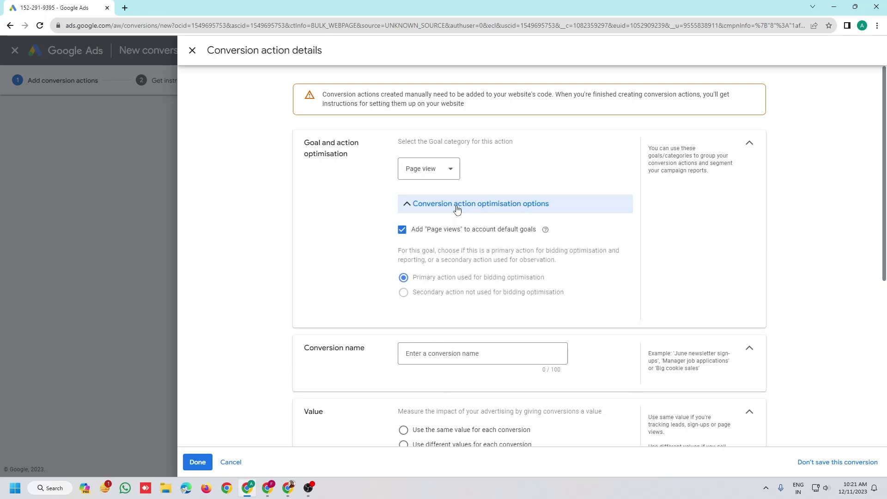
left_click(457, 205)
Step: Name the conversion Page View, use no value for it, count one conversion per interaction, and finish its details
left_click(456, 260)
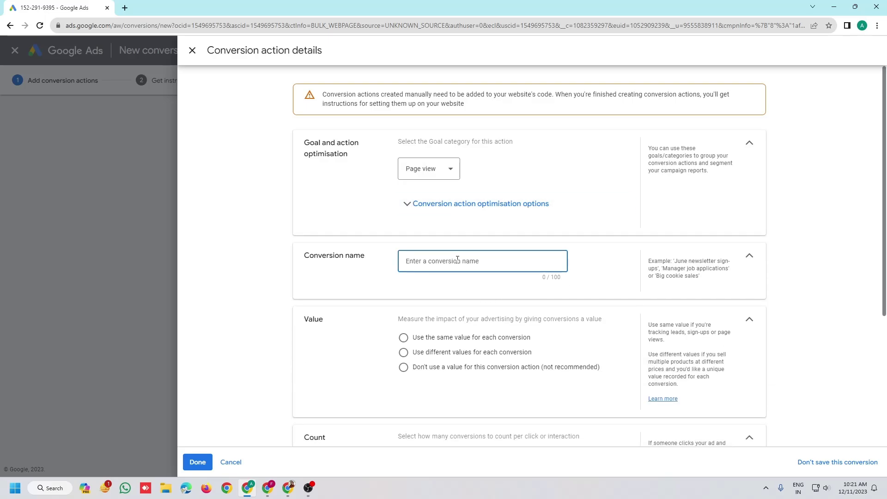
type("Page View")
left_click(410, 368)
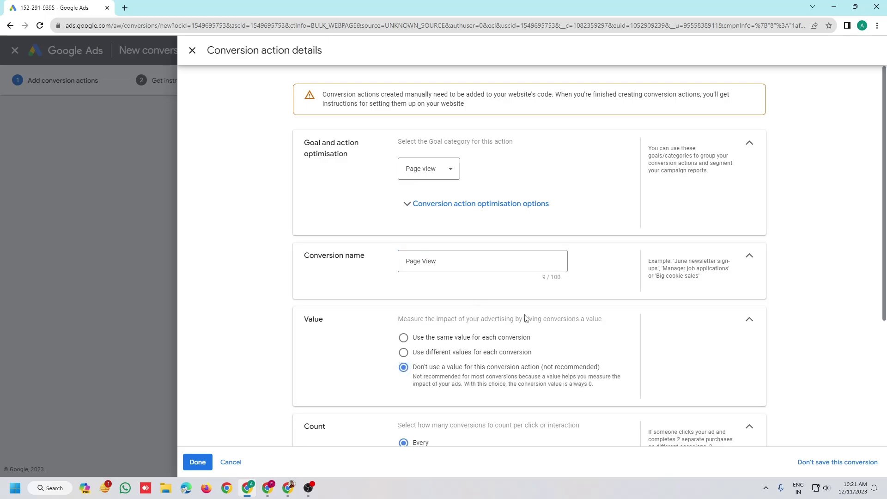
scroll(527, 314, "down", 4)
left_click(404, 281)
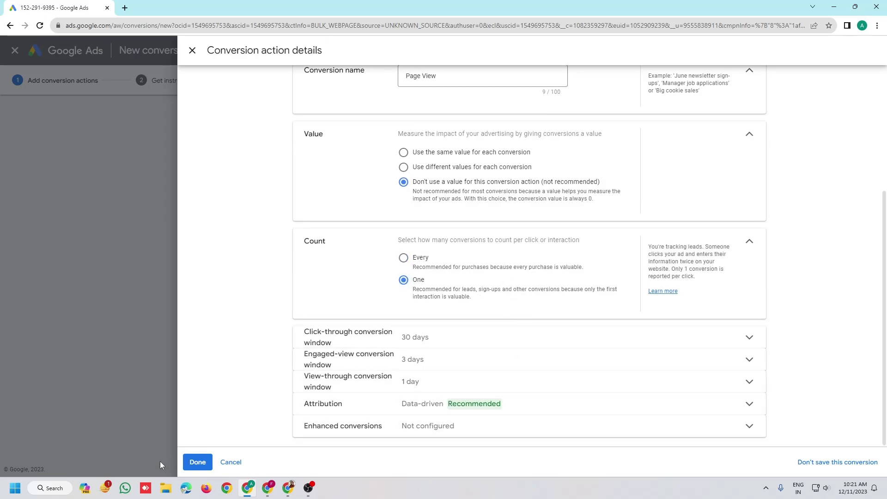
left_click(198, 463)
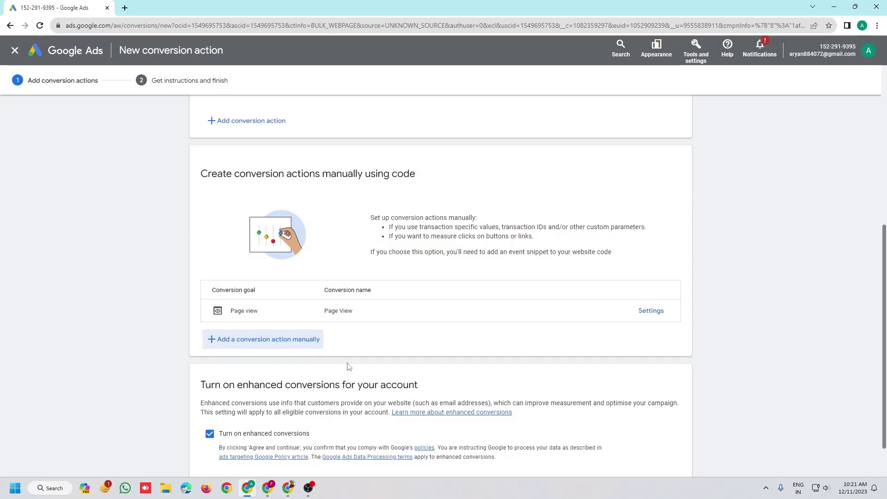
Step: Add a second manual conversion action with the Purchase goal category and name it Purchase
left_click(239, 346)
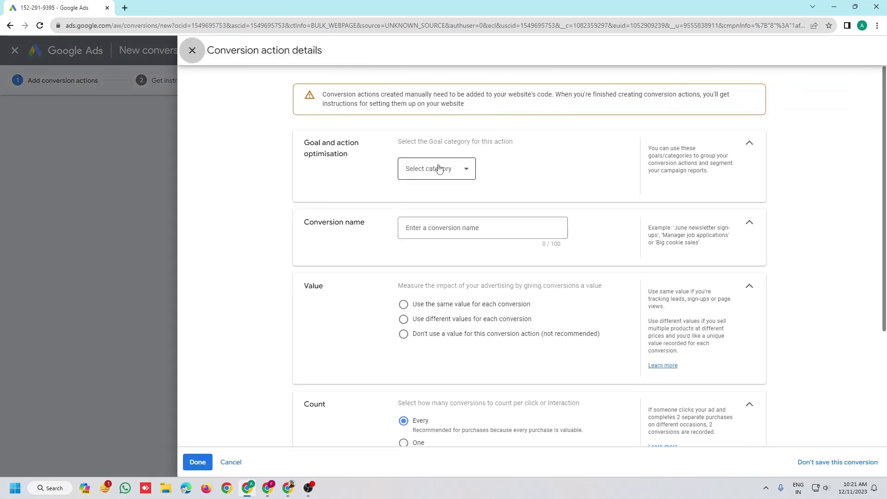
left_click(439, 169)
left_click(443, 191)
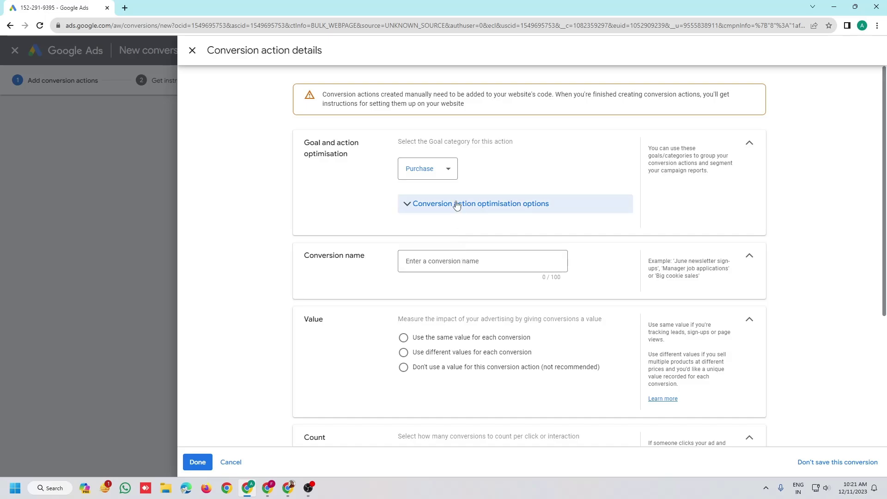
left_click(462, 260)
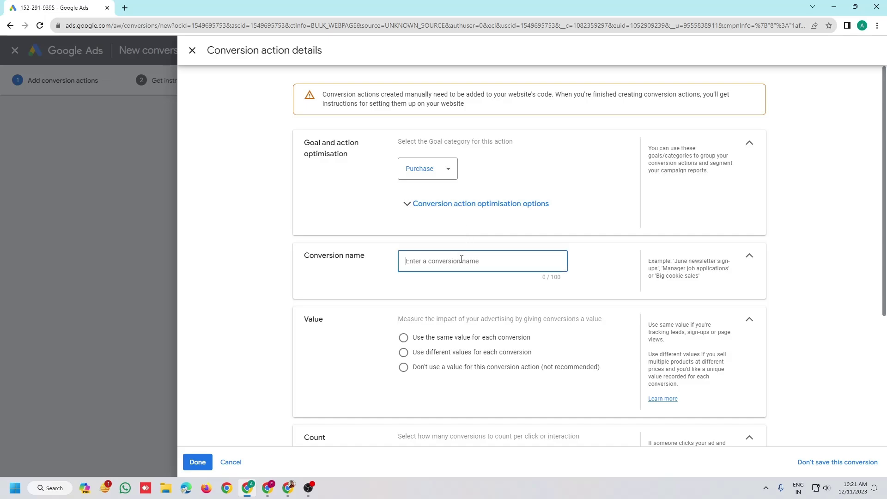
type("Purchase")
Step: Give every Purchase conversion the same value of 2800 Indian rupees and finish its details
left_click(404, 337)
left_click(527, 381)
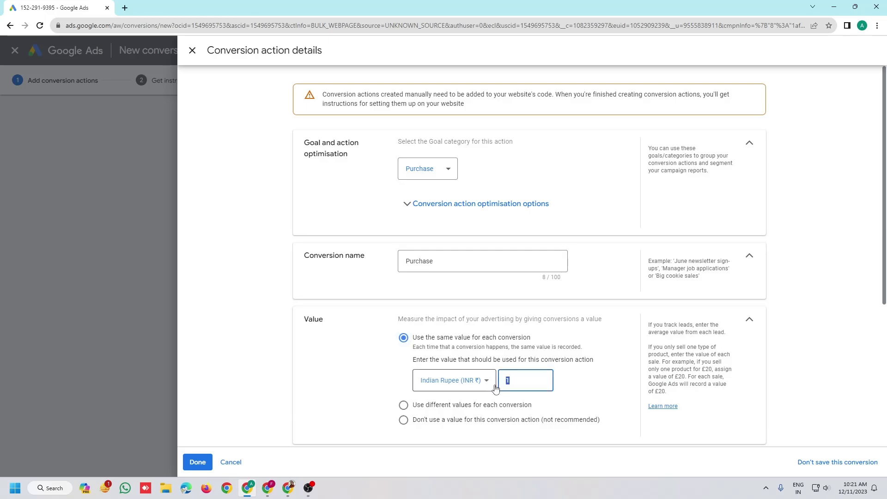
type("2800")
scroll(509, 344, "down", 3)
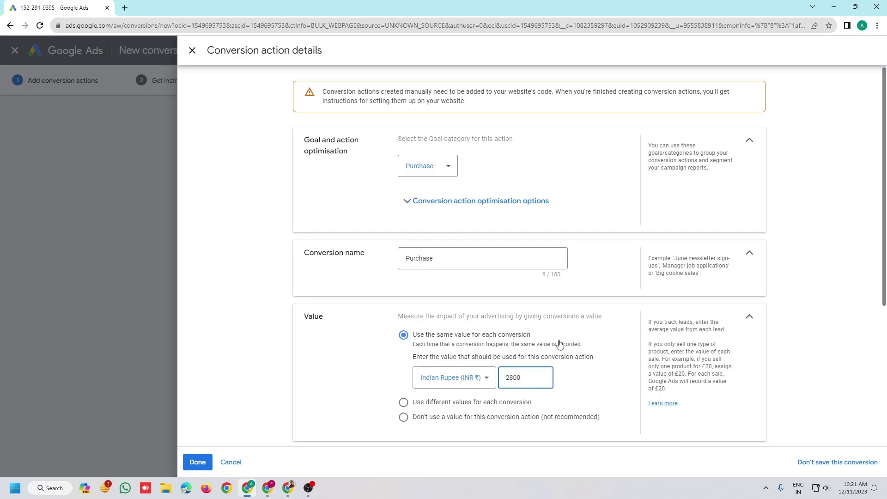
scroll(398, 372, "down", 2)
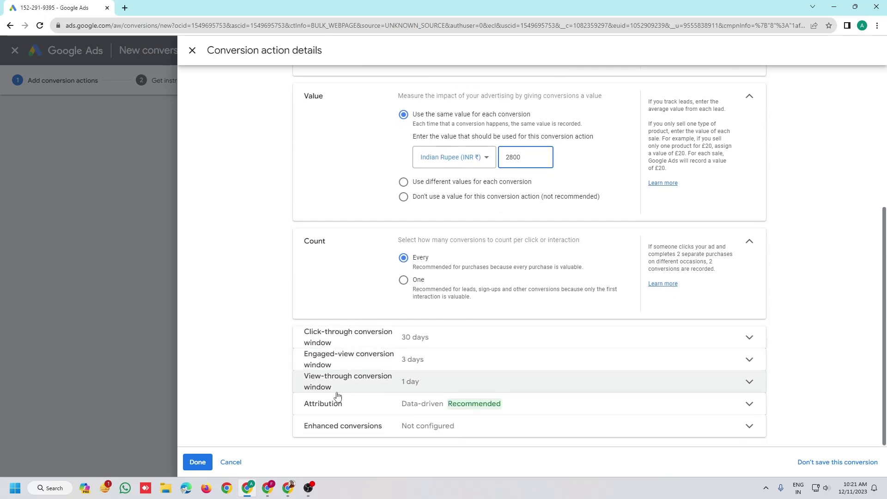
left_click(198, 462)
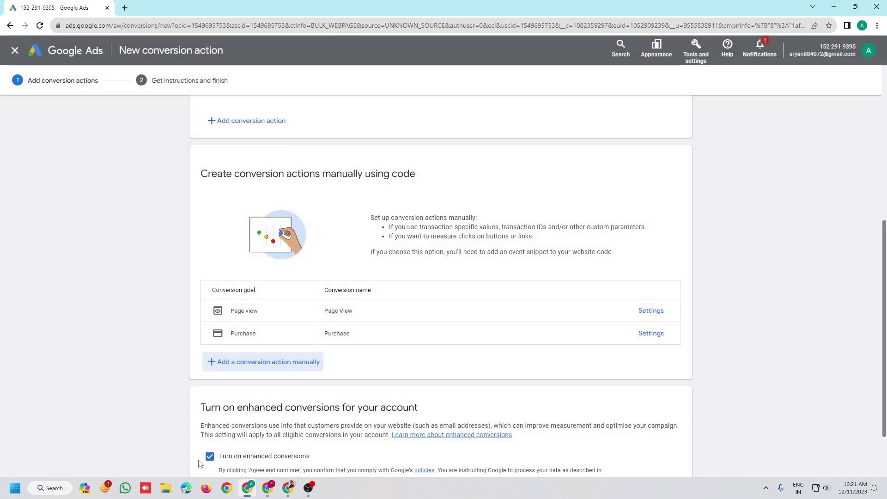
Step: Agree to the enhanced conversions terms, finish creating both conversion actions, and leave the conversion goals guide
scroll(317, 283, "down", 2)
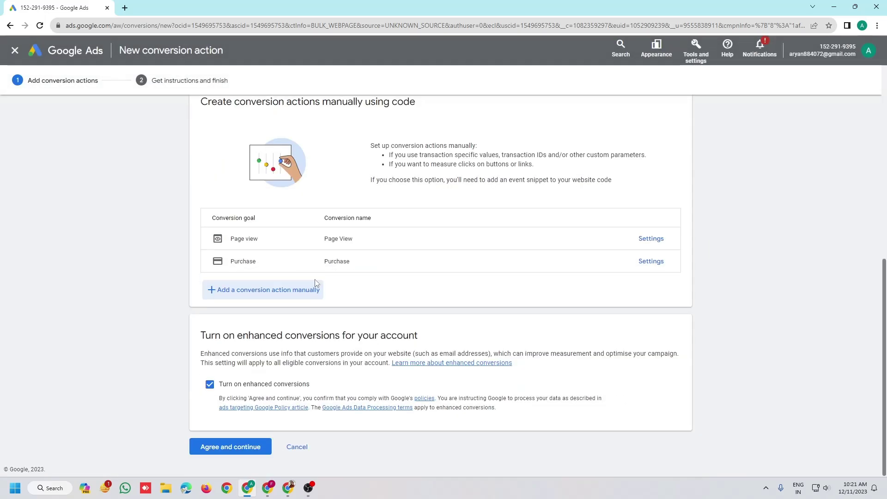
left_click(233, 449)
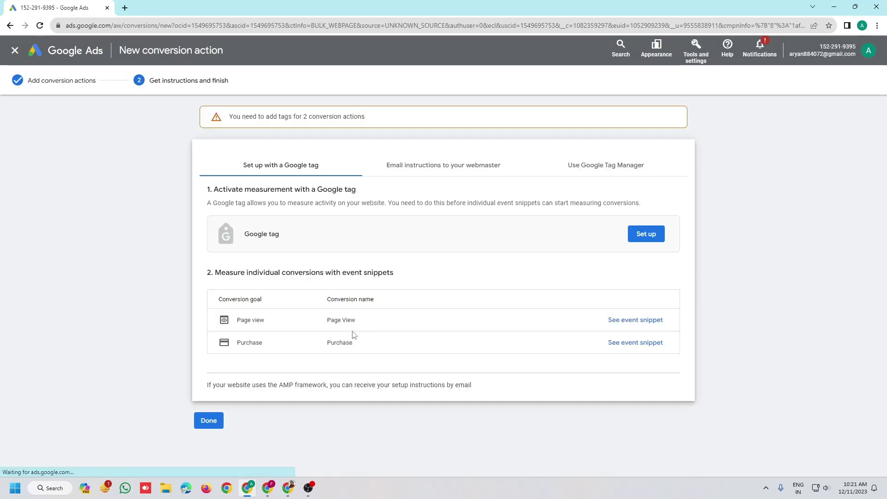
left_click(210, 423)
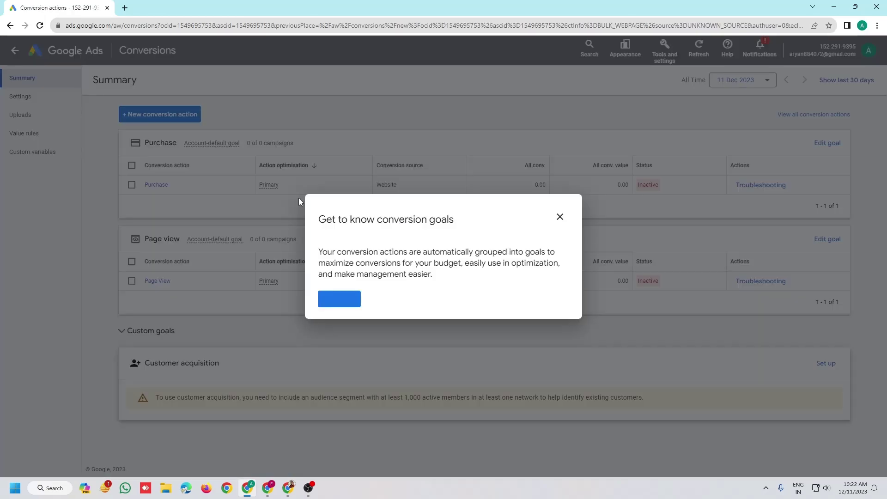
left_click(559, 217)
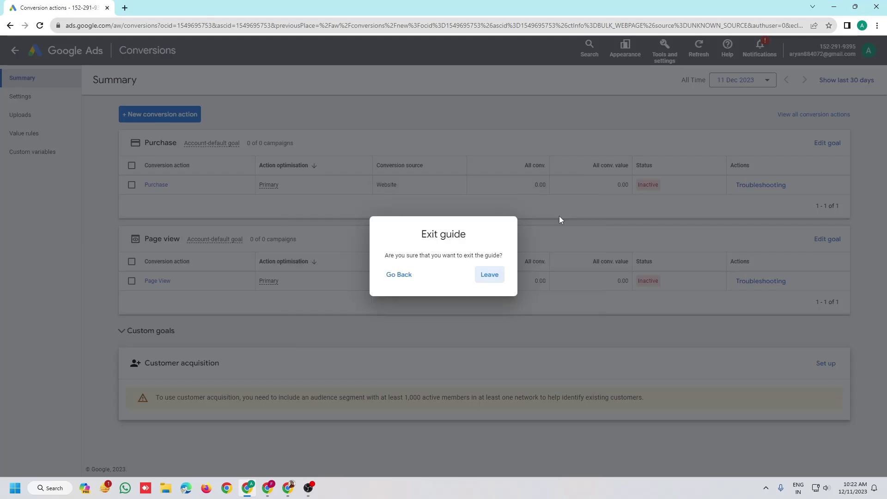
left_click(491, 275)
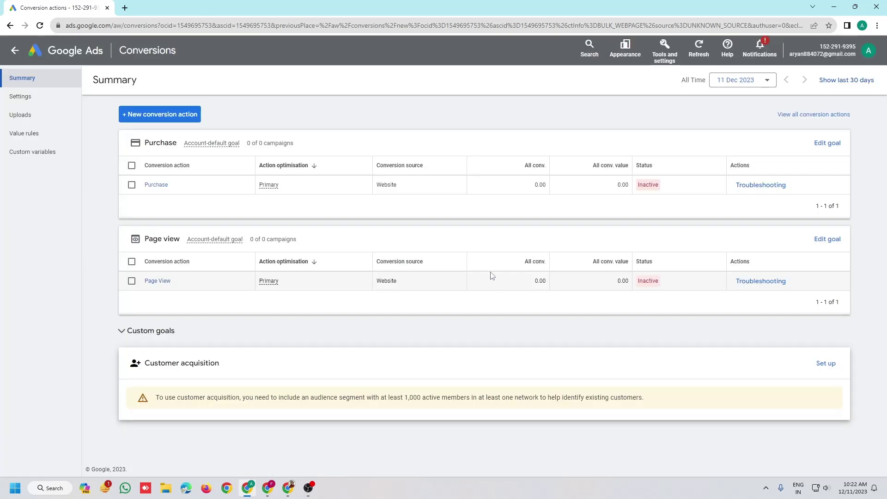
Step: Set the Page View conversion action as a secondary action not used for bidding optimisation, save it, and finish its settings
left_click(159, 282)
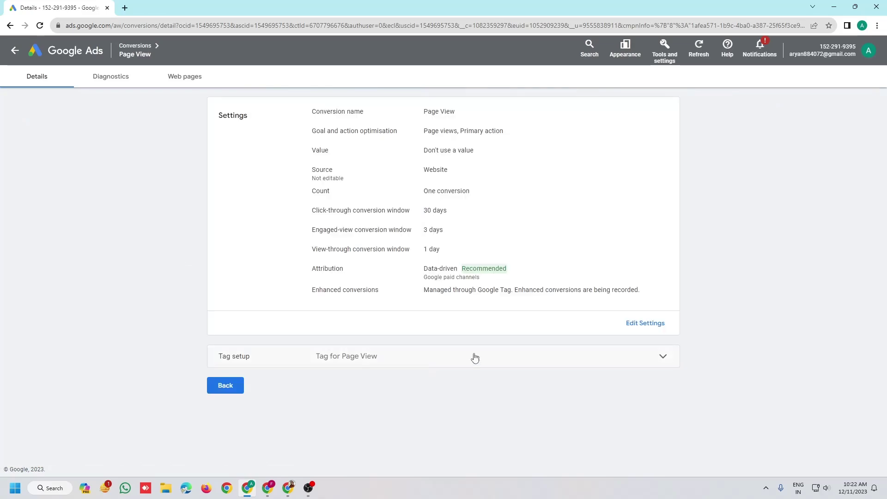
left_click(642, 323)
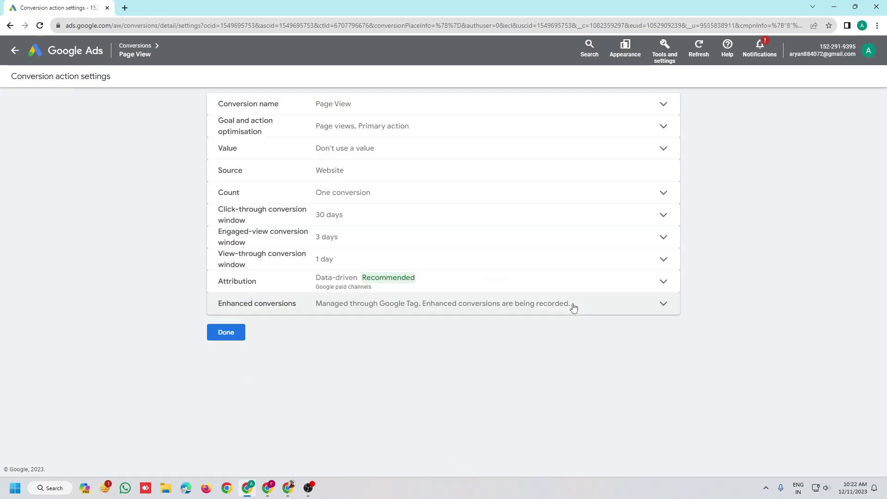
left_click(416, 127)
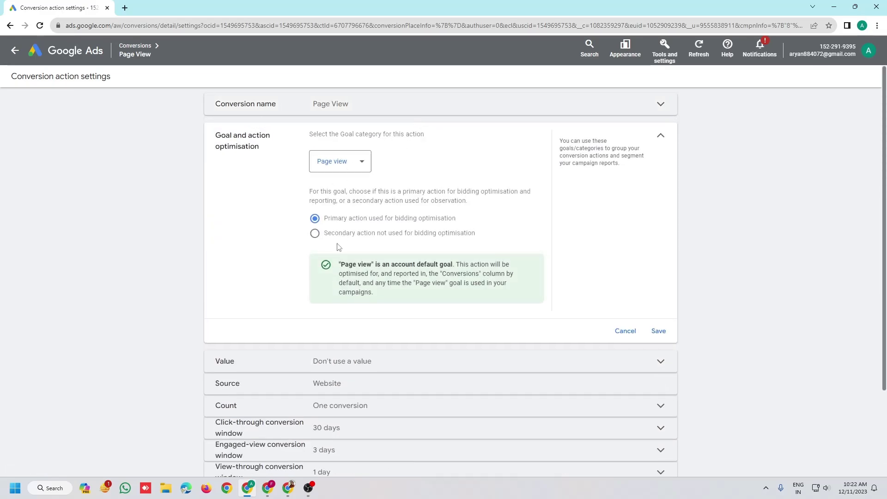
left_click(315, 234)
scroll(464, 248, "down", 2)
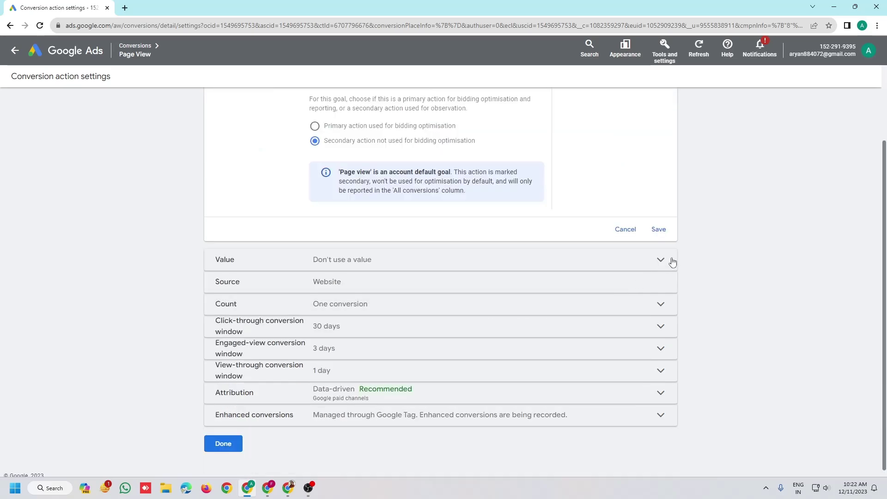
left_click(659, 231)
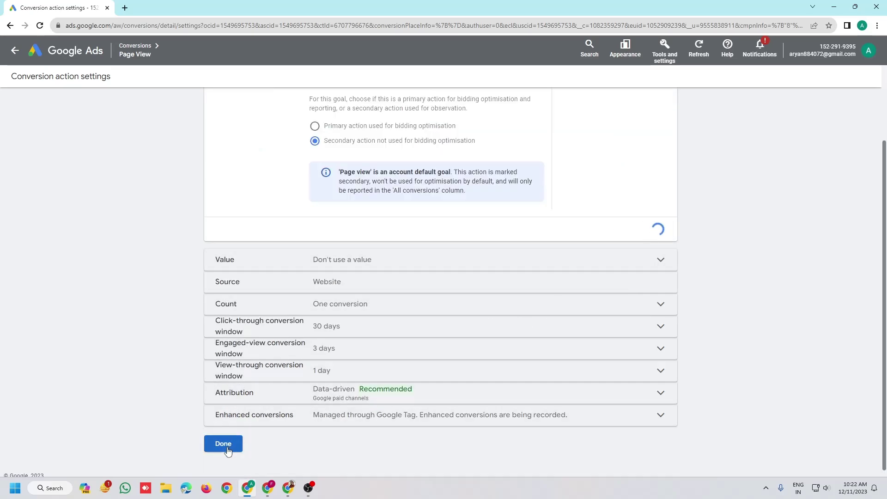
left_click(226, 335)
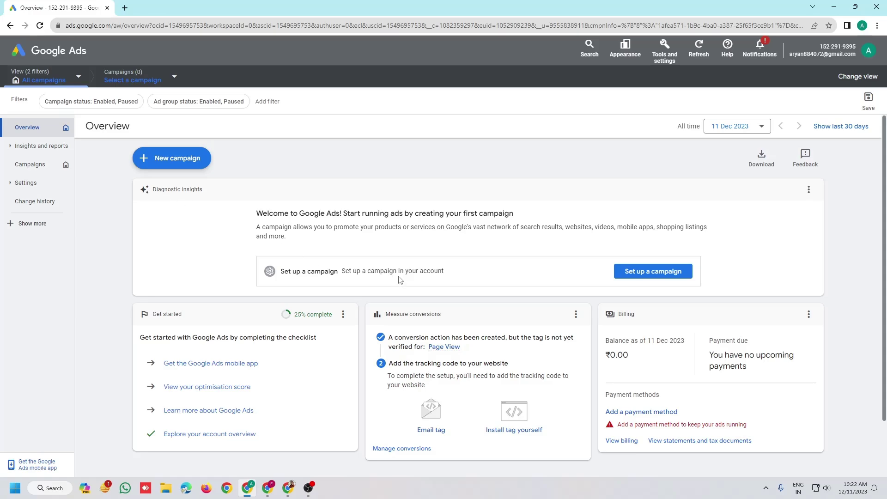
Step: Start a new campaign with the Website traffic objective, leave the conversion goals guide, and dismiss the tax info notice
left_click(174, 159)
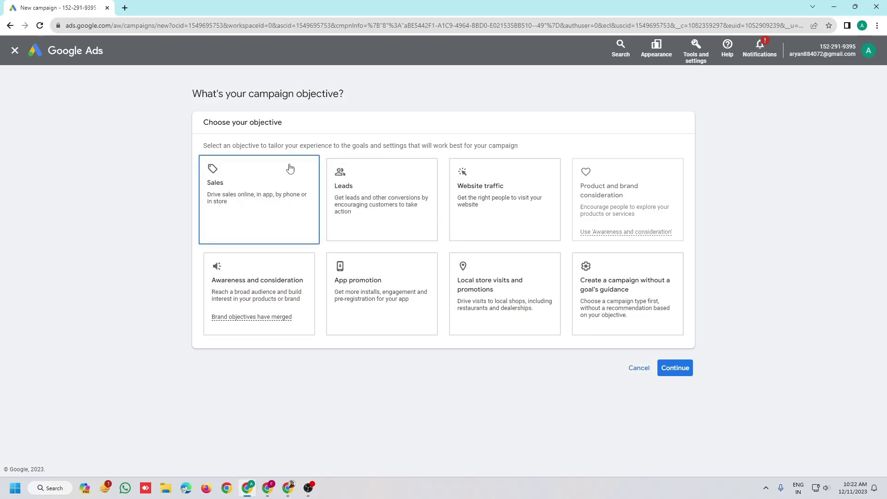
left_click(473, 234)
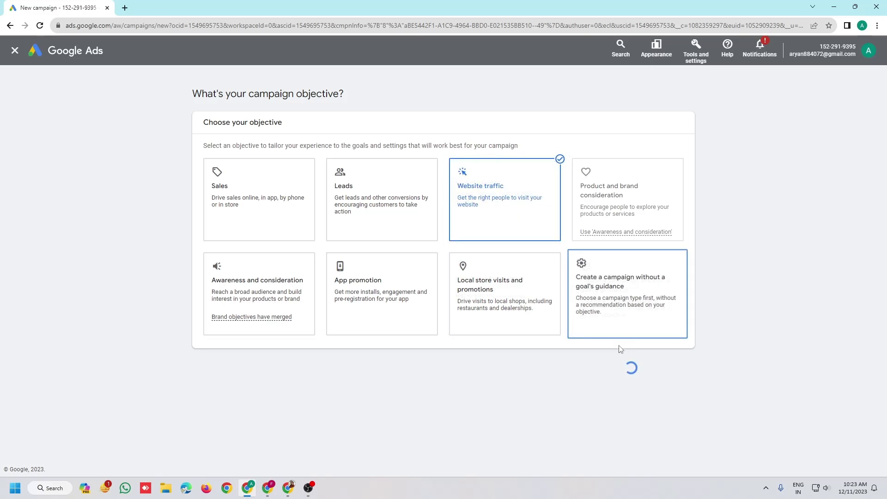
scroll(542, 243, "down", 2)
left_click(674, 421)
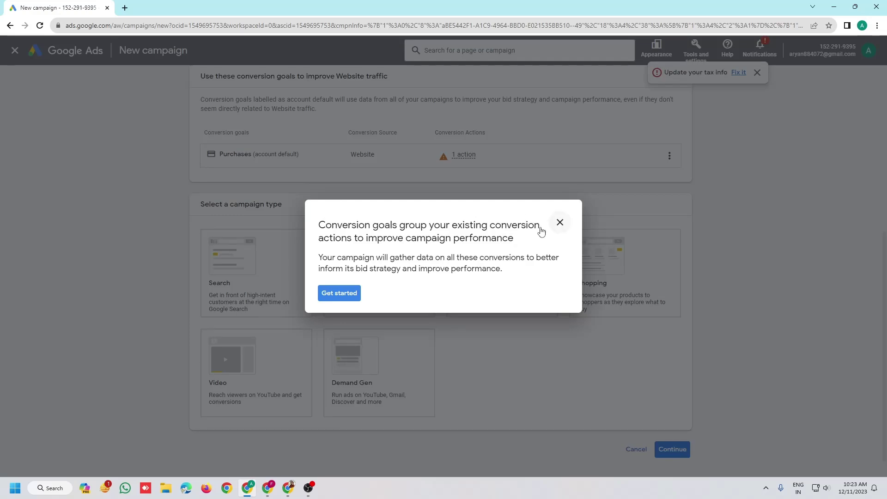
left_click(559, 223)
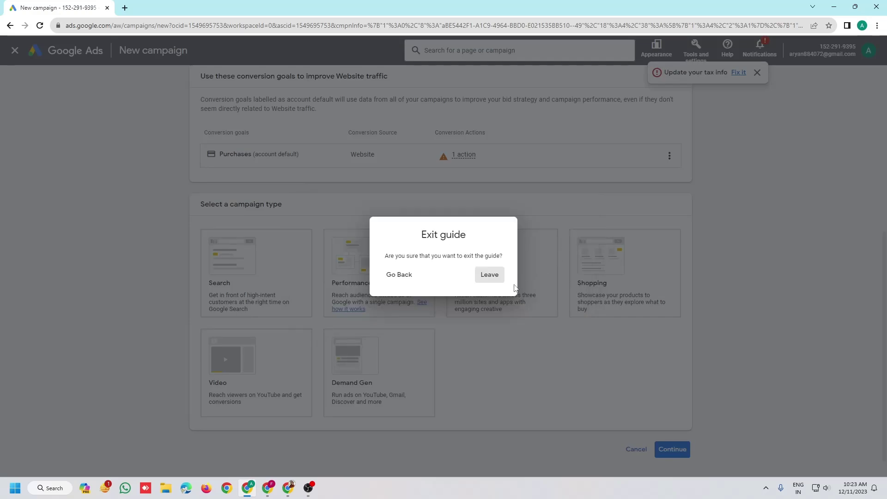
left_click(490, 276)
left_click(758, 73)
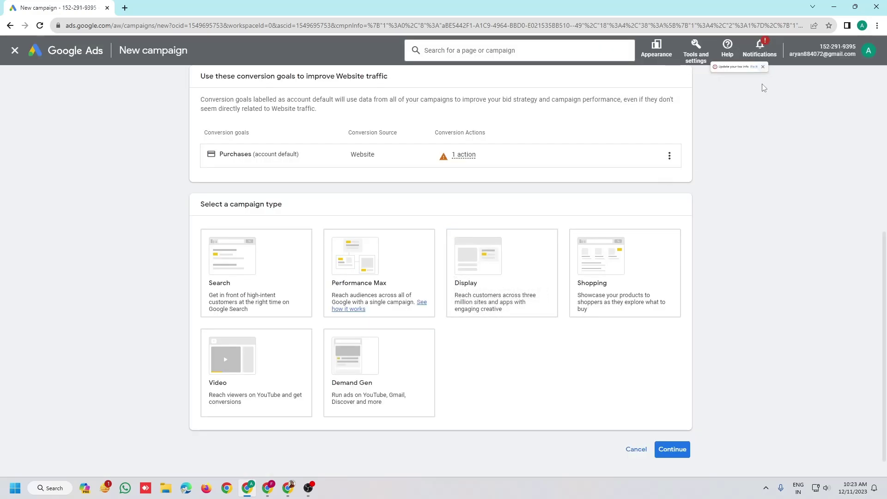
Step: Choose the Search campaign type, name the campaign New Camp, and continue to its bidding settings
left_click(260, 304)
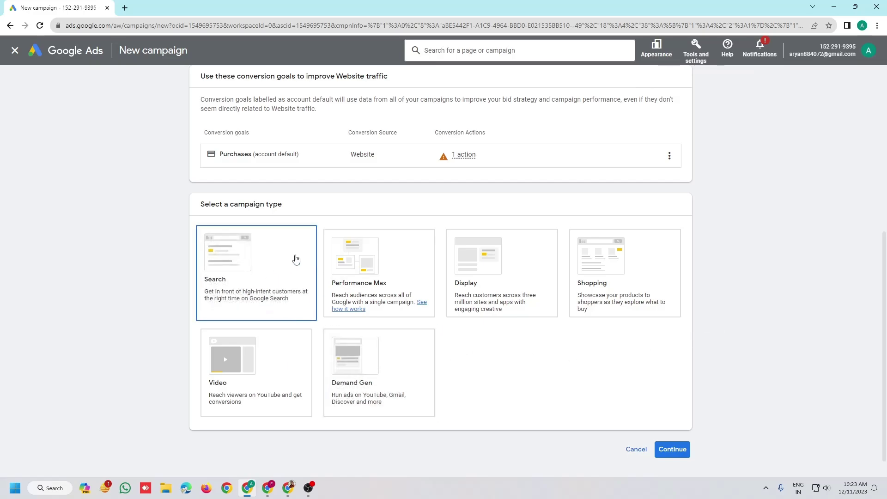
scroll(293, 256, "down", 5)
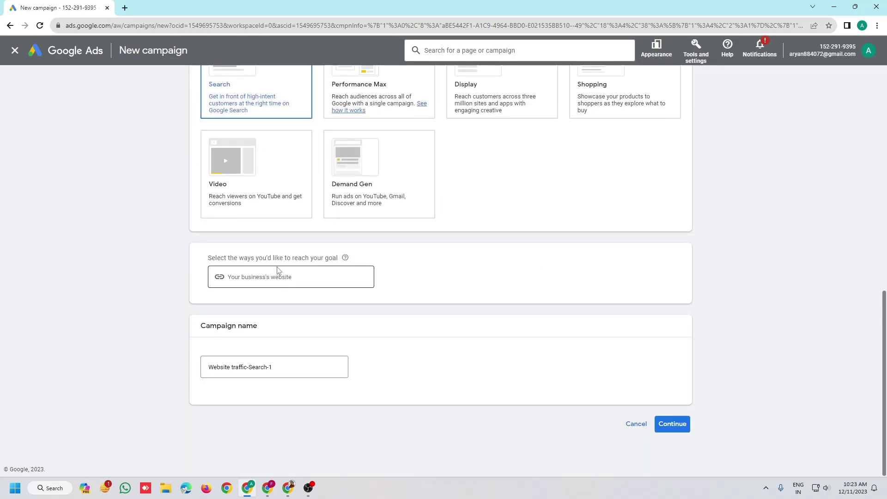
left_click(277, 364)
triple_click(278, 365)
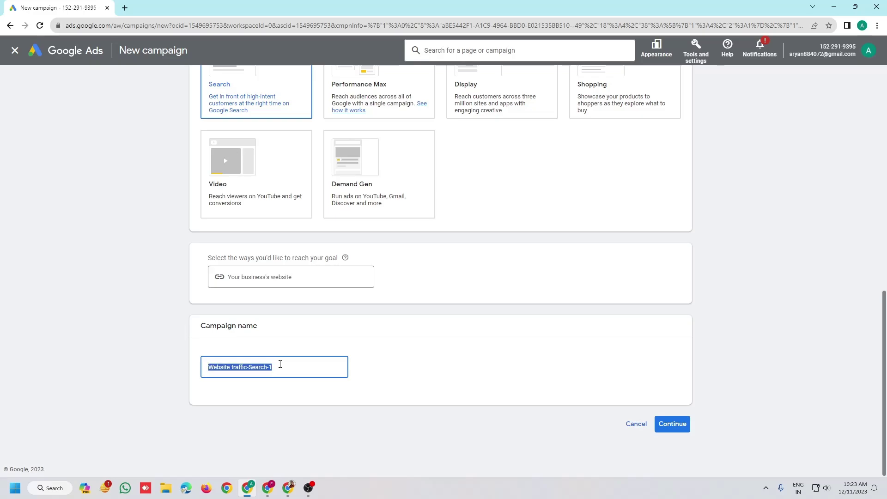
type("New Camp")
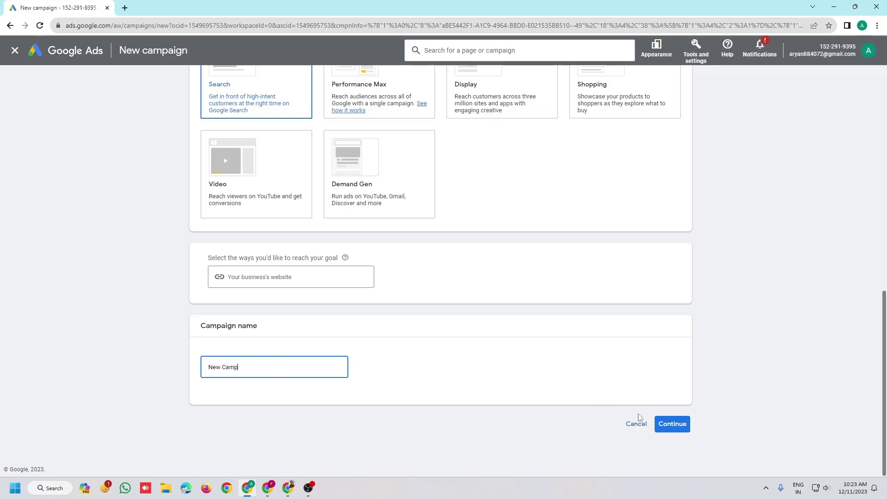
left_click(667, 424)
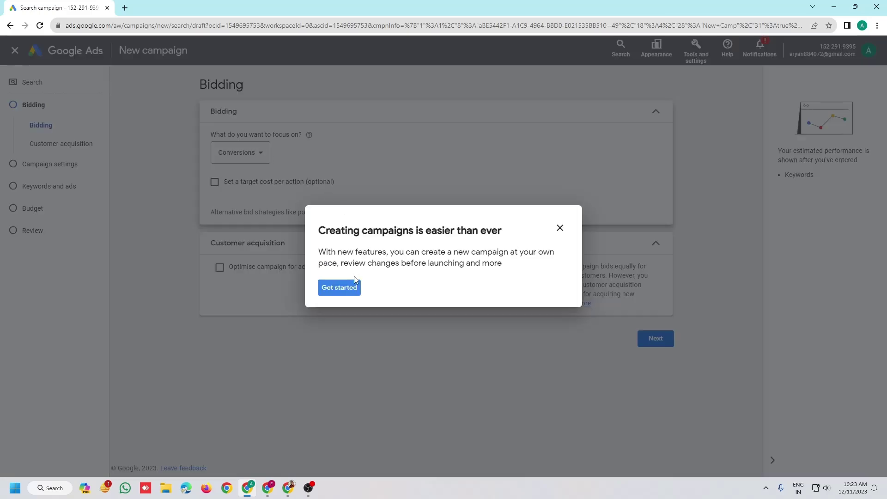
Step: Dismiss the campaign creation guide, focus bidding on Clicks with a maximum CPC bid limit of ₹249, and continue
left_click(561, 228)
left_click(500, 281)
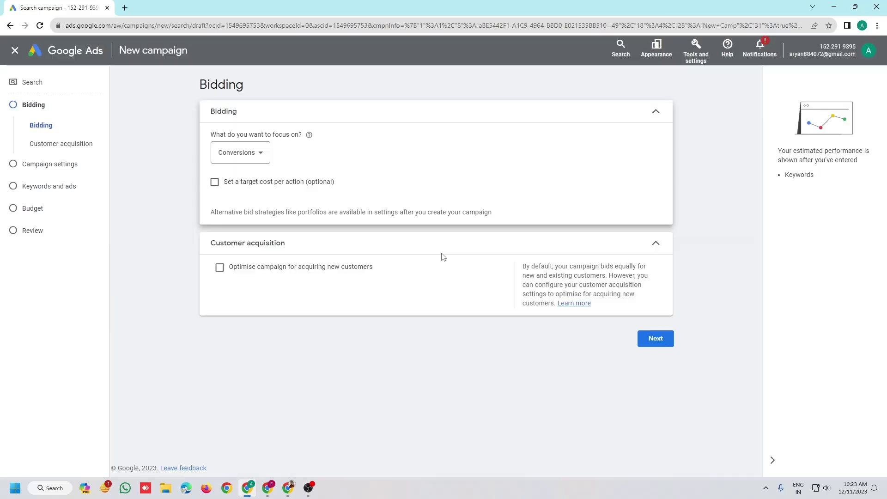
left_click(267, 153)
left_click(240, 220)
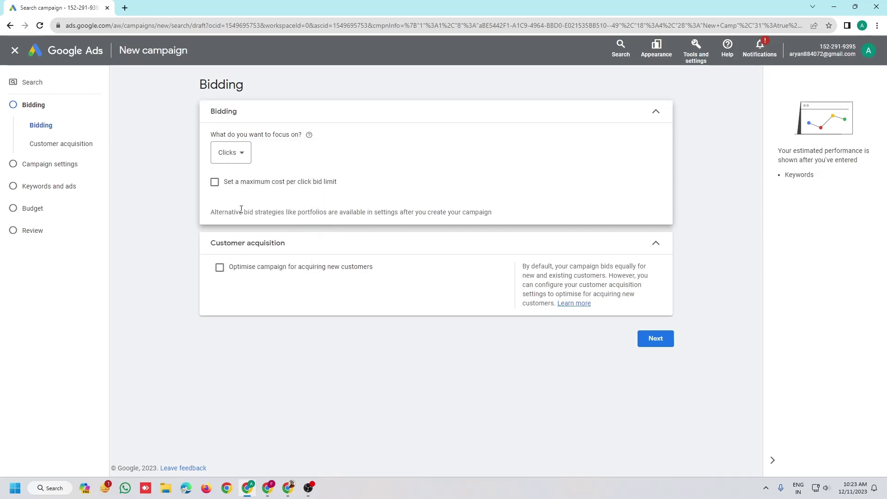
left_click(214, 181)
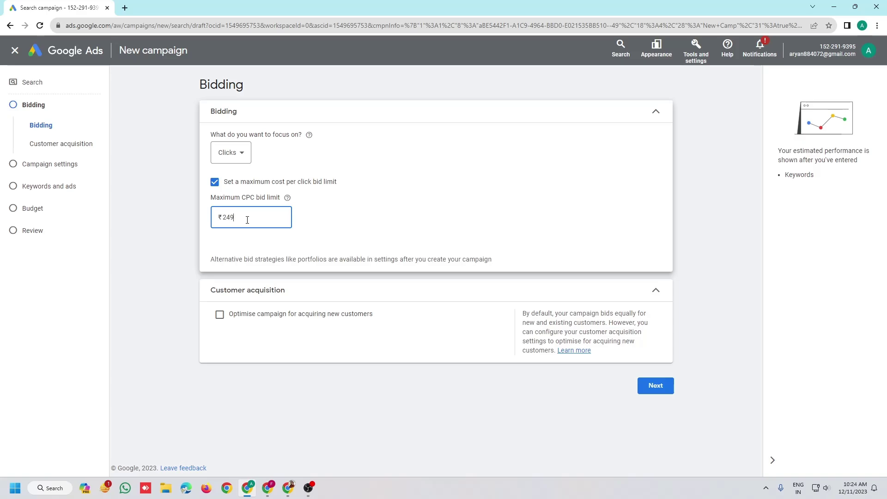
left_click(657, 387)
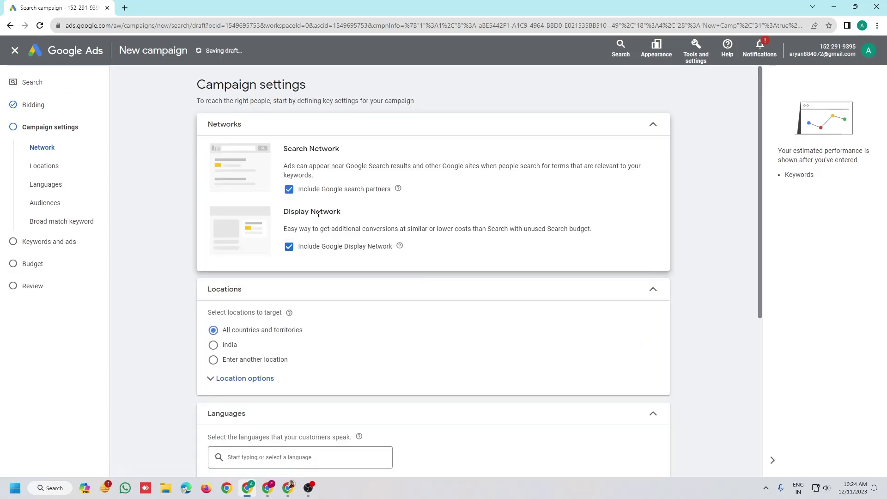
Step: Exclude Google search partners and the Google Display Network from the campaign's networks
left_click(291, 194)
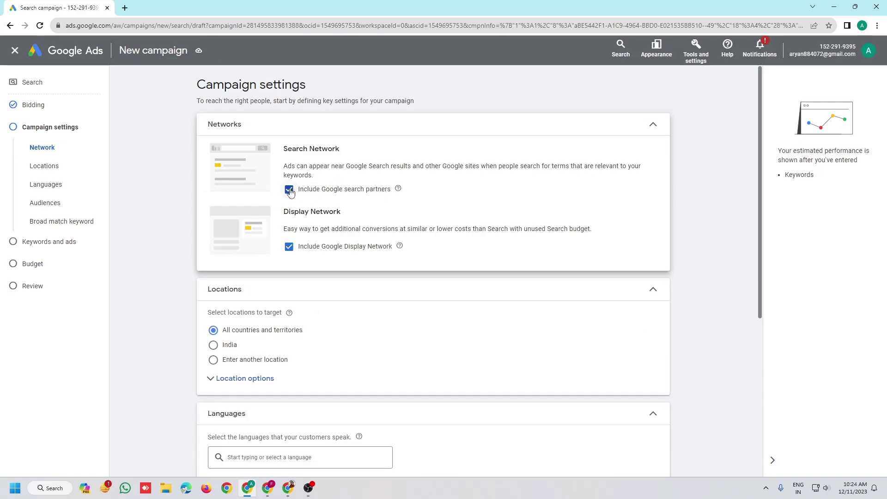
left_click(289, 247)
scroll(272, 259, "down", 4)
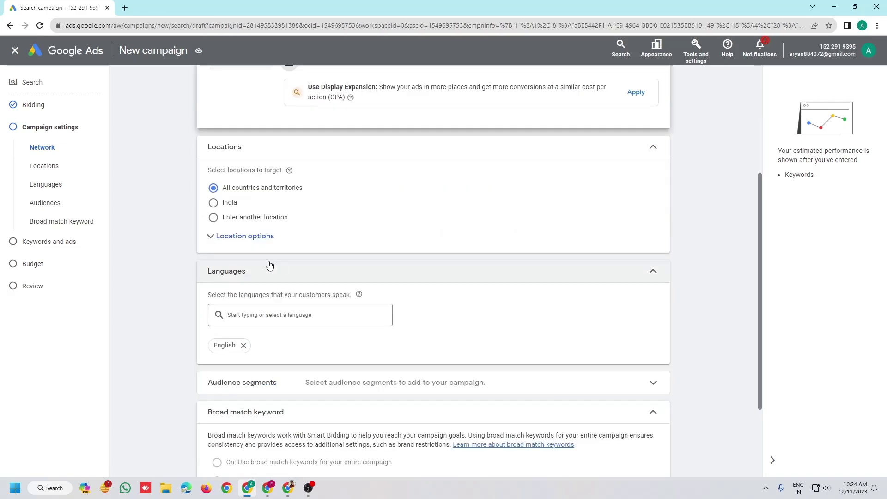
Step: Expand the location options, choose to enter another location, and open the advanced location search
left_click(225, 237)
left_click(244, 220)
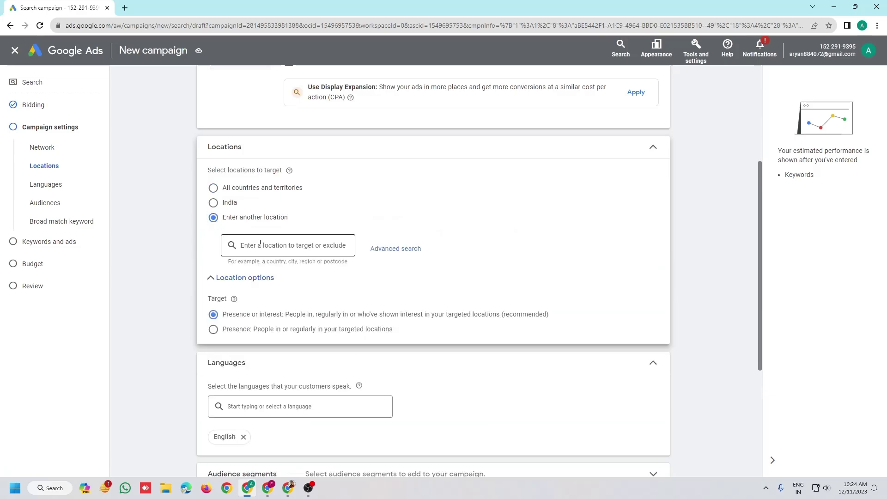
left_click(399, 250)
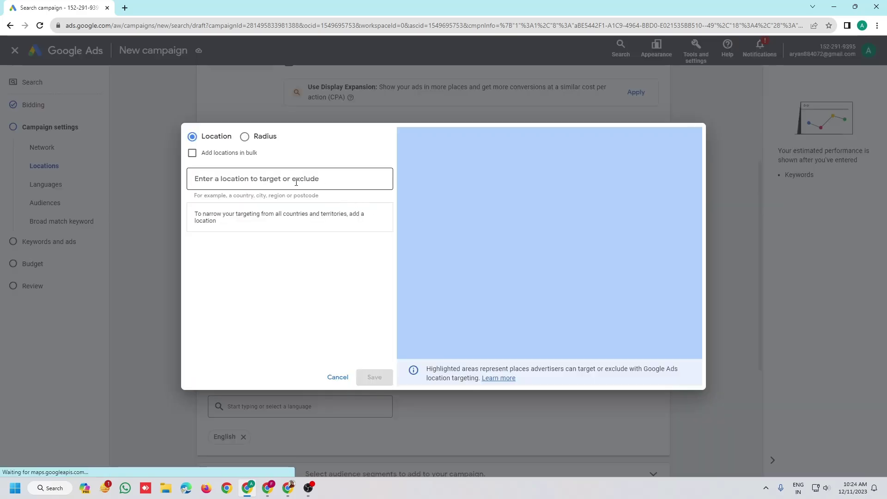
Step: Look up locations matching united without adding any, and switch to adding locations in bulk
type("united")
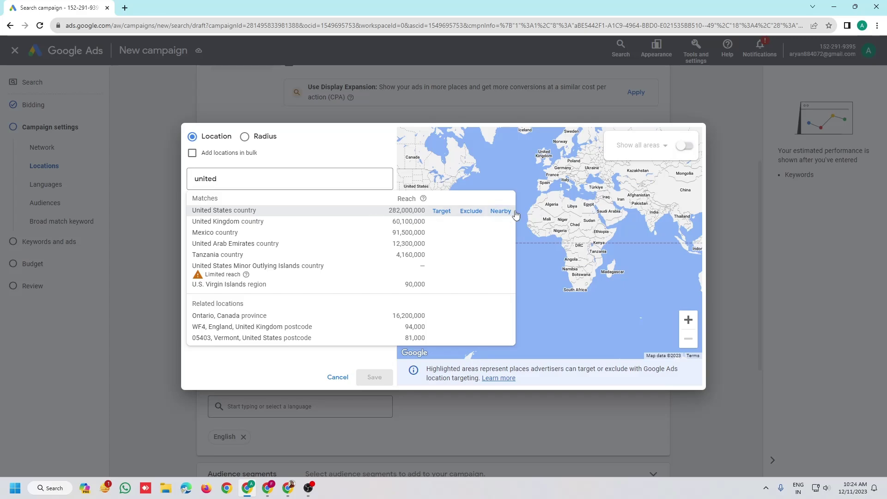
left_click(318, 157)
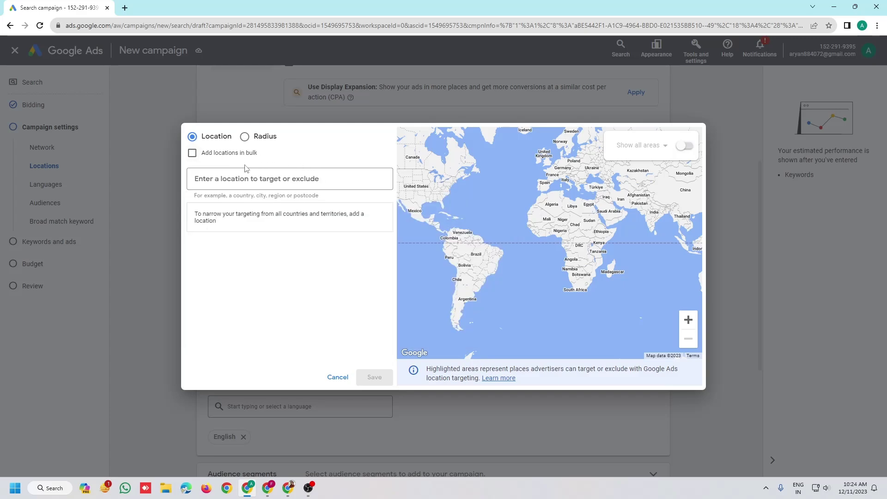
left_click(193, 153)
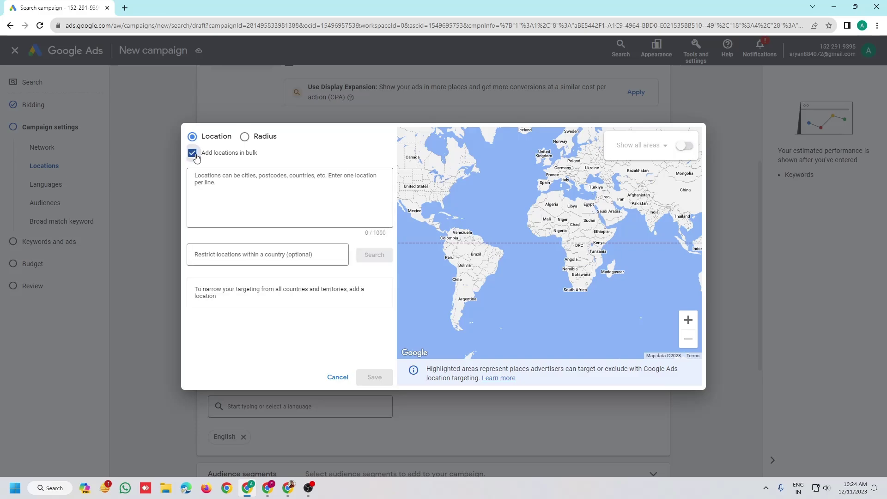
left_click(245, 190)
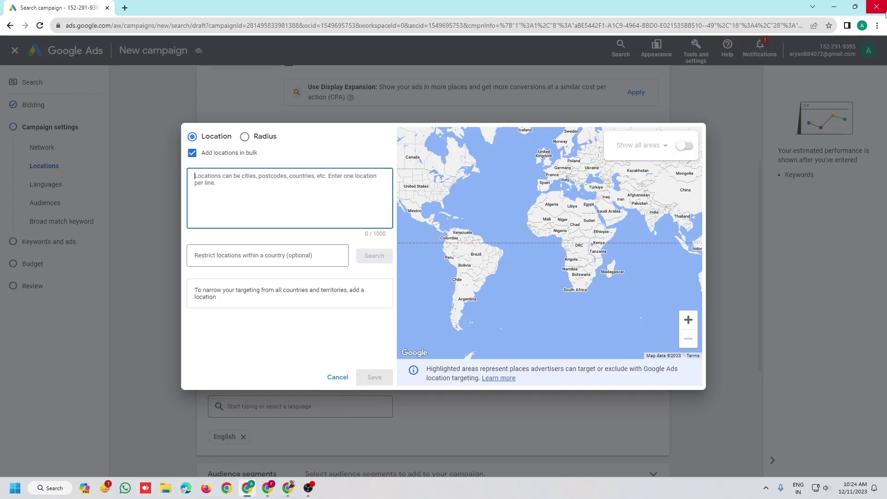
Step: Minimise the browser and open the Google Ads Targetings PDF from the desktop at its Target States list
left_click(839, 8)
left_click(839, 9)
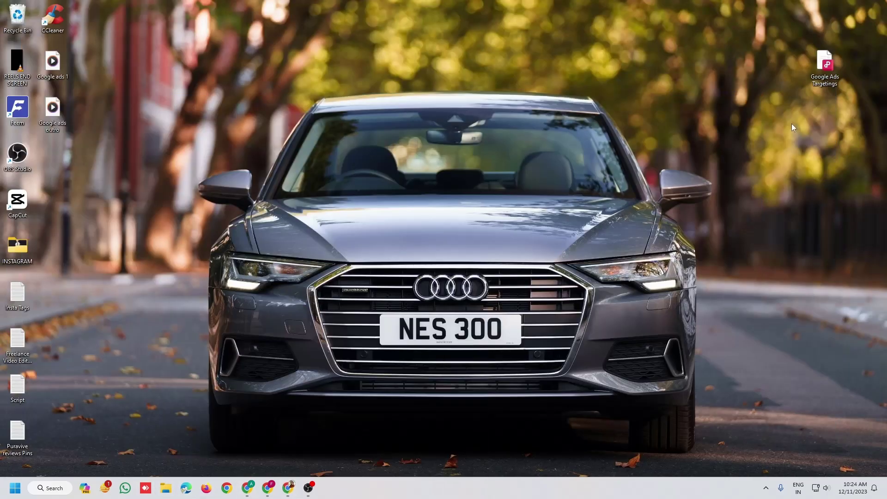
double_click(819, 70)
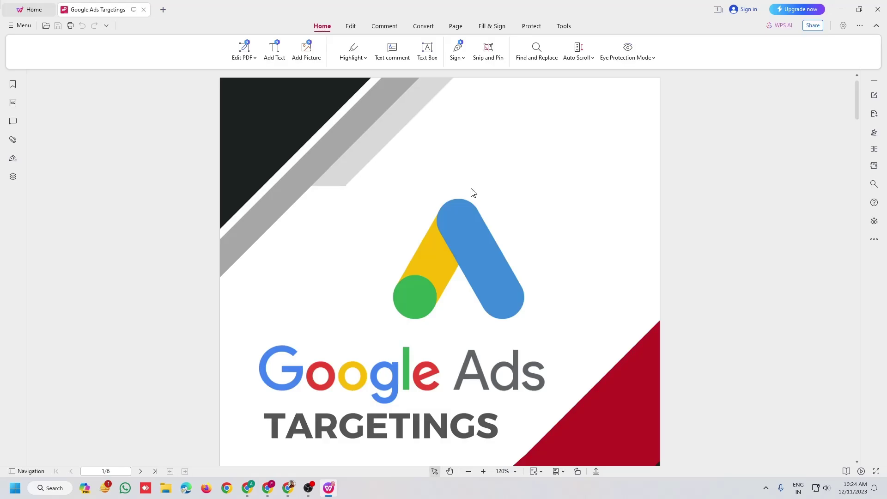
scroll(472, 192, "down", 10)
scroll(476, 202, "down", 3)
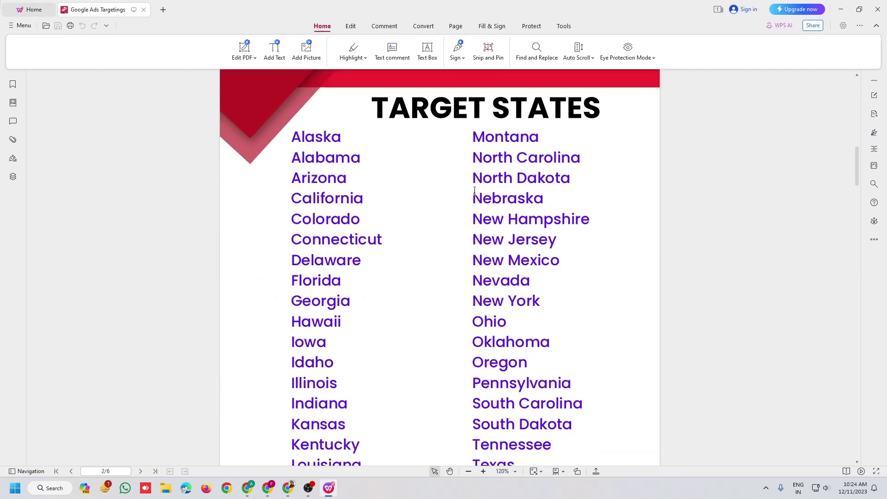
Step: Copy all the target states from Alaska to Wyoming and return to the bulk location entry in Google Ads
left_click_drag(293, 138, 547, 368)
scroll(373, 345, "down", 3)
scroll(562, 365, "down", 1)
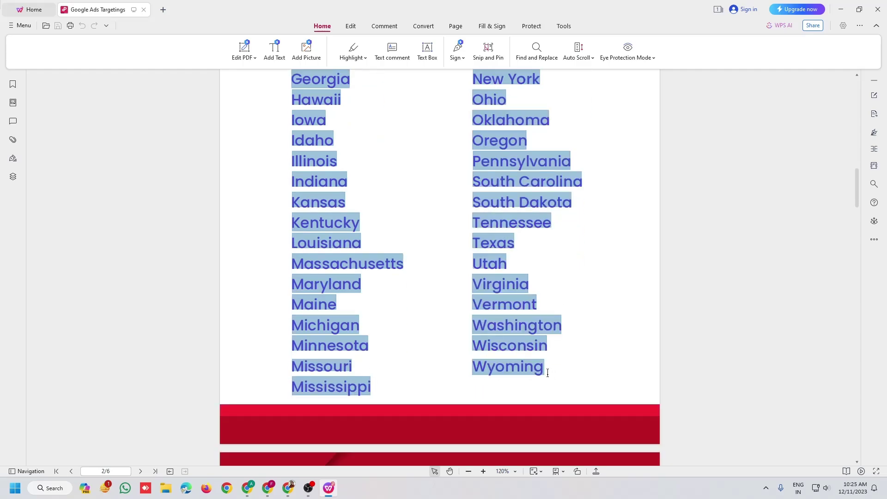
key("ctrl+c")
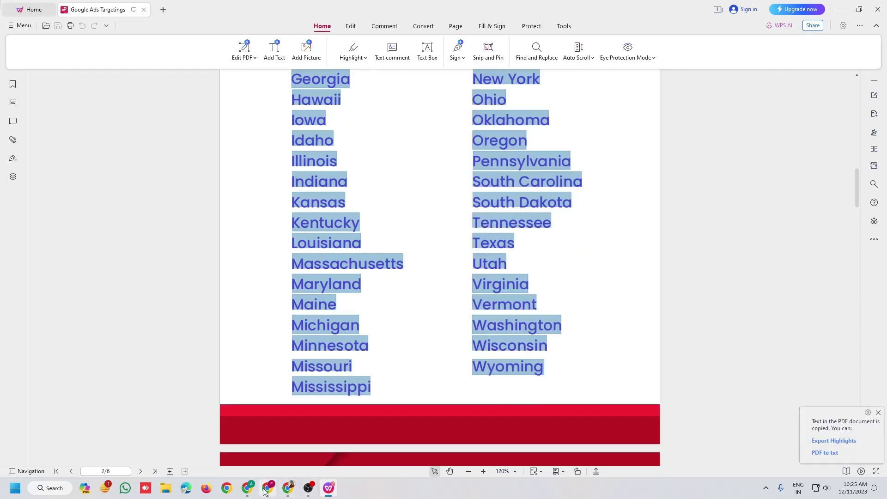
left_click(295, 489)
left_click(295, 491)
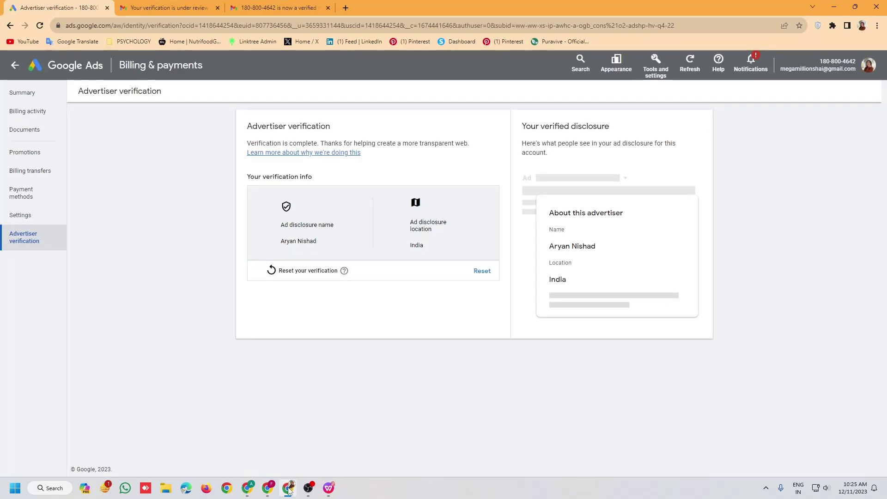
left_click(248, 488)
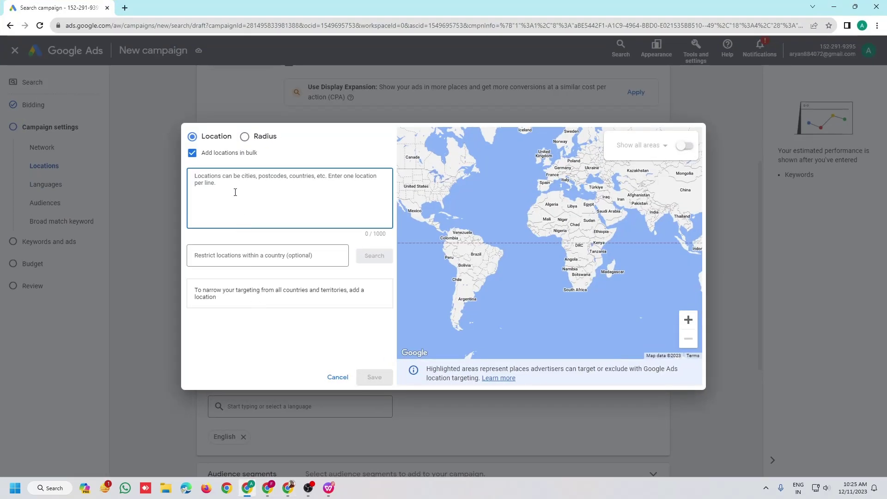
Step: Paste the copied states into the bulk location entry, search them, target all matched locations, and save
key("ctrl+v")
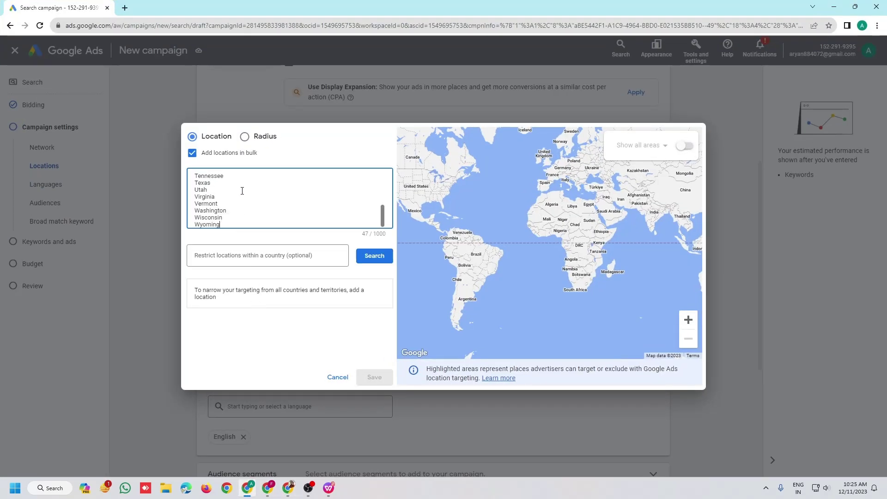
left_click(374, 257)
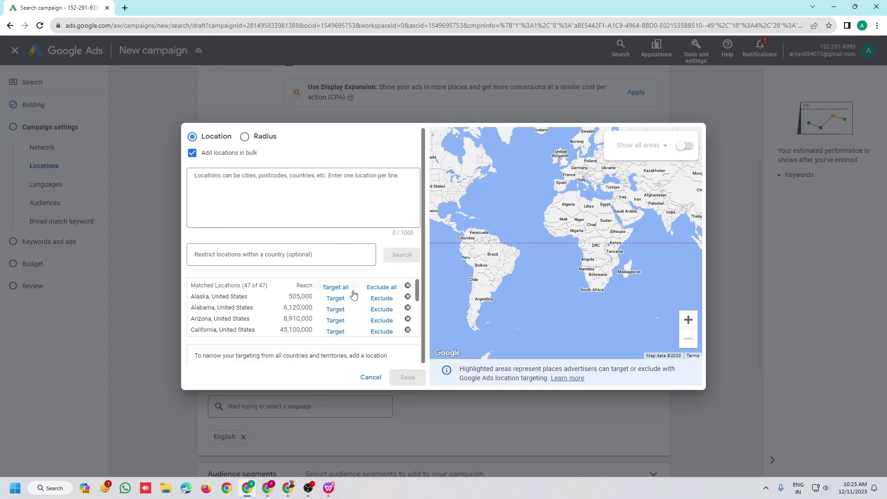
scroll(298, 305, "down", 2)
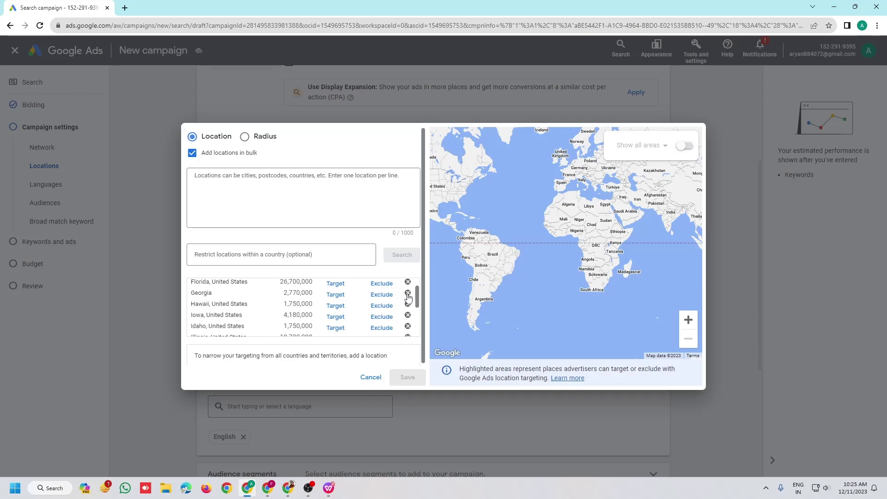
scroll(324, 308, "down", 3)
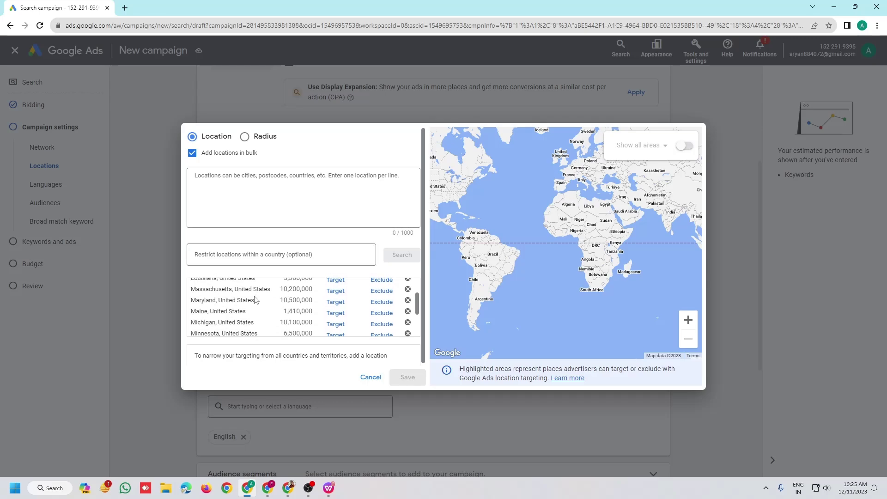
scroll(255, 300, "down", 7)
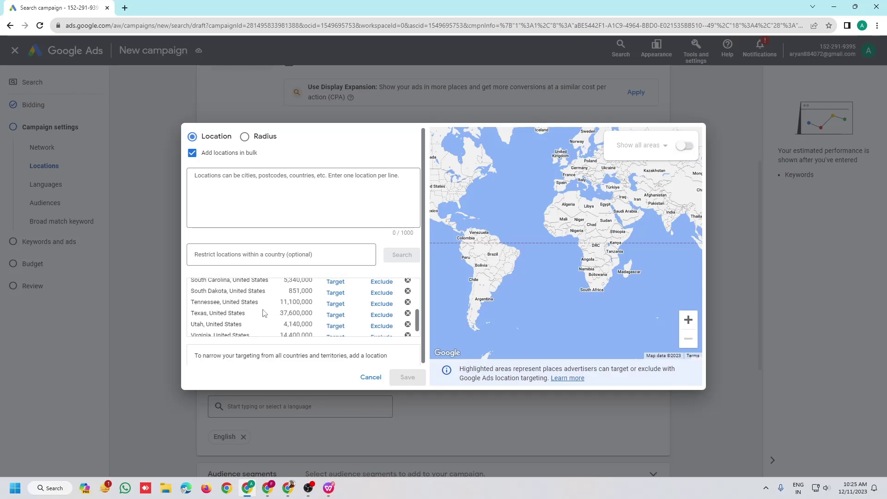
scroll(264, 314, "down", 3)
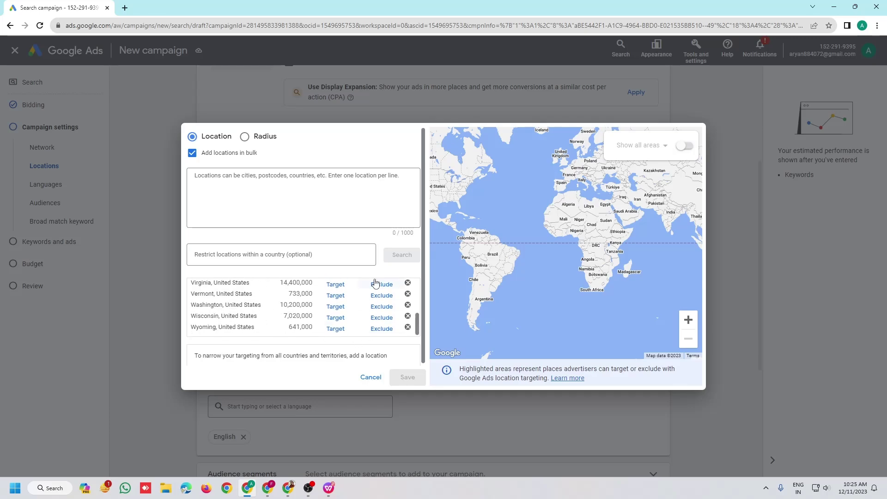
scroll(351, 307, "up", 15)
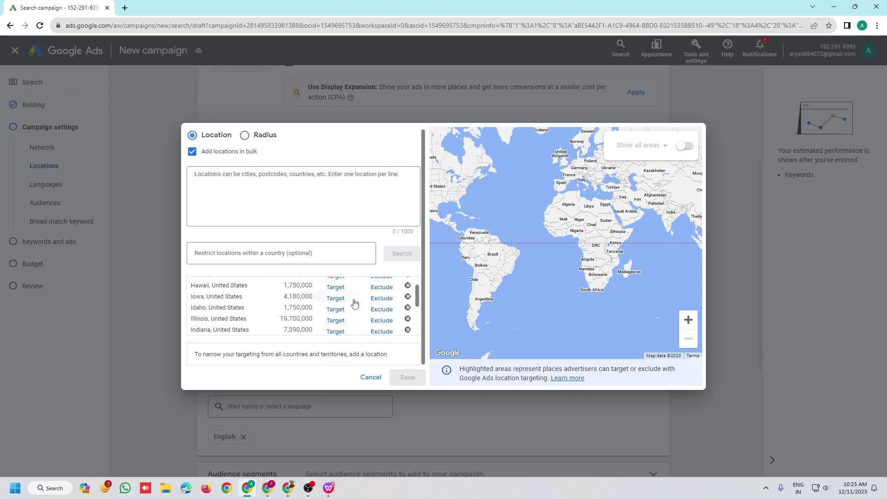
left_click(337, 286)
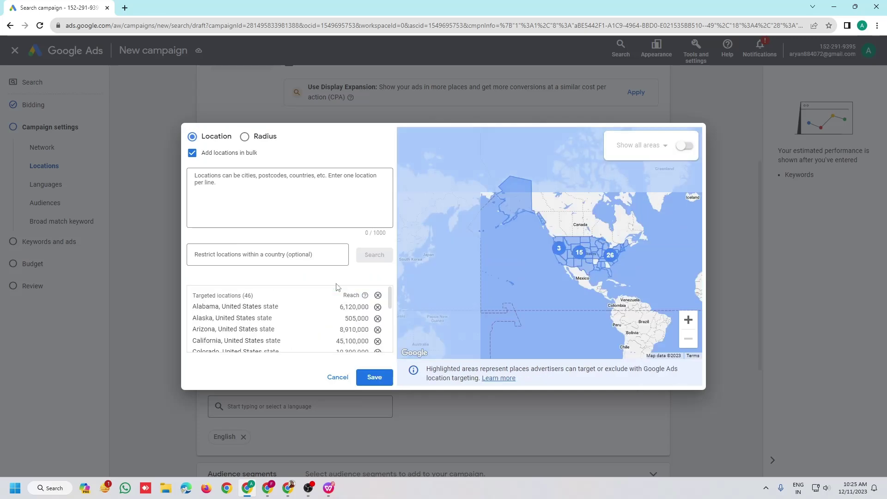
left_click(377, 378)
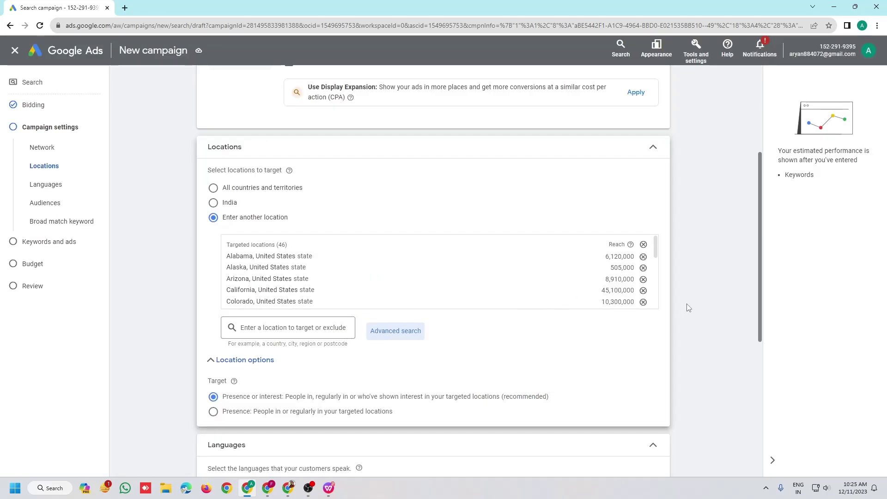
Step: Set location targeting to Presence: People in or regularly in your targeted locations, and check the audience segments without adding any
scroll(684, 309, "down", 3)
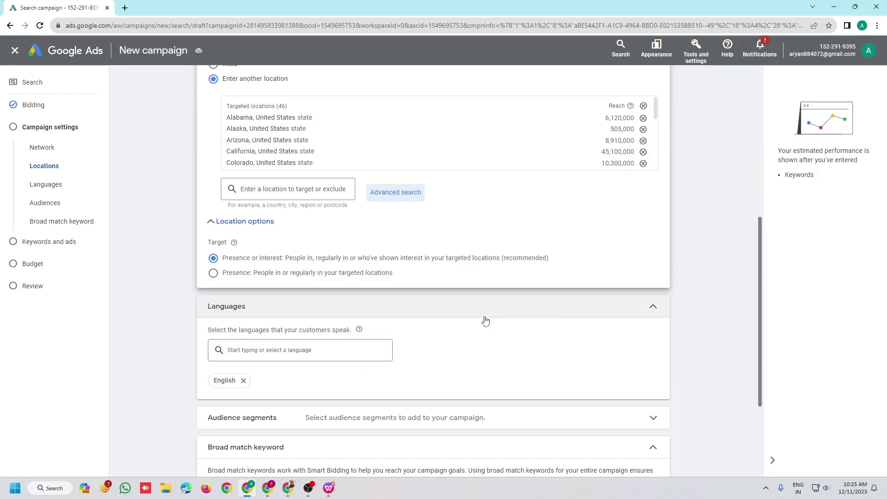
left_click(221, 277)
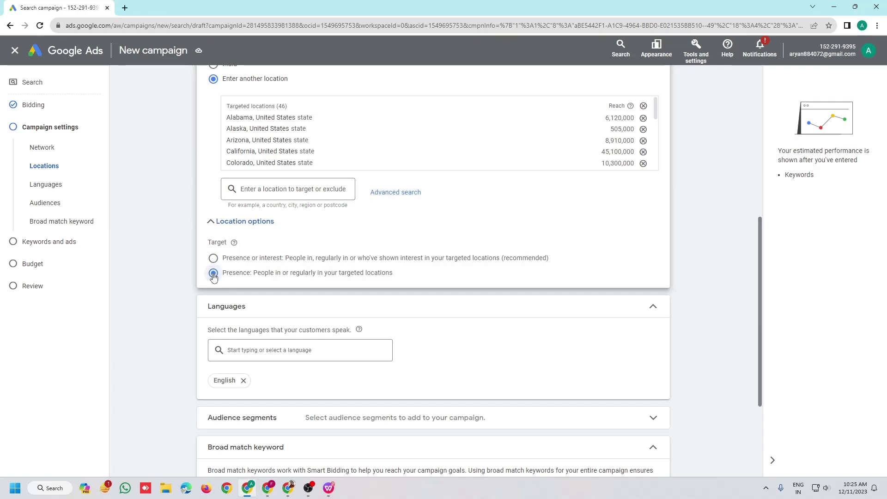
scroll(392, 291, "down", 3)
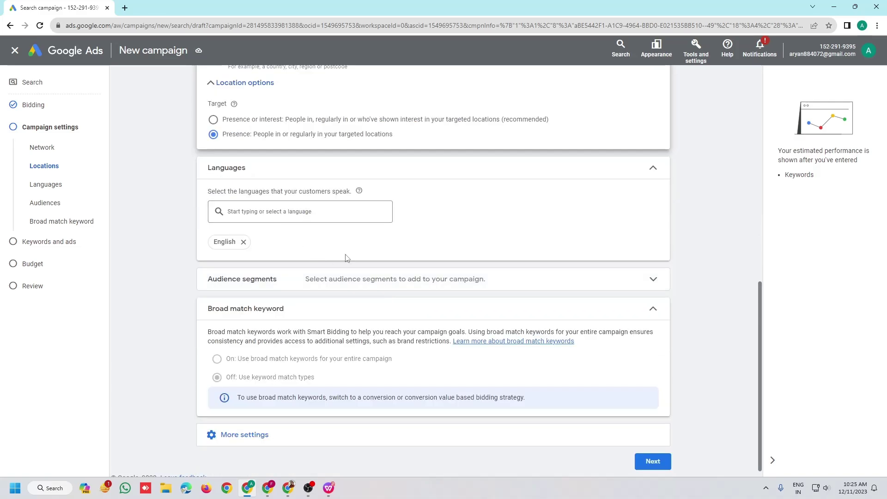
left_click(431, 273)
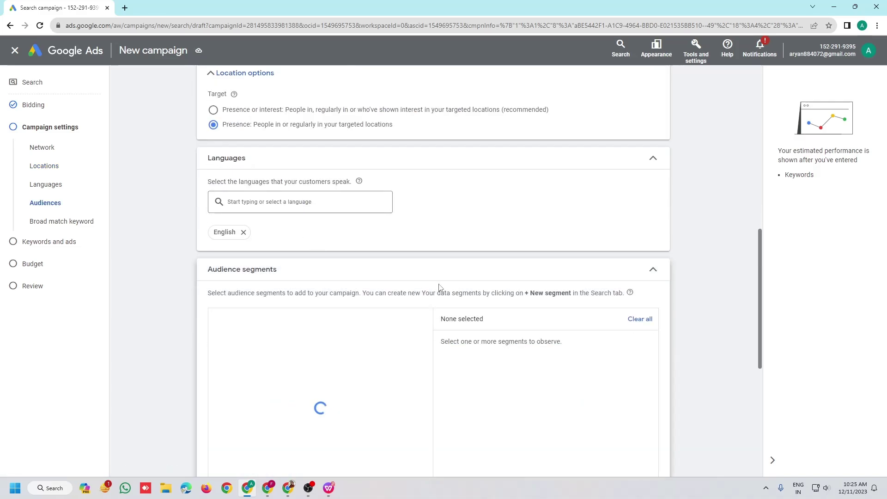
left_click(642, 276)
Step: Expand the additional campaign settings and schedule the ads for all days from 18:00 to 00:00
scroll(439, 312, "down", 2)
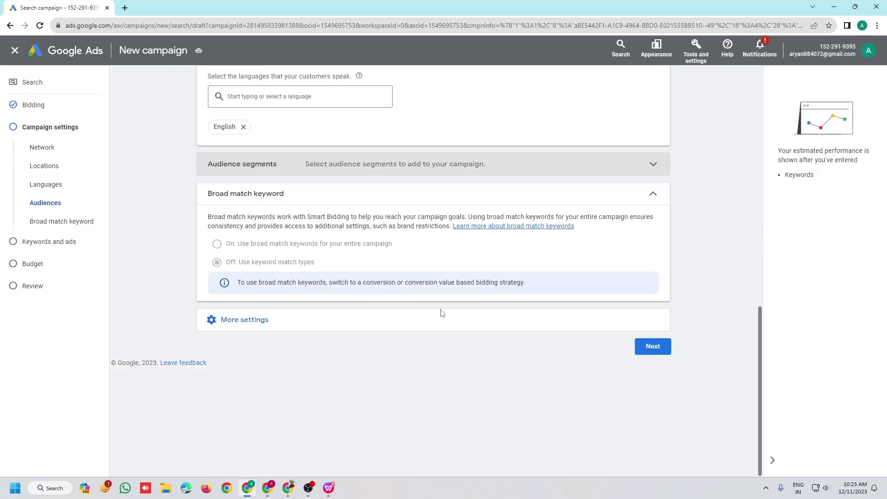
left_click(324, 318)
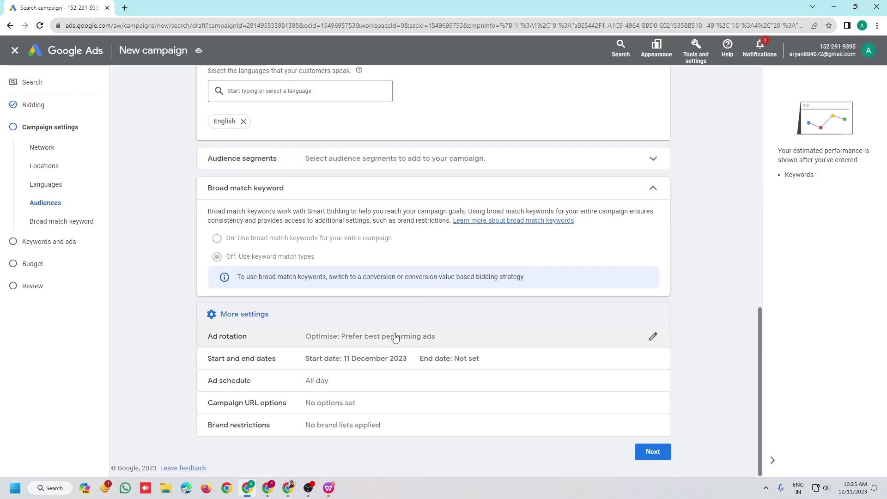
left_click(360, 381)
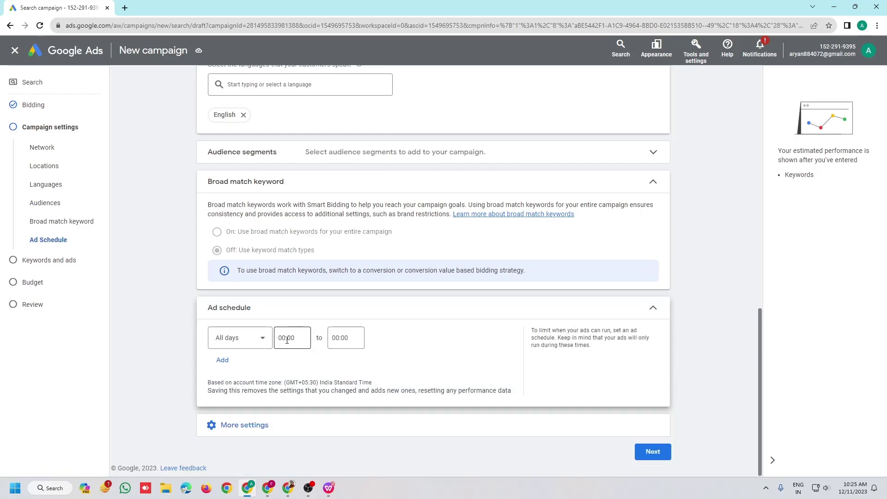
left_click(300, 337)
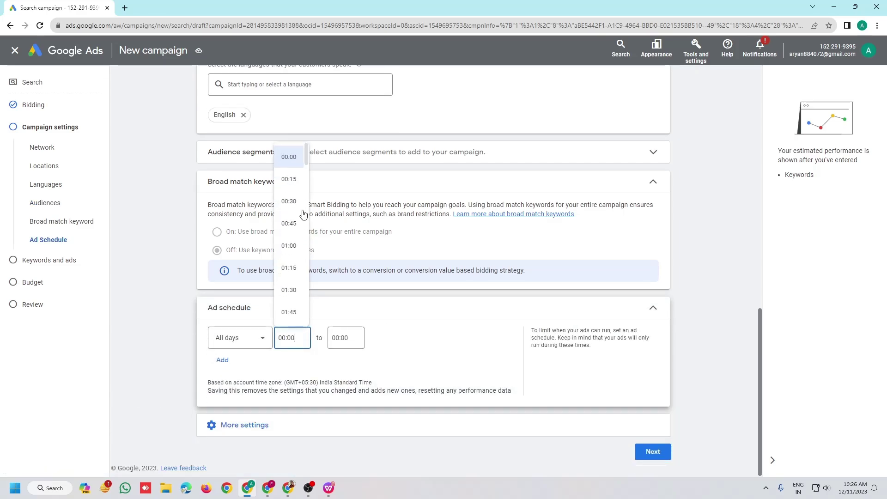
scroll(298, 269, "down", 5)
scroll(297, 263, "down", 4)
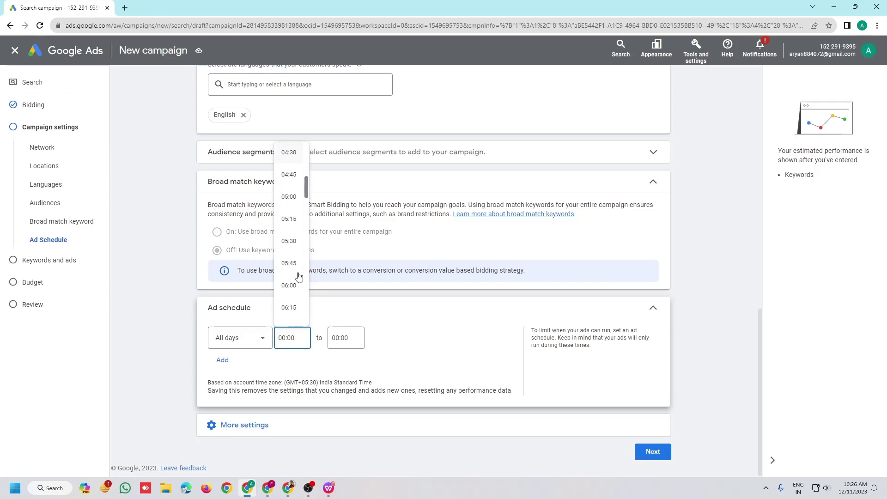
scroll(295, 263, "down", 1)
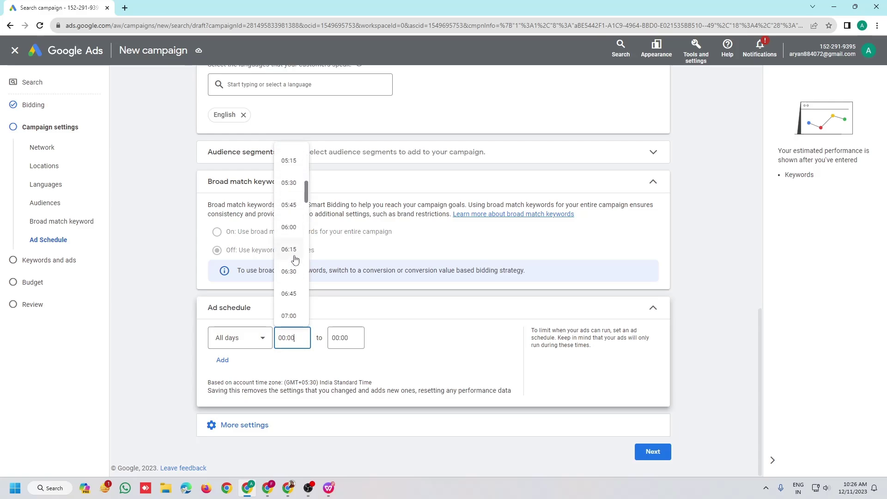
scroll(296, 259, "down", 12)
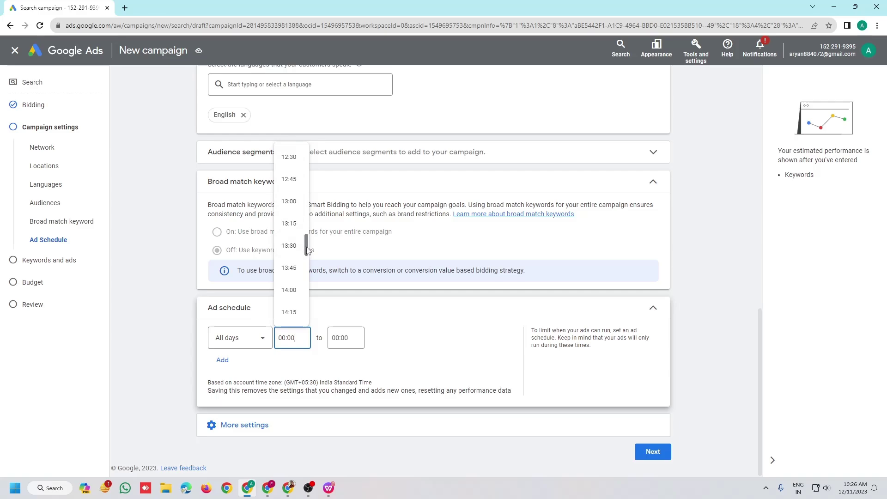
left_click_drag(307, 250, 309, 287)
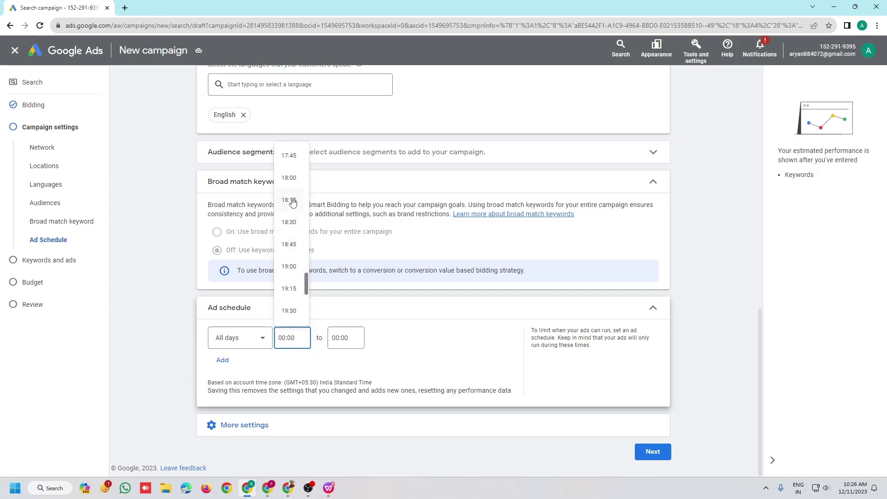
left_click(290, 179)
left_click(343, 338)
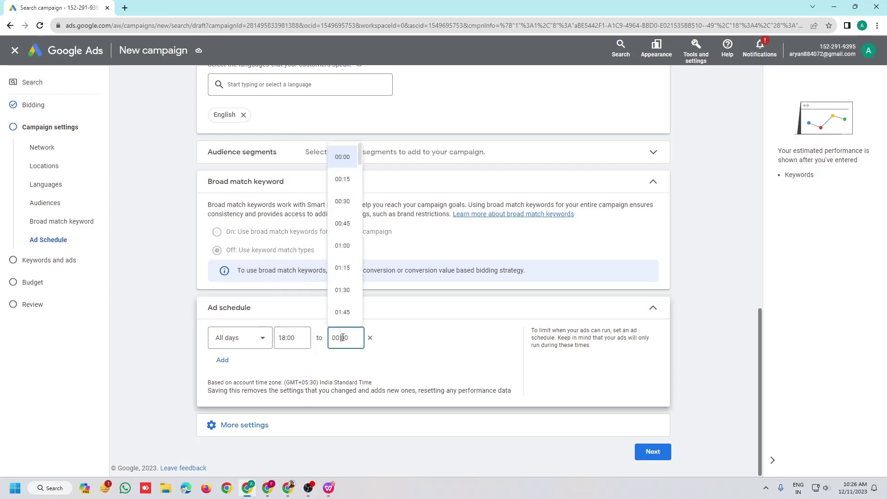
left_click(394, 321)
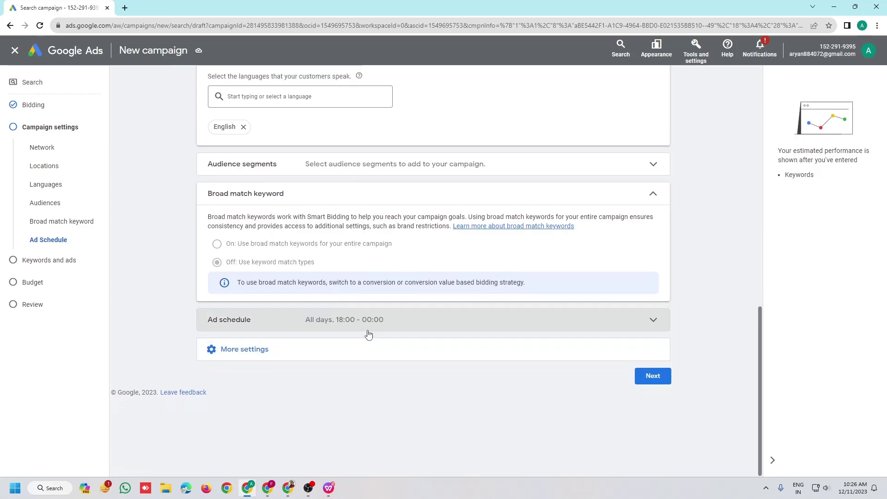
Step: Add a second ad schedule entry for all days from 00:00 to 10:00
left_click(380, 326)
left_click(221, 361)
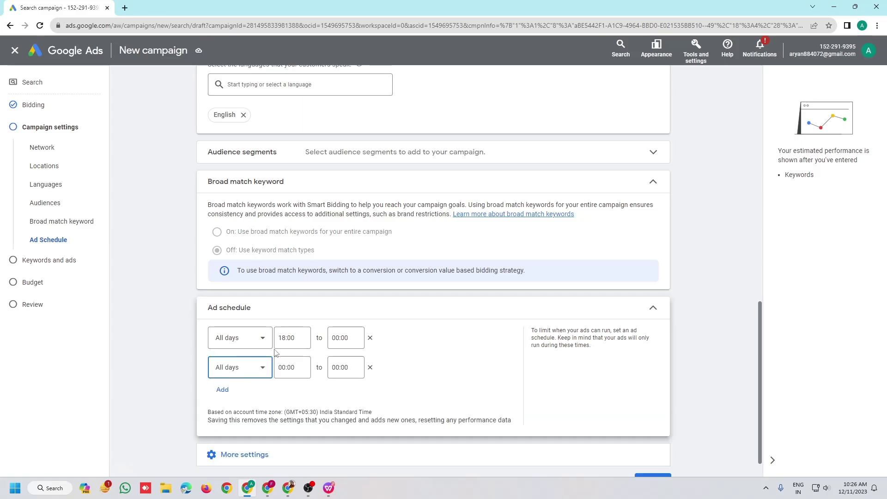
left_click(349, 366)
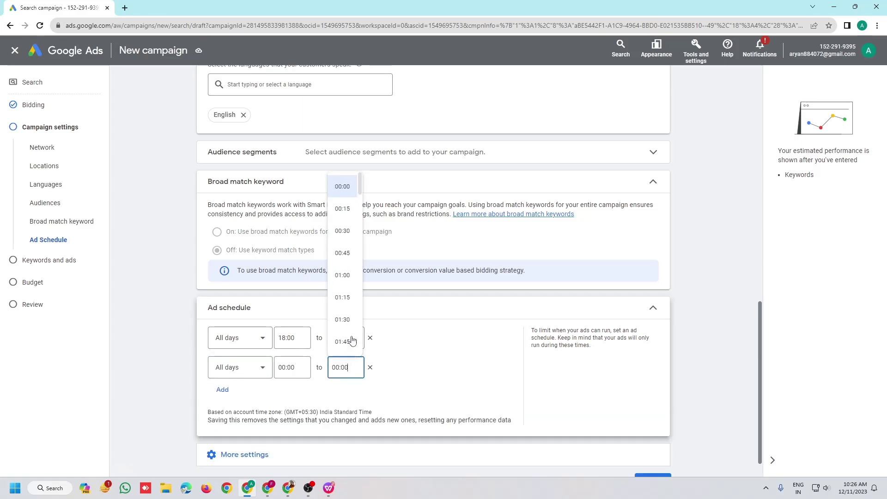
scroll(362, 195, "down", 20)
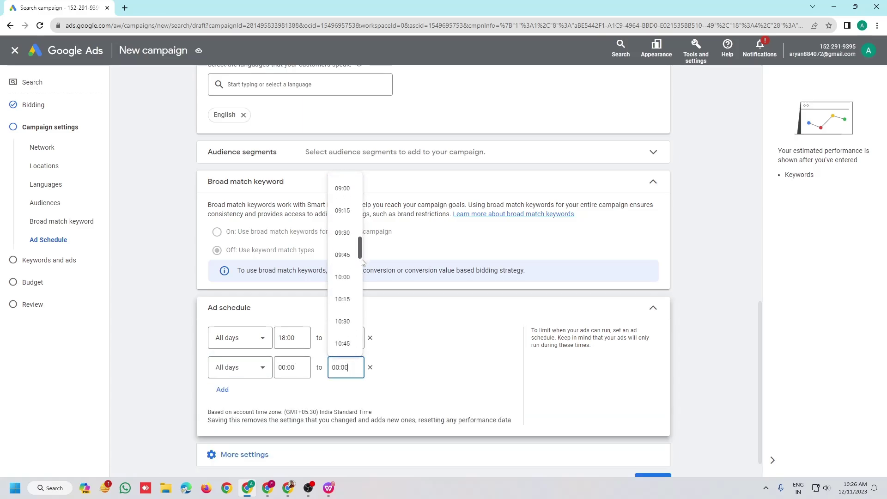
scroll(357, 241, "up", 1)
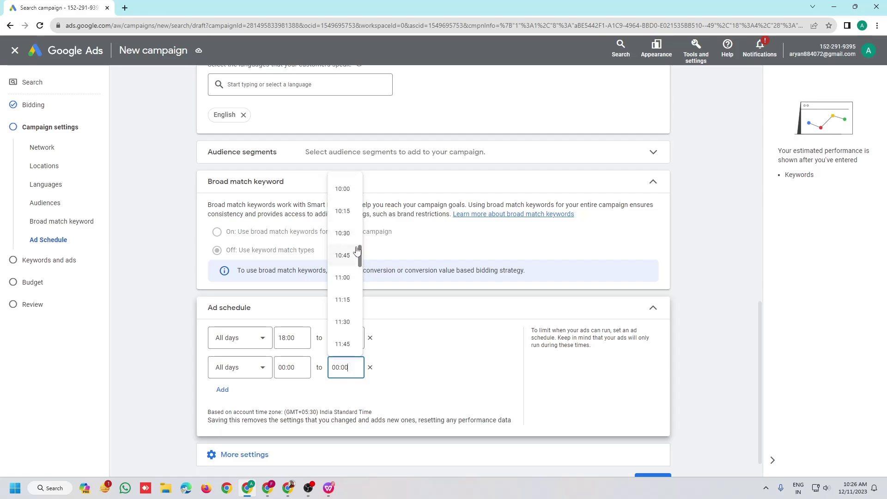
left_click(348, 196)
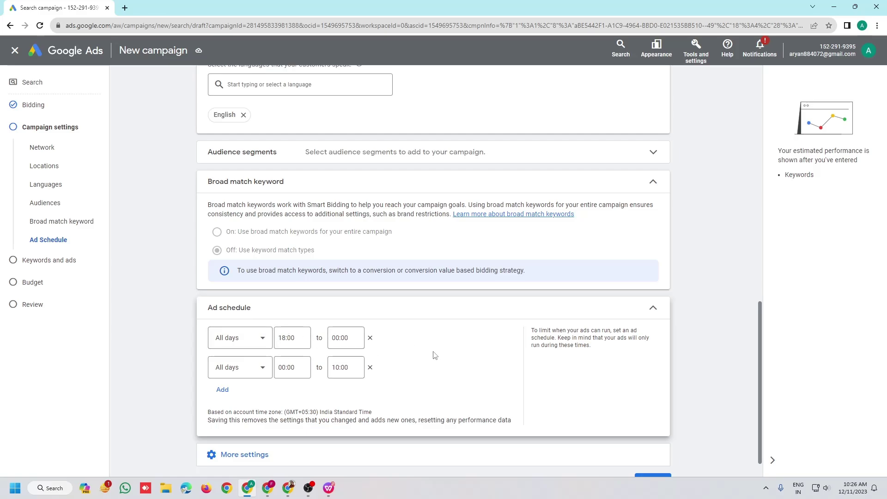
Step: Check the remaining additional settings, continue to Keywords and ads, and dismiss the new keywords experience message
scroll(435, 355, "down", 1)
left_click(451, 422)
scroll(416, 400, "down", 2)
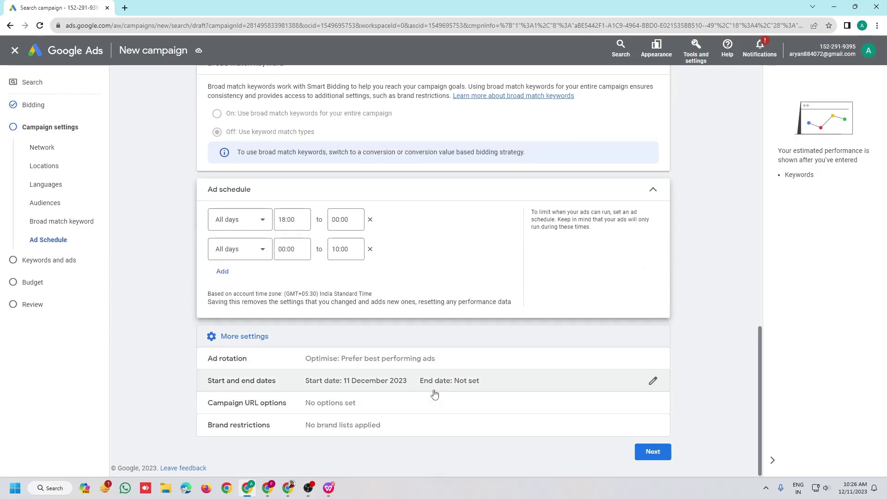
left_click(641, 455)
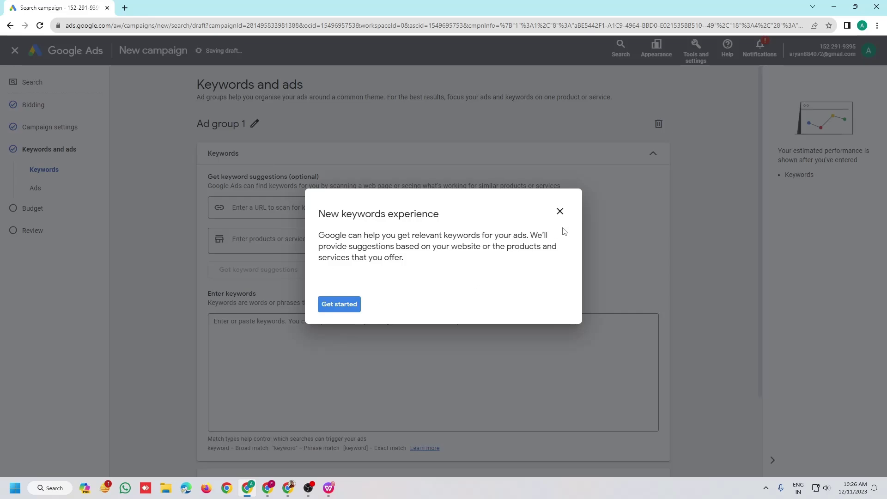
left_click(560, 211)
left_click(489, 275)
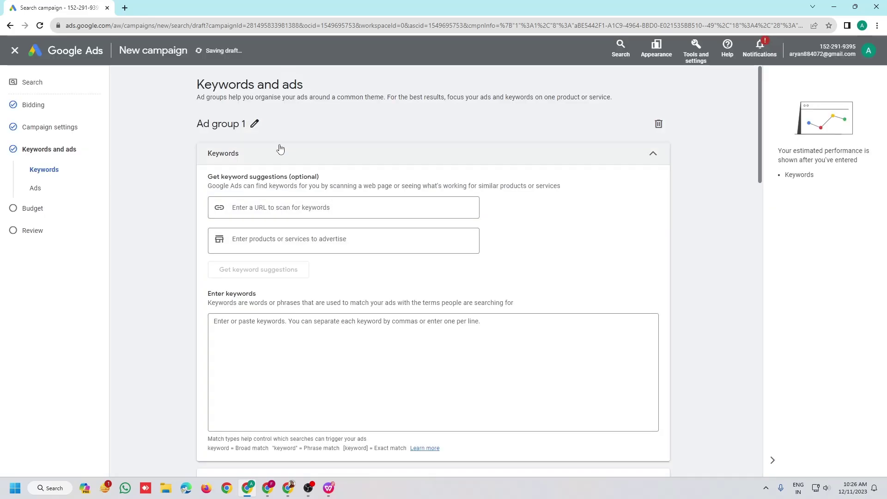
Step: Rename the ad group as AdsG
left_click(254, 123)
left_click_drag(262, 126, 206, 129)
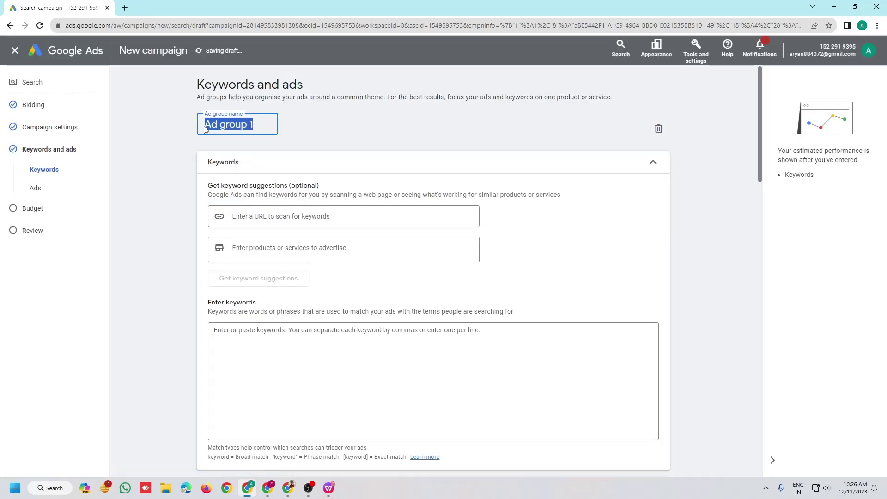
key("BackSpace")
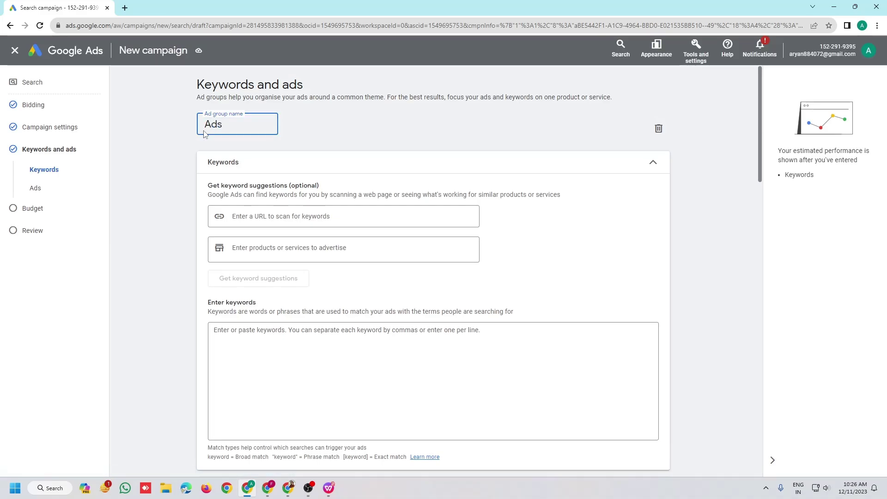
left_click(370, 134)
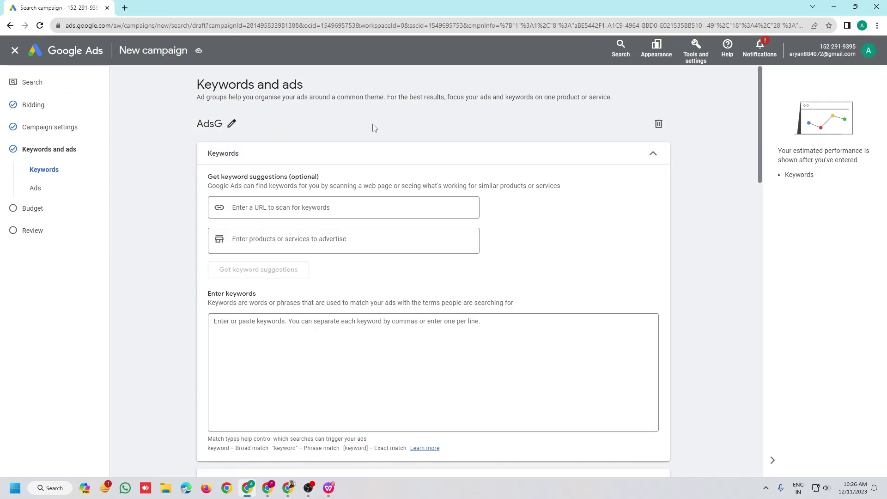
Step: Copy the quoted keywords prostadine, prostadine drops, prostadine buy, prostadine order, prostadine purchase and prostadine review from the Google Ads Targetings PDF into the ad group's keywords
scroll(372, 139, "down", 2)
left_click(281, 236)
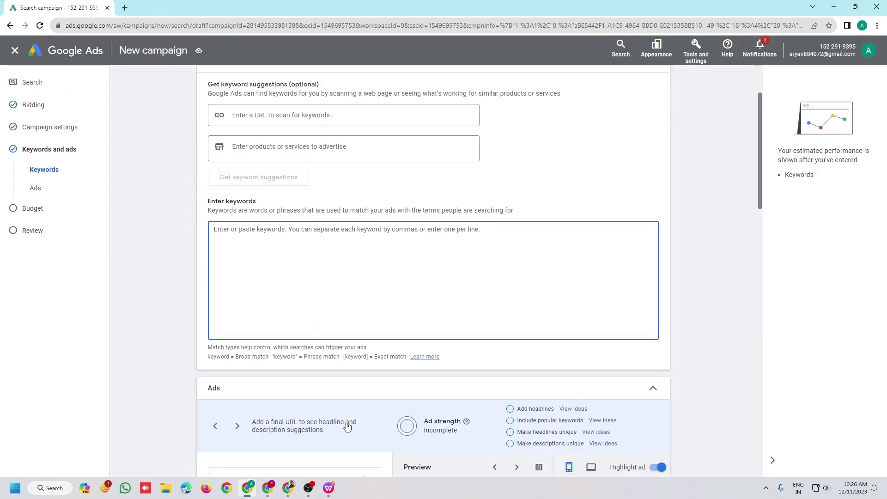
left_click(330, 489)
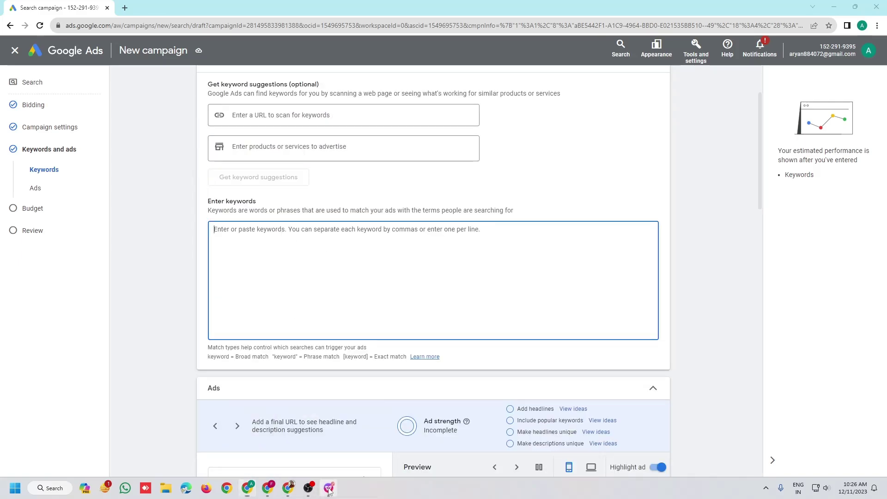
scroll(430, 252, "down", 10)
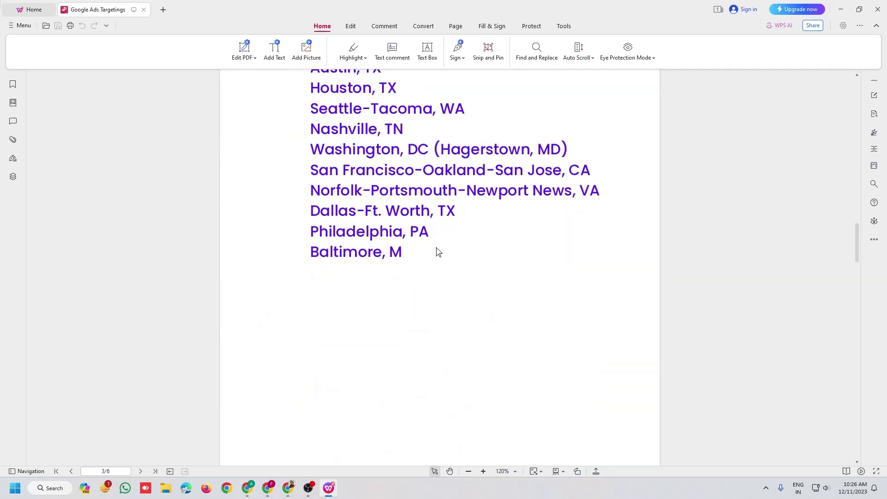
scroll(438, 252, "down", 15)
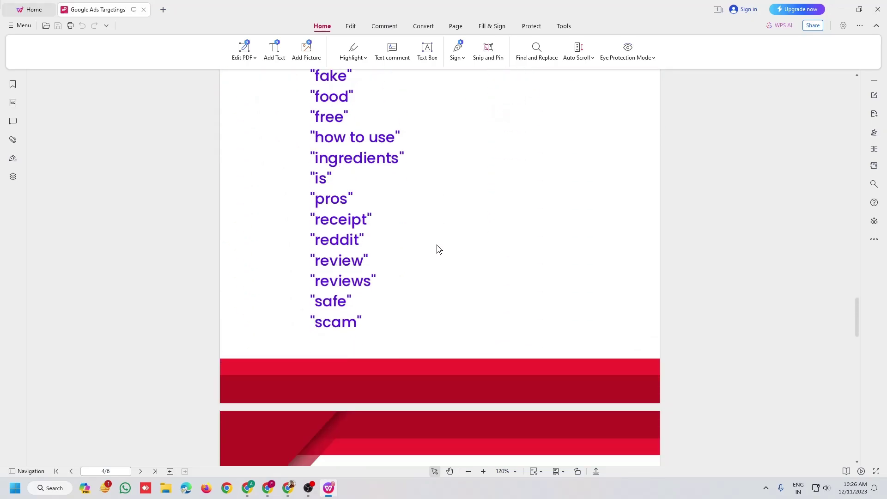
scroll(438, 249, "down", 7)
left_click_drag(313, 184, 457, 303)
key("ctrl+c")
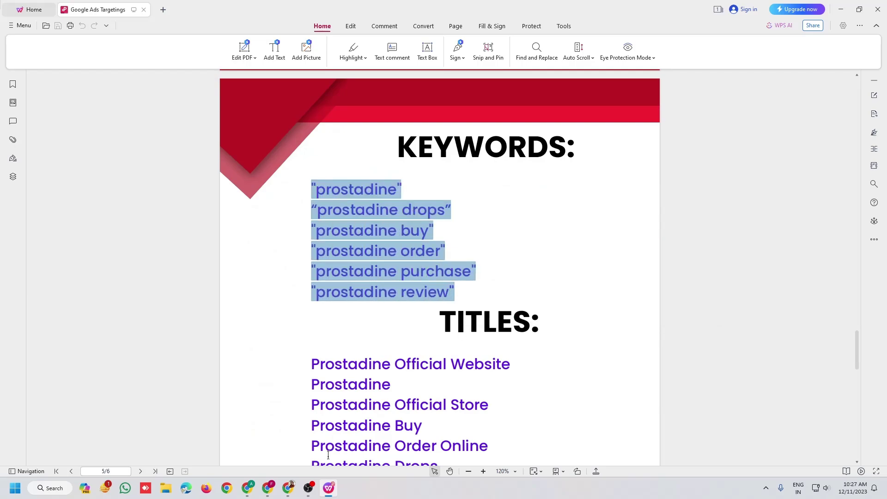
left_click(289, 489)
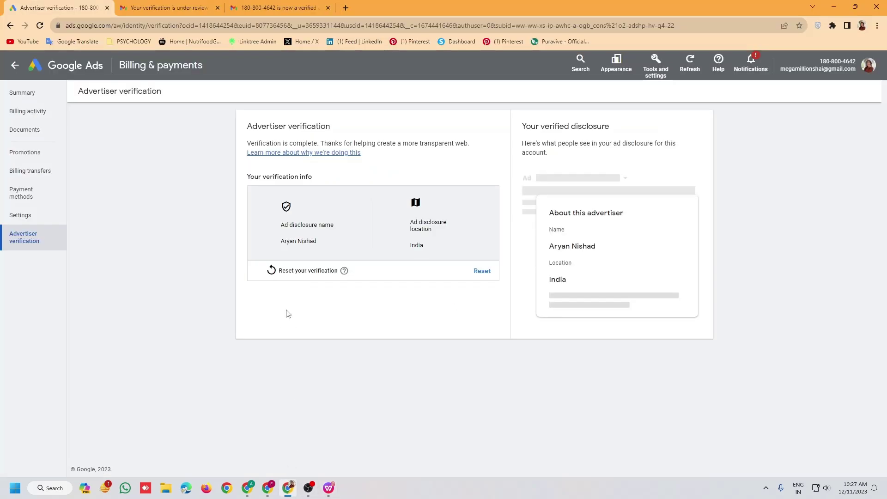
left_click(245, 491)
key("ctrl+v")
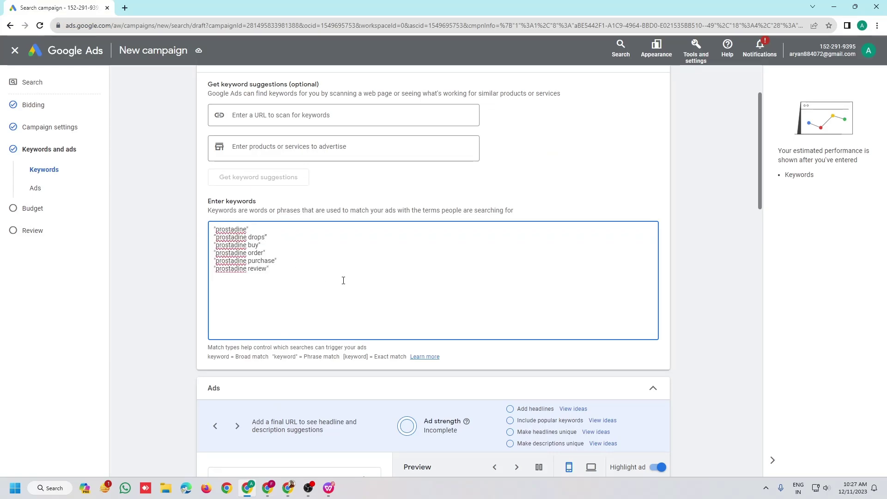
scroll(400, 282, "down", 5)
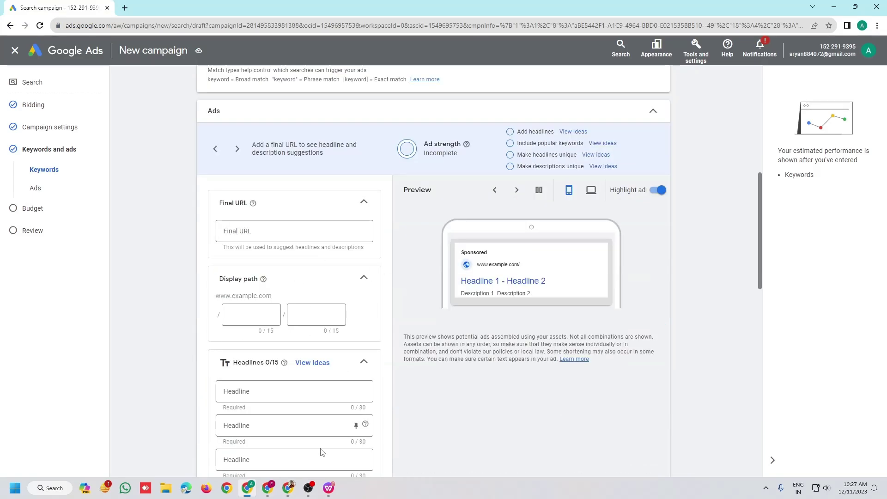
left_click(288, 488)
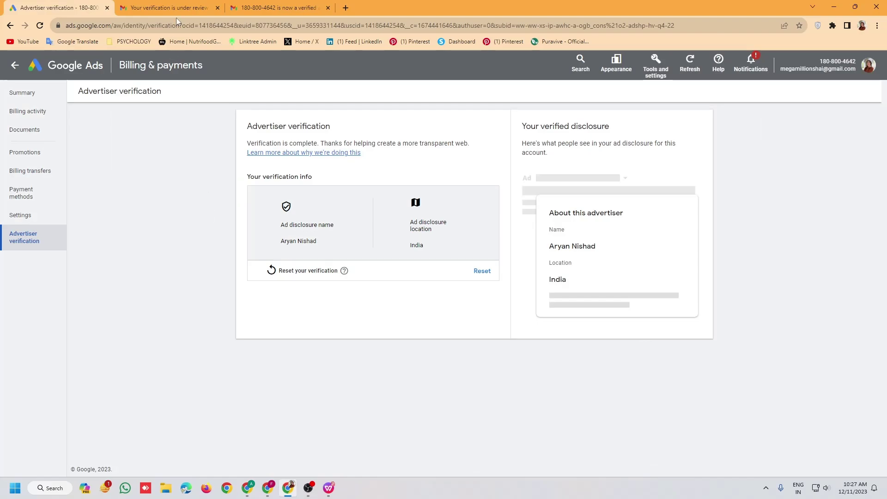
left_click(269, 489)
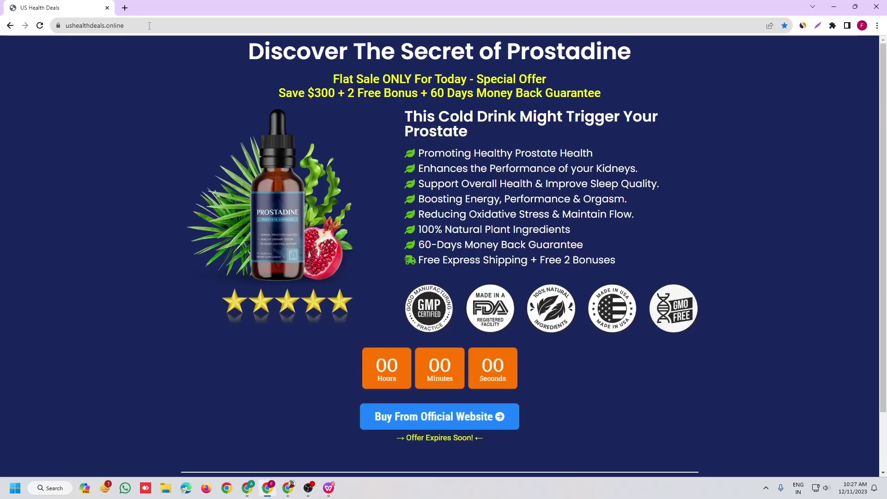
left_click(137, 26)
key("ctrl+c")
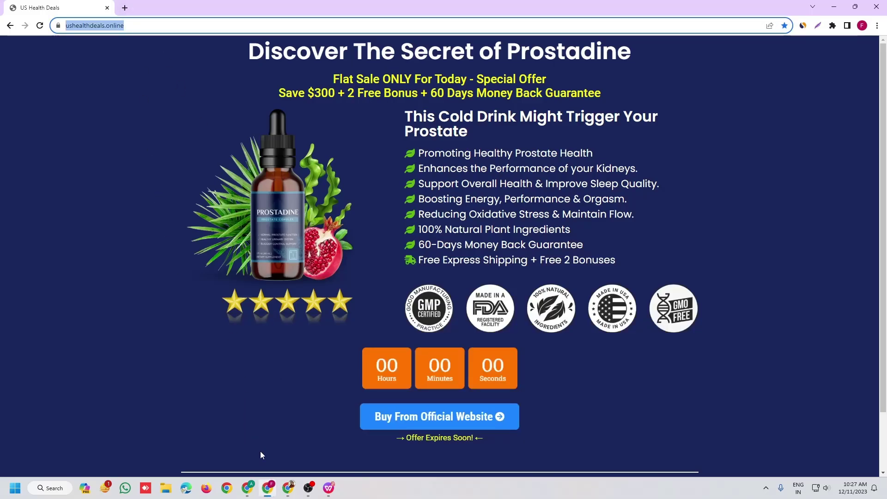
left_click(254, 489)
left_click(297, 253)
key("ctrl+v")
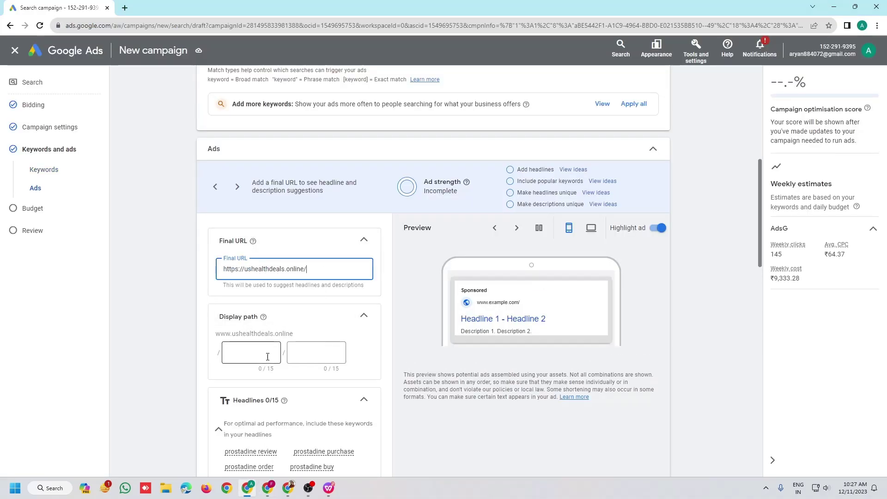
Step: Set the first part of the ad's display path to prostadine
left_click(244, 356)
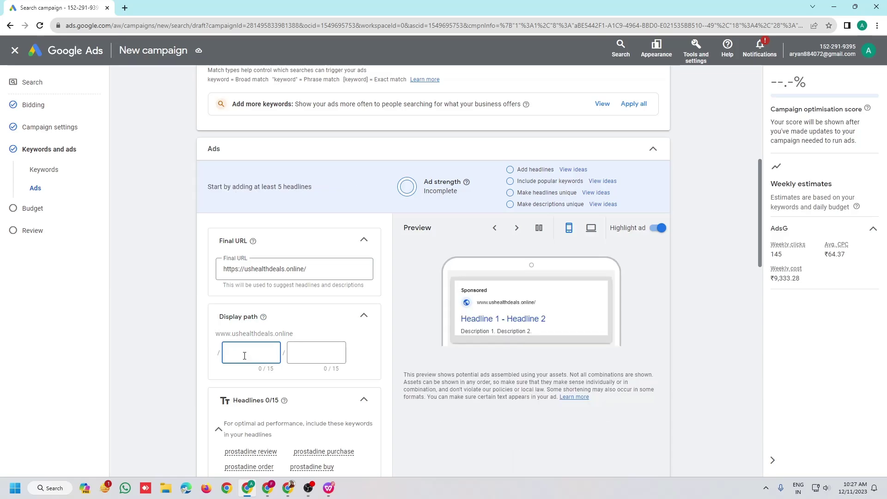
type("prostadine")
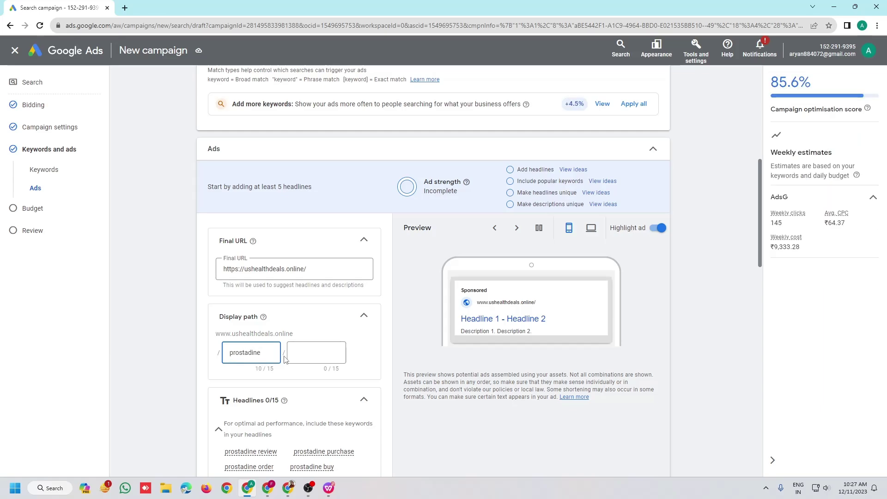
left_click(285, 360)
Step: Copy the title Prostadine Official Website from the targeting PDF into the ad's first headline
scroll(285, 360, "down", 7)
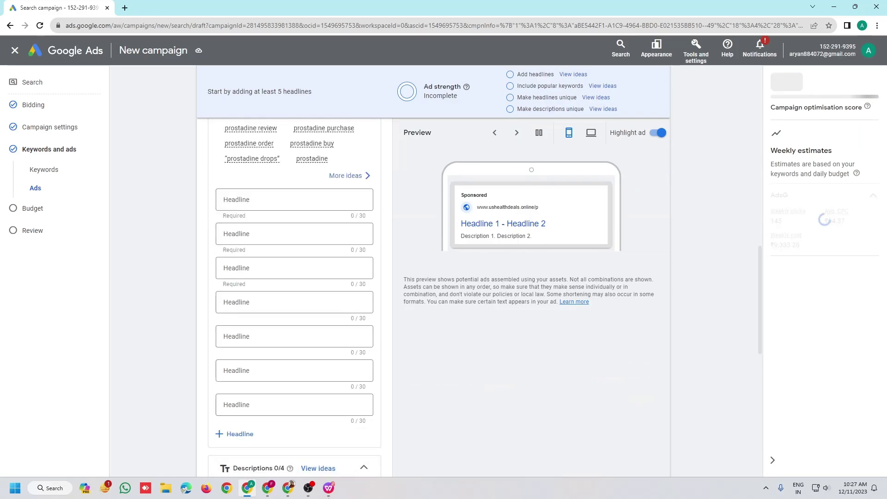
left_click(329, 488)
scroll(338, 264, "down", 4)
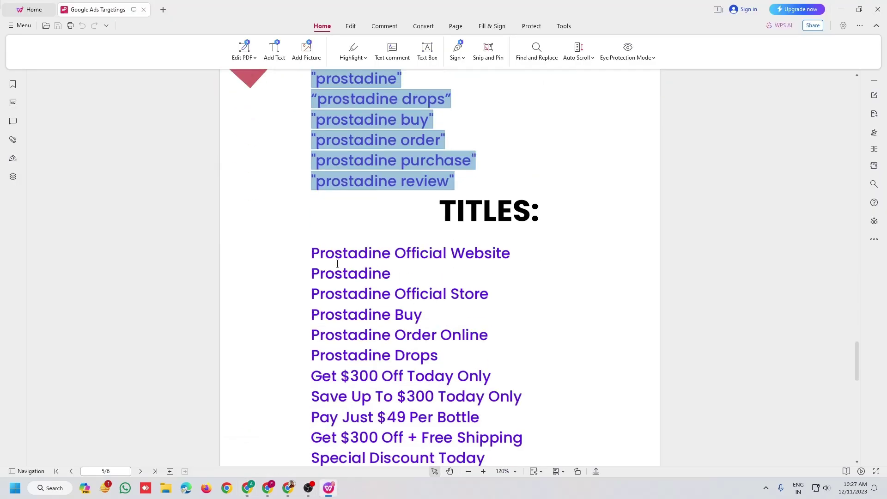
left_click_drag(311, 252, 525, 258)
key("ctrl+c")
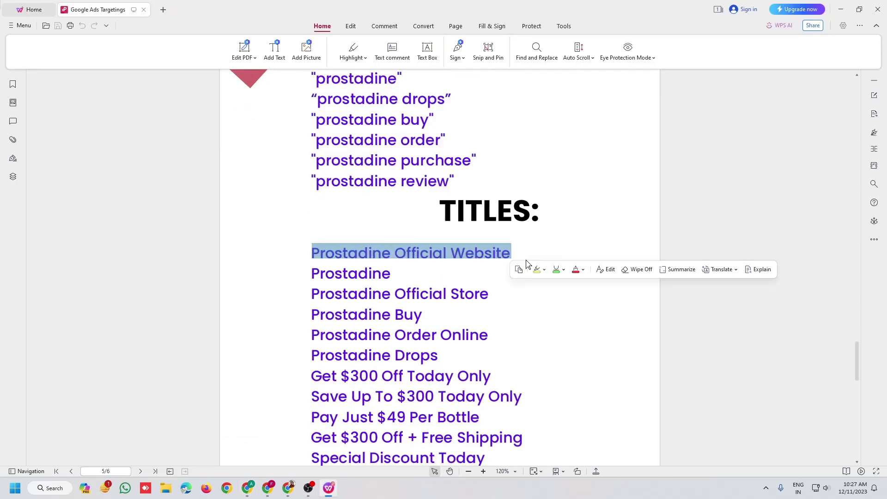
scroll(525, 268, "up", 3)
left_click(248, 488)
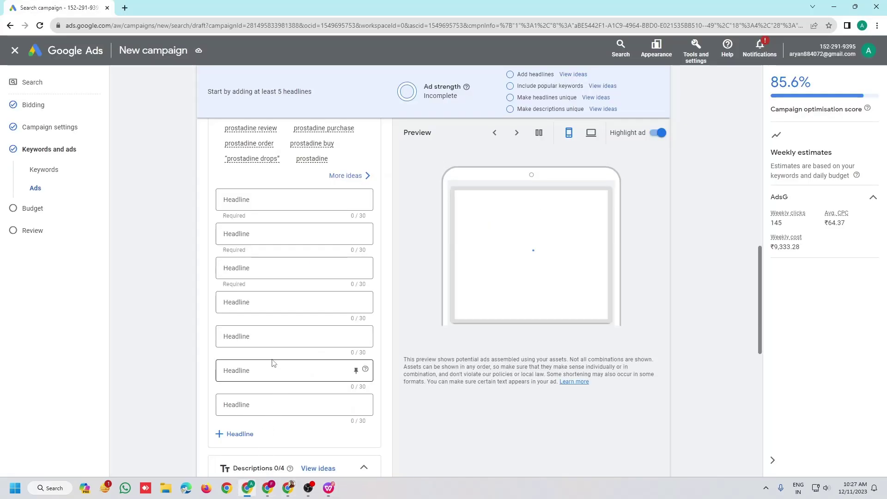
left_click(281, 199)
key("ctrl+v")
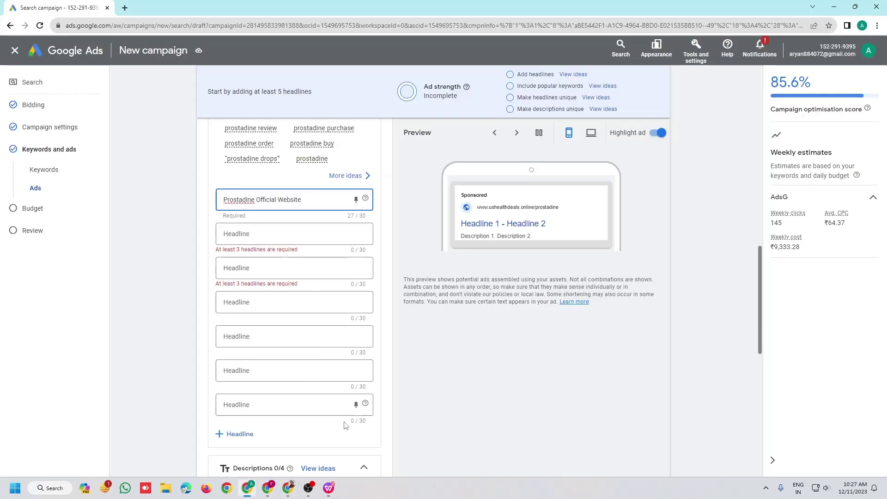
Step: Copy the title Prostadine from the targeting PDF into the ad's second headline
left_click(329, 488)
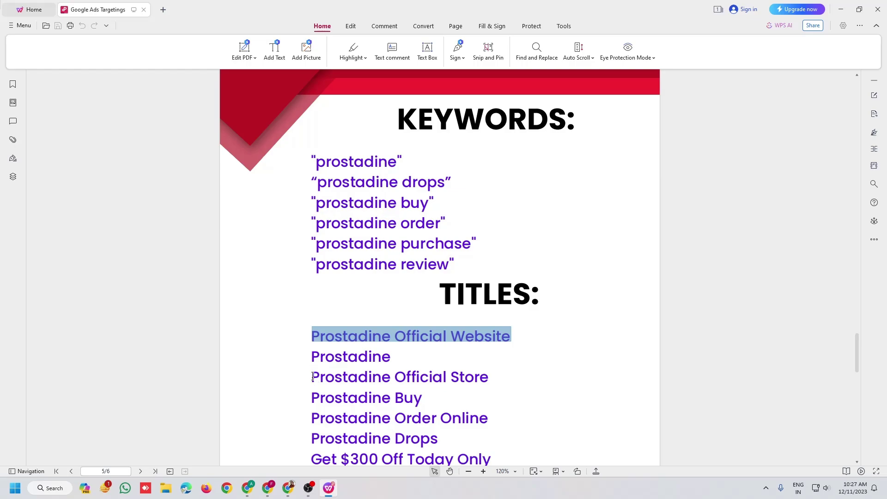
left_click_drag(312, 360, 392, 359)
key("ctrl+c")
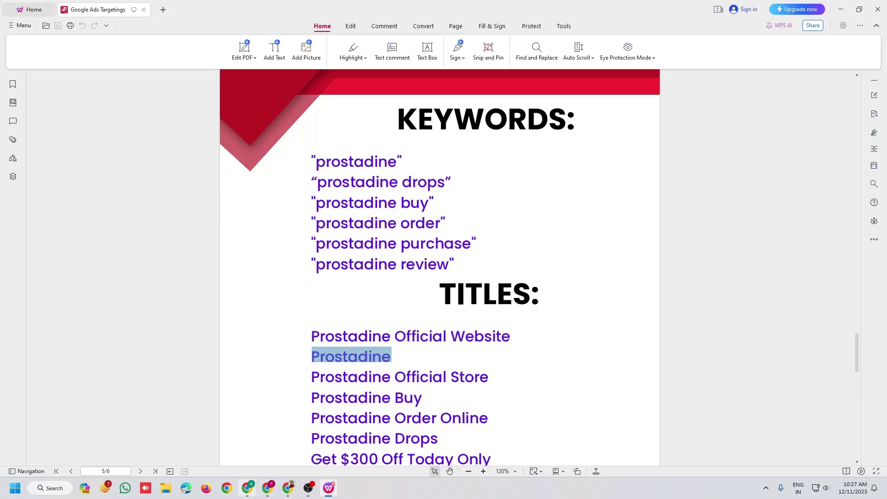
left_click(256, 493)
left_click(257, 233)
key("ctrl+v")
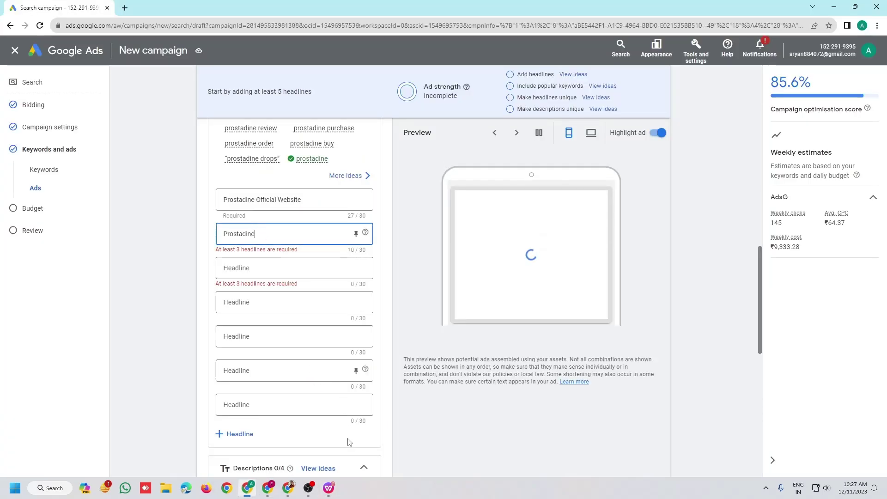
Step: Copy the title Prostadine Official Store from the targeting PDF into the ad's third headline
key("Tab")
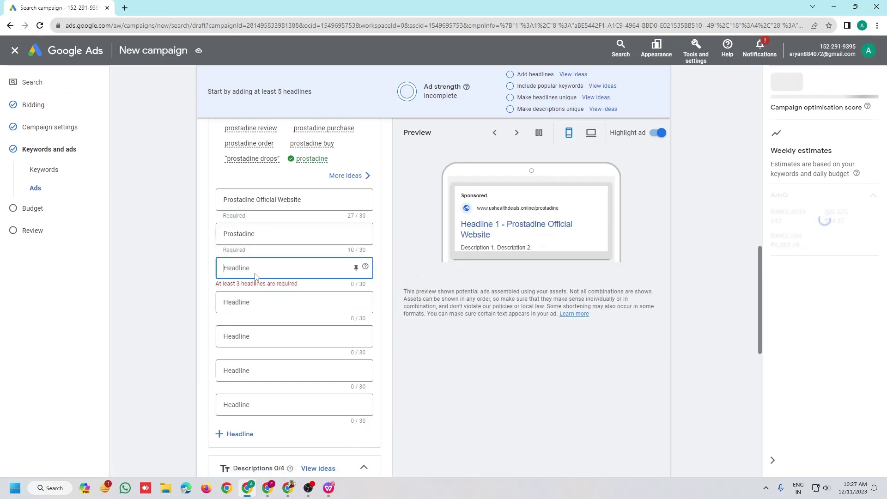
left_click(328, 488)
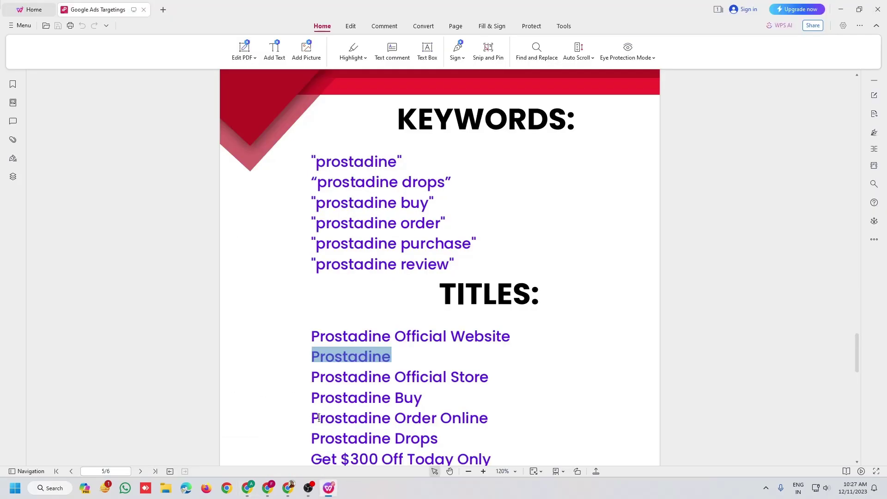
left_click_drag(314, 385, 489, 382)
key("ctrl+c")
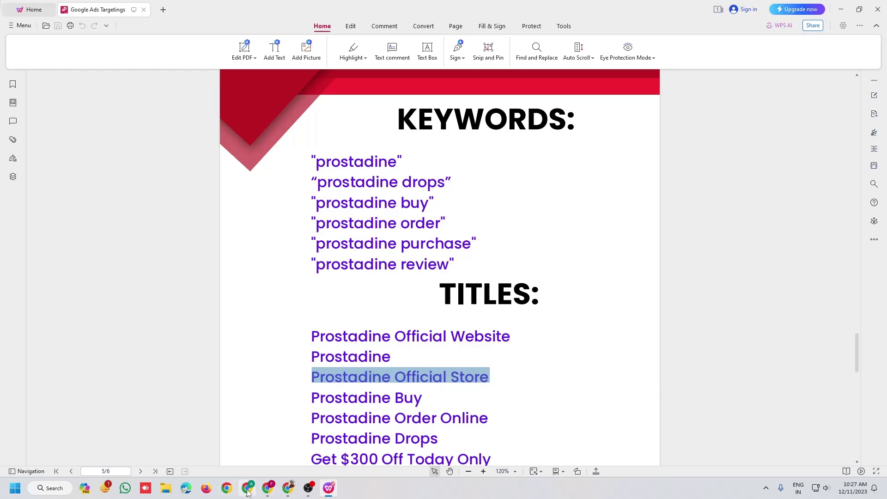
left_click(247, 493)
key("ctrl+v")
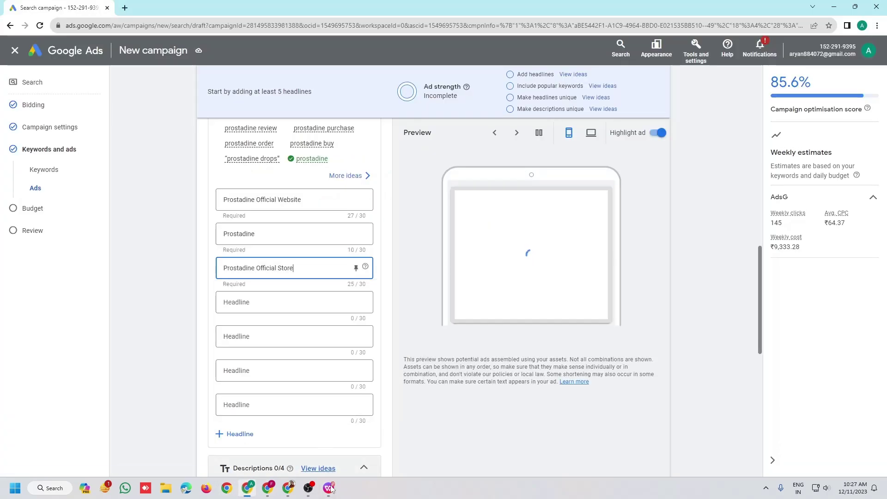
Step: Copy the title Get $300 Off Today Only from the targeting PDF into the ad's fourth headline
left_click(329, 489)
scroll(369, 391, "down", 3)
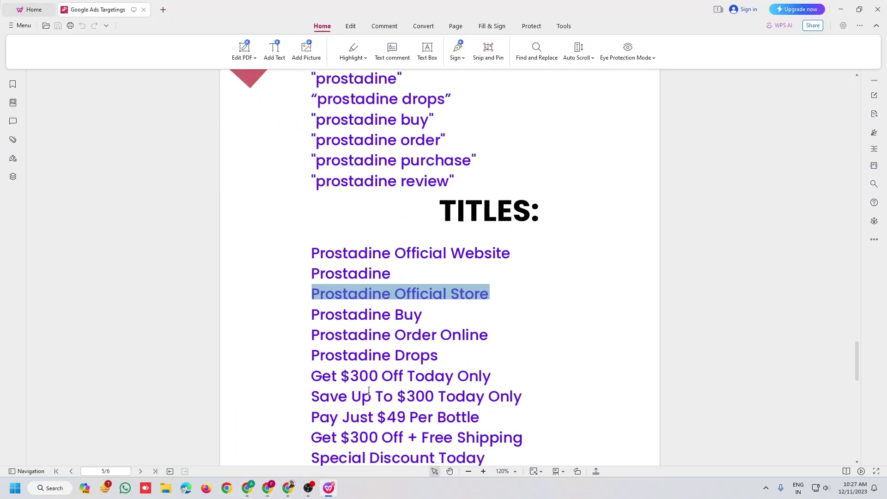
left_click_drag(312, 381, 491, 381)
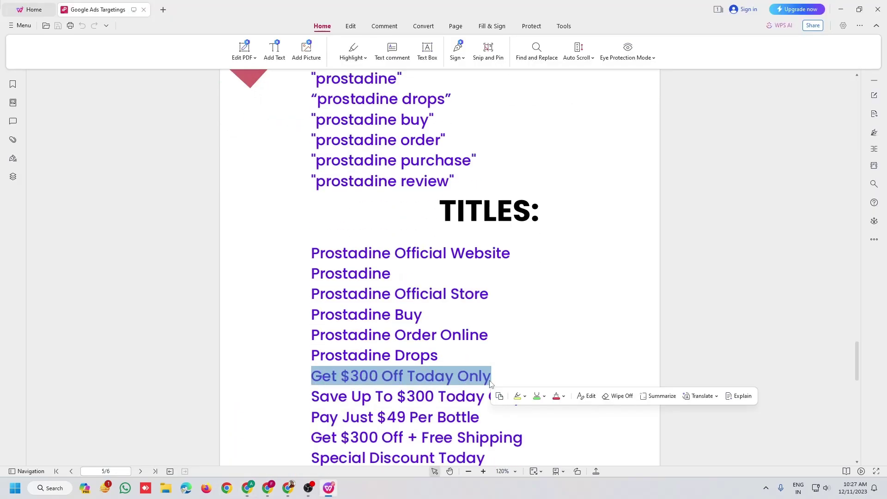
key("ctrl+c")
left_click(248, 489)
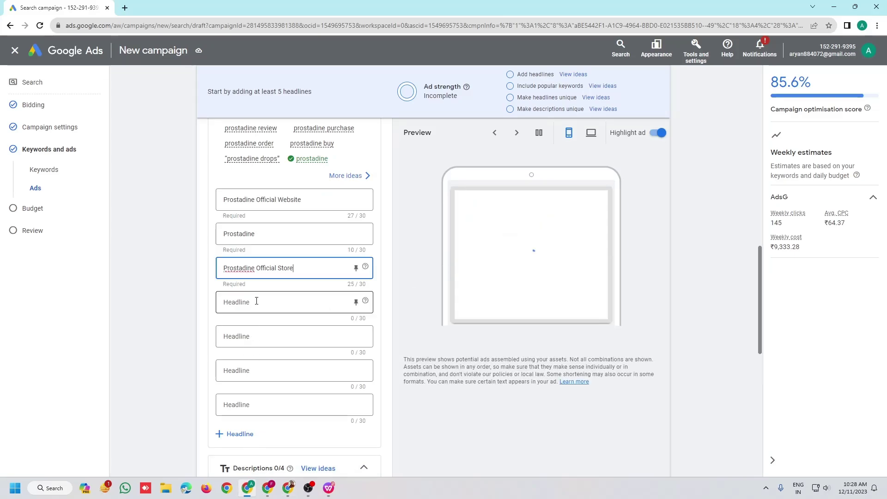
left_click(277, 303)
key("ctrl+v")
Step: Copy the title Save Up To $300 Today Only from the targeting PDF into the ad's fifth headline
left_click(333, 489)
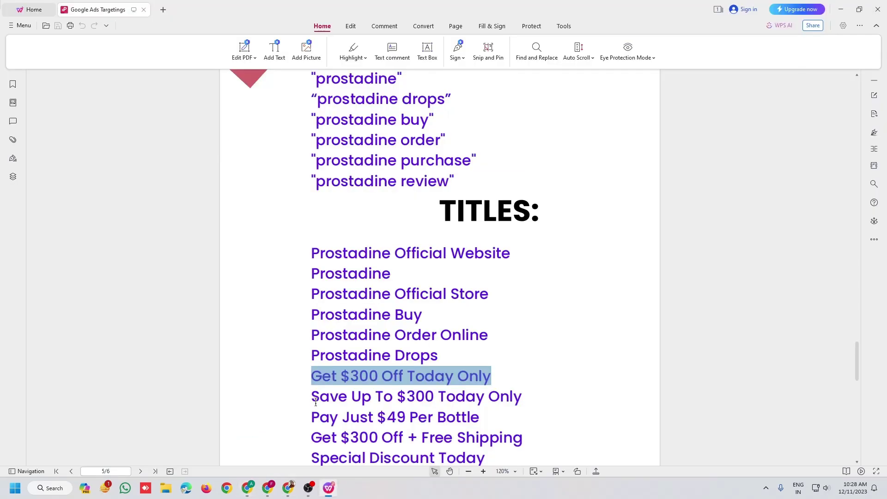
left_click_drag(316, 402, 523, 399)
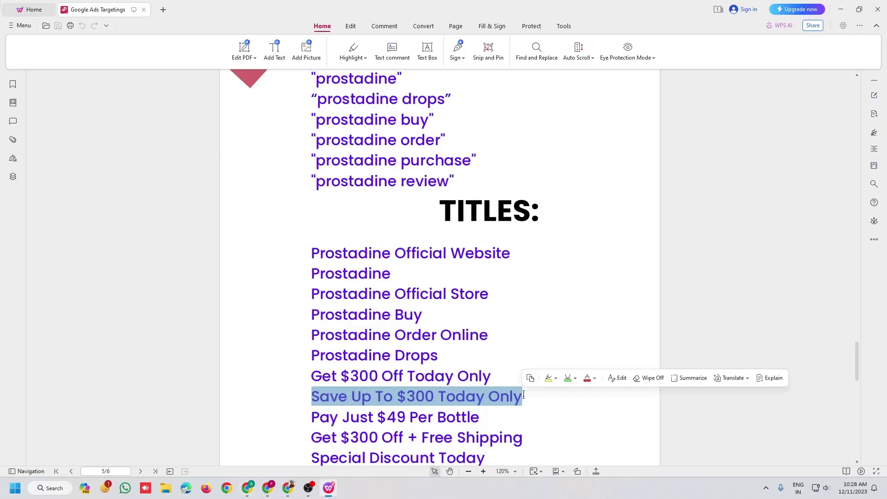
key("ctrl+c")
left_click(248, 489)
left_click(278, 337)
key("ctrl+v")
Step: Copy the title Pay Just $49 Per Bottle from the targeting PDF into the ad's sixth headline
left_click(329, 489)
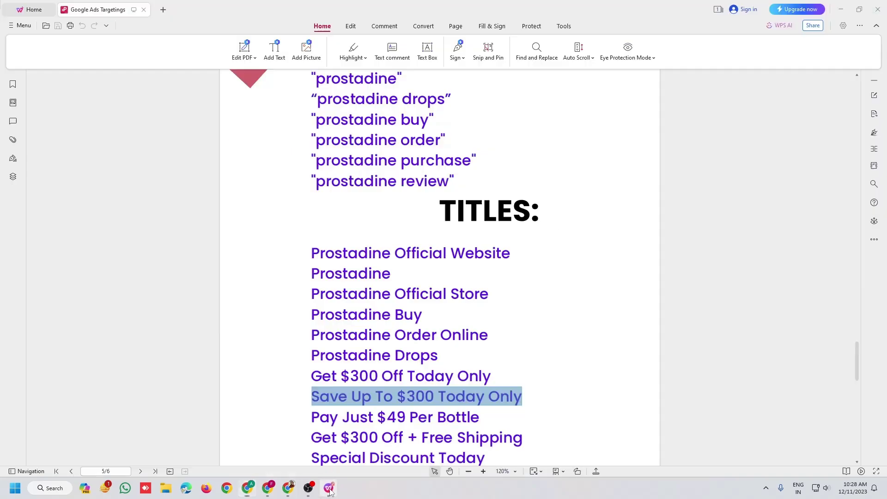
left_click_drag(313, 419, 480, 419)
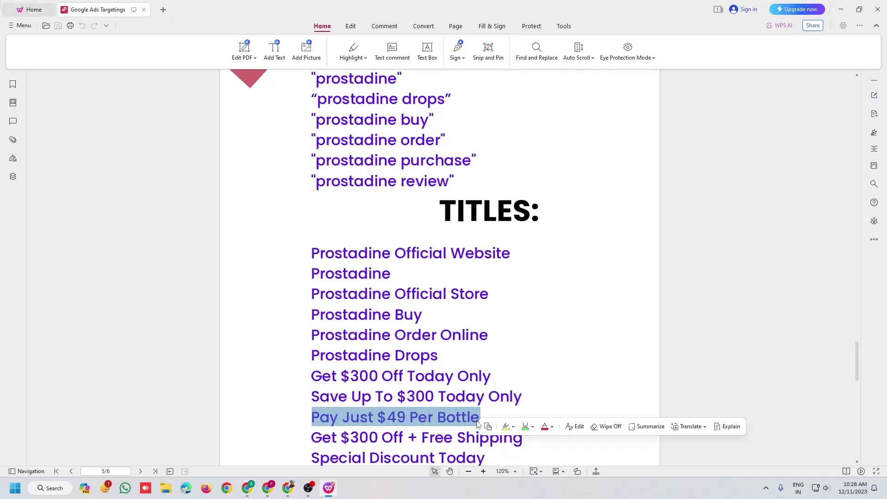
key("ctrl+c")
left_click(253, 489)
left_click(279, 370)
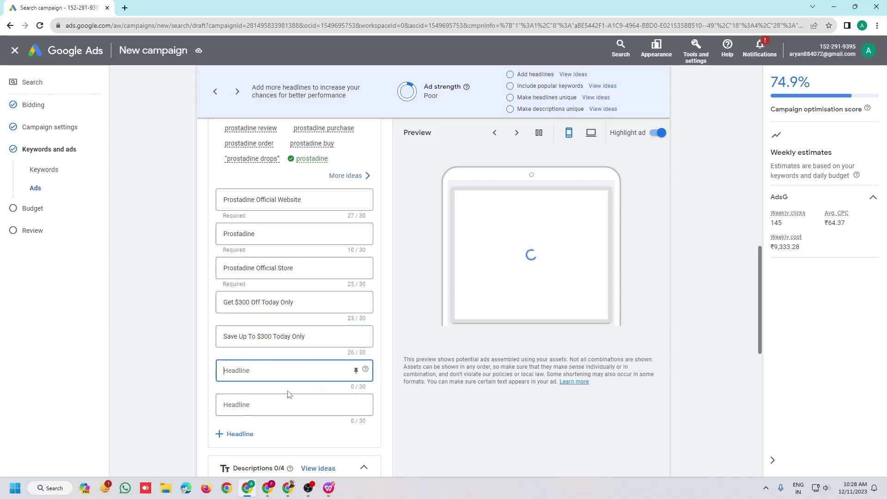
key("ctrl+v")
Step: Copy the title Buy Now from the targeting PDF into the ad's seventh headline
key("alt+Tab")
scroll(384, 425, "down", 3)
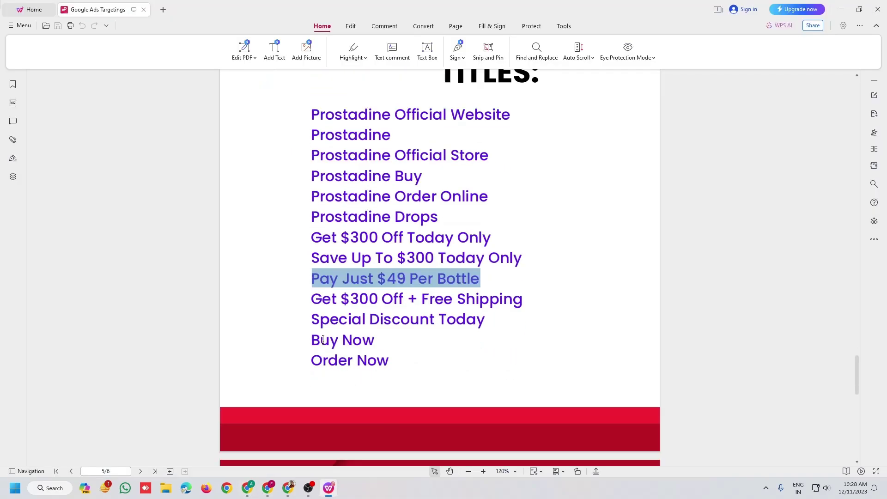
left_click_drag(313, 340, 391, 345)
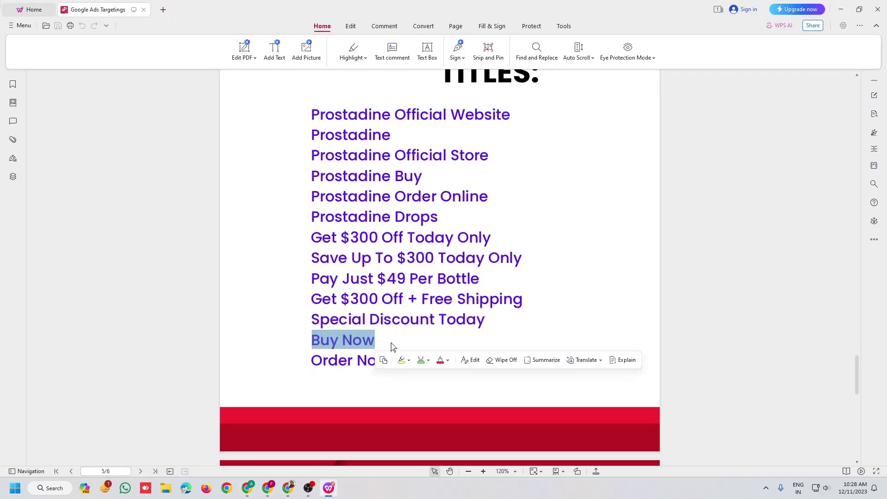
left_click(252, 487)
left_click(254, 410)
key("ctrl+v")
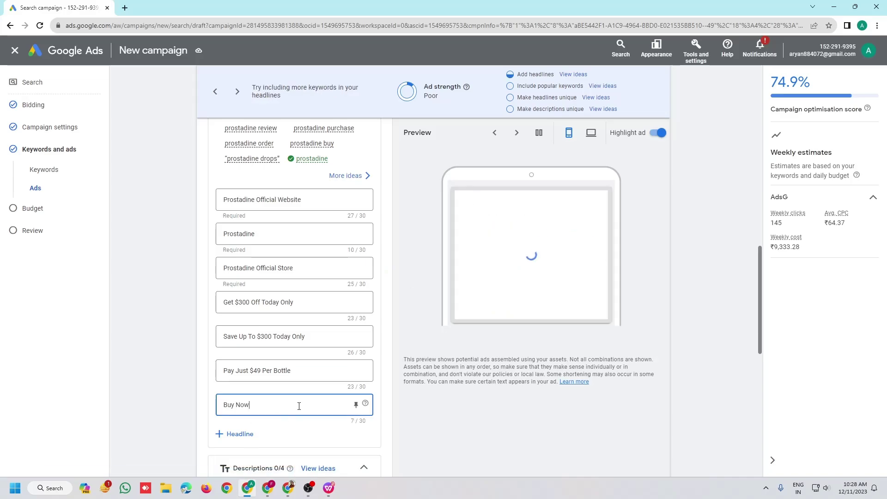
Step: Pin the headlines Prostadine Official Website, Prostadine and Prostadine Official Store to position 1, and Buy Now to position 3
left_click(358, 202)
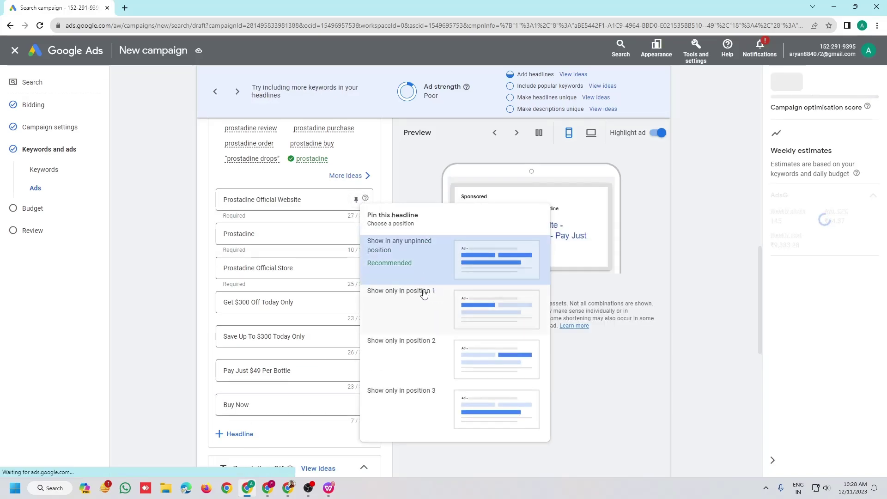
left_click(422, 290)
left_click(356, 234)
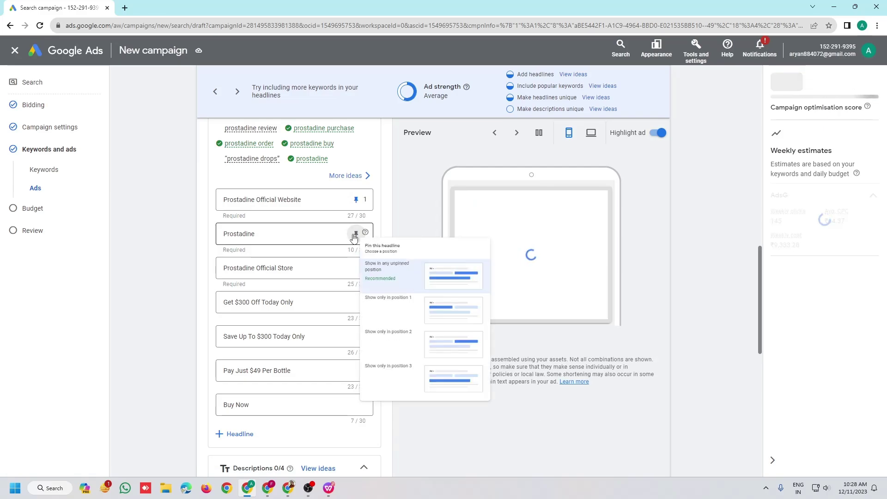
left_click(422, 354)
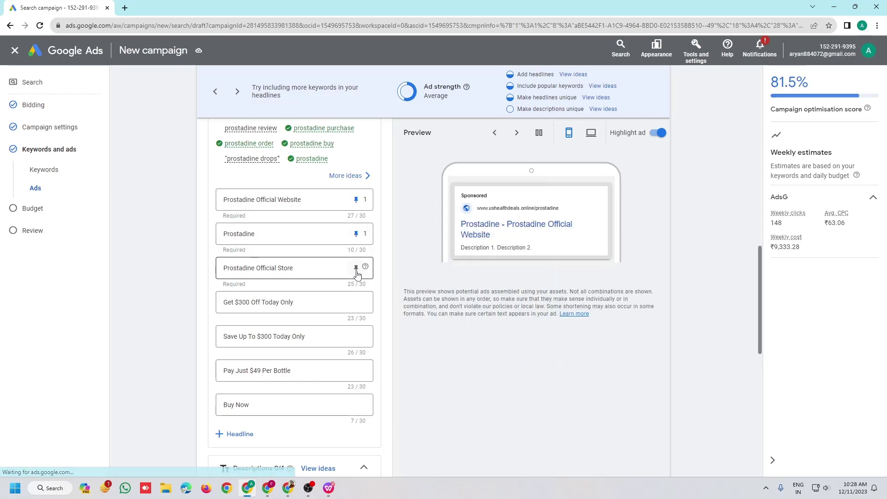
left_click(356, 268)
left_click(422, 122)
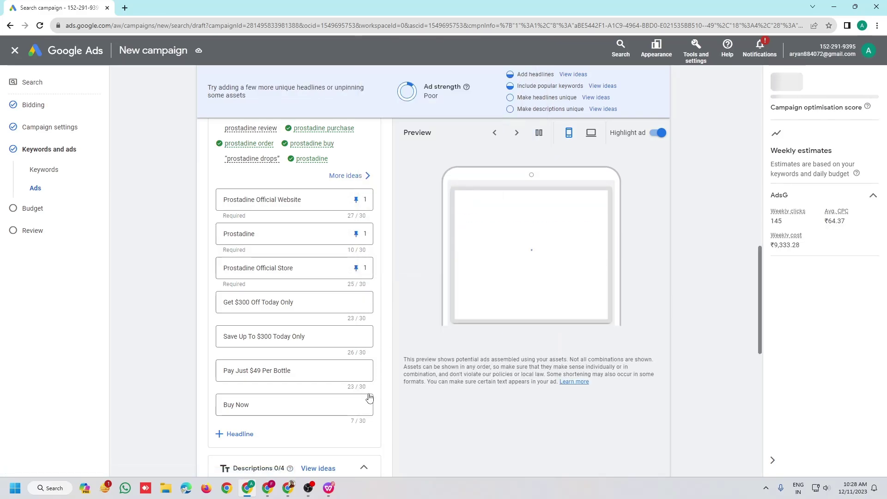
left_click(356, 405)
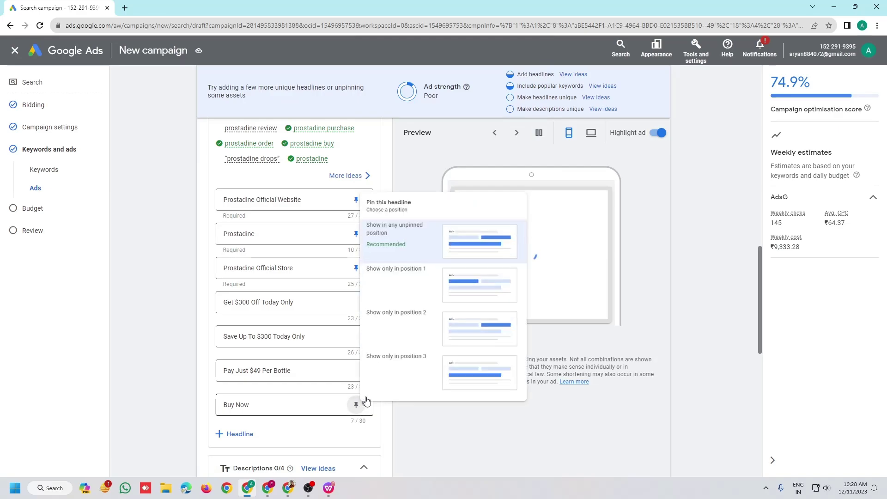
left_click(402, 365)
Step: Copy "Buy Prostadine From the Official Website & Save $300 + 60-Day Money-Back Guarantee." from the targeting PDF into the ad's first description
scroll(329, 340, "down", 4)
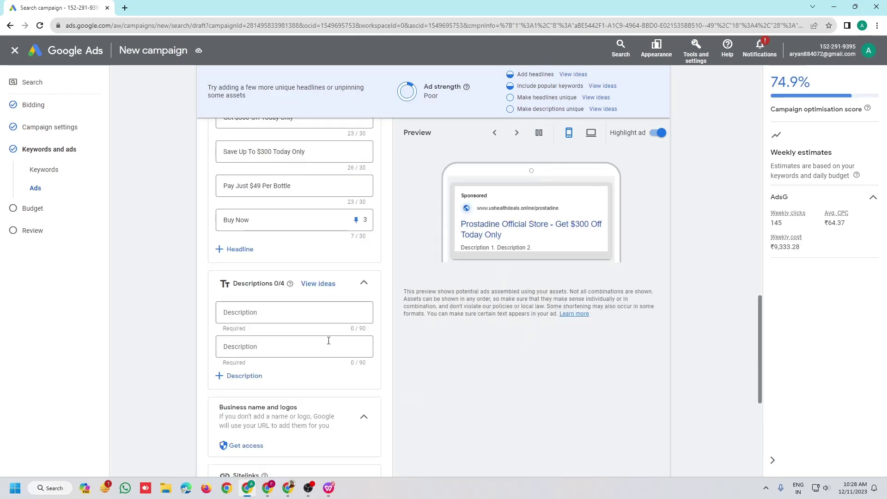
scroll(329, 340, "down", 2)
key("alt+Tab")
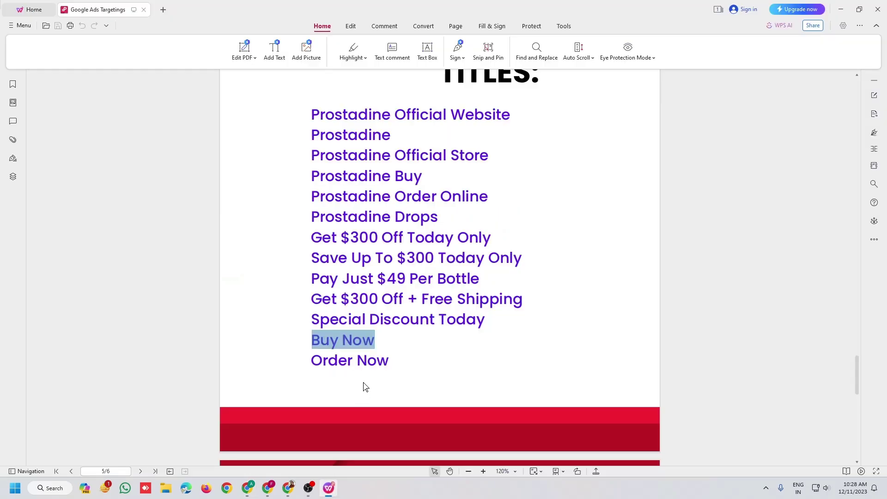
scroll(376, 361, "down", 7)
left_click_drag(312, 262, 396, 312)
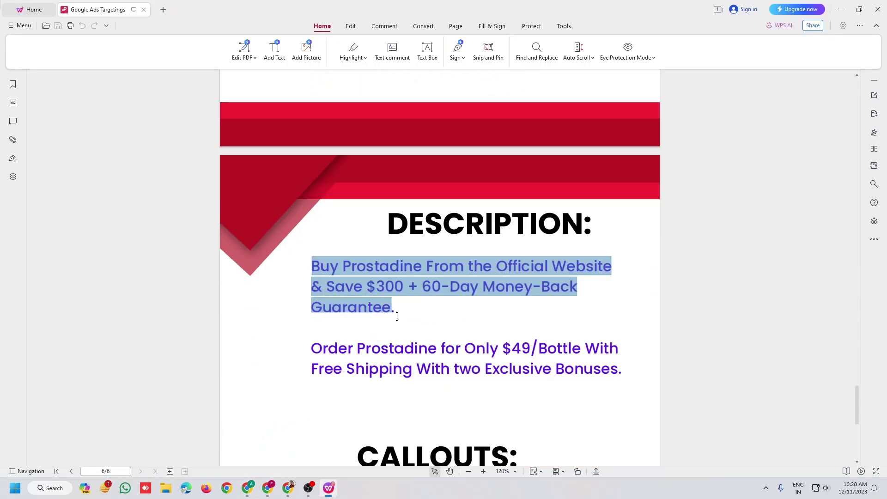
left_click(250, 492)
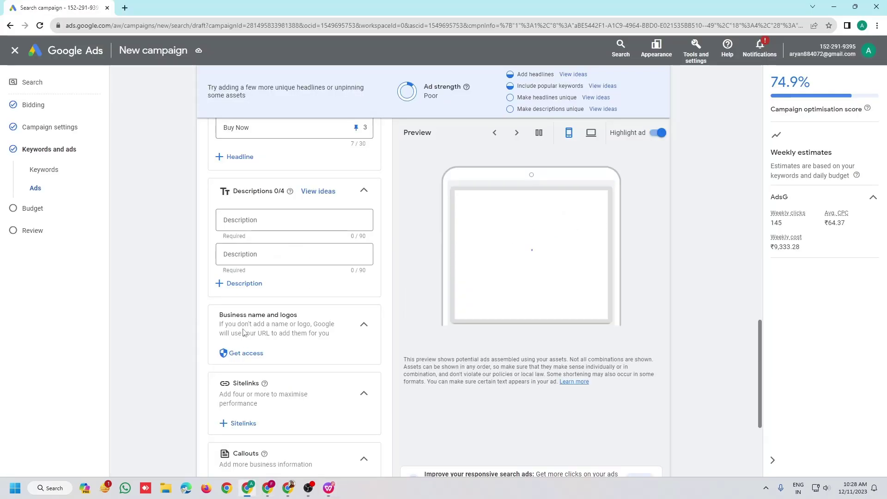
left_click(271, 224)
key("ctrl+v")
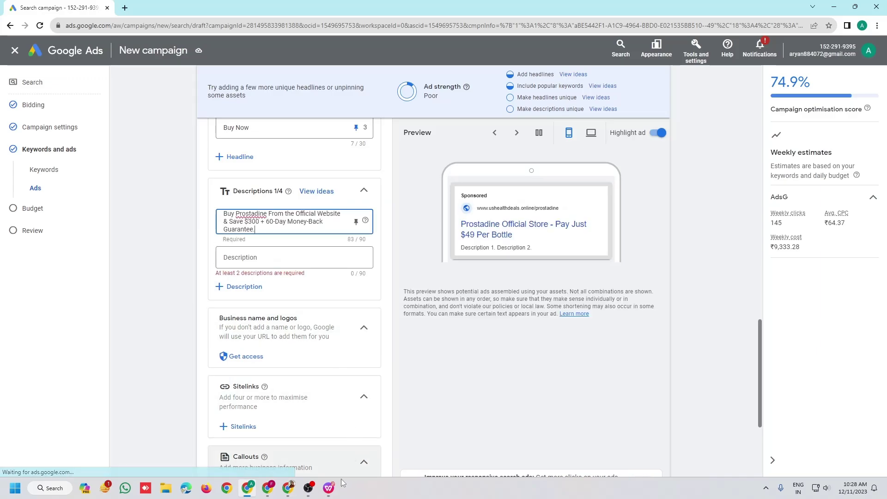
Step: Copy "Order Prostadine for Only $49/Bottle With Free Shipping With two Exclusive Bonuses." from the targeting PDF into the ad's second description
key("alt+Tab")
left_click_drag(312, 348, 634, 379)
left_click(250, 493)
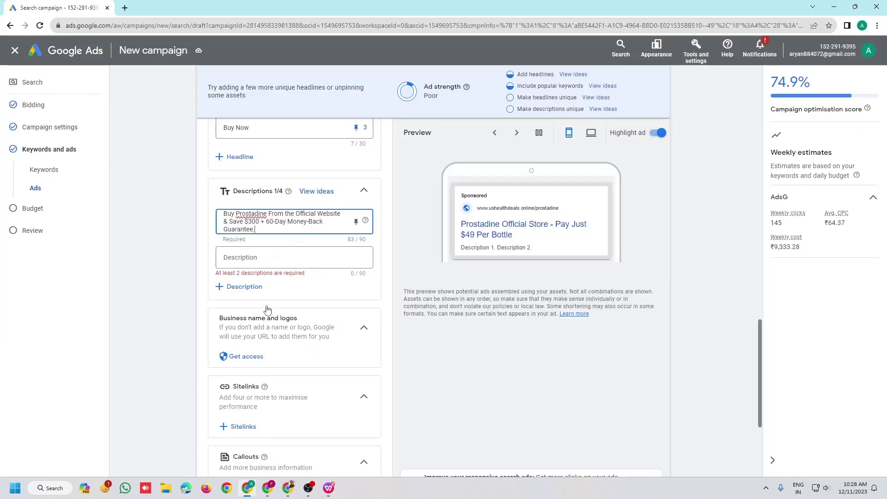
left_click(243, 229)
key("ctrl+v")
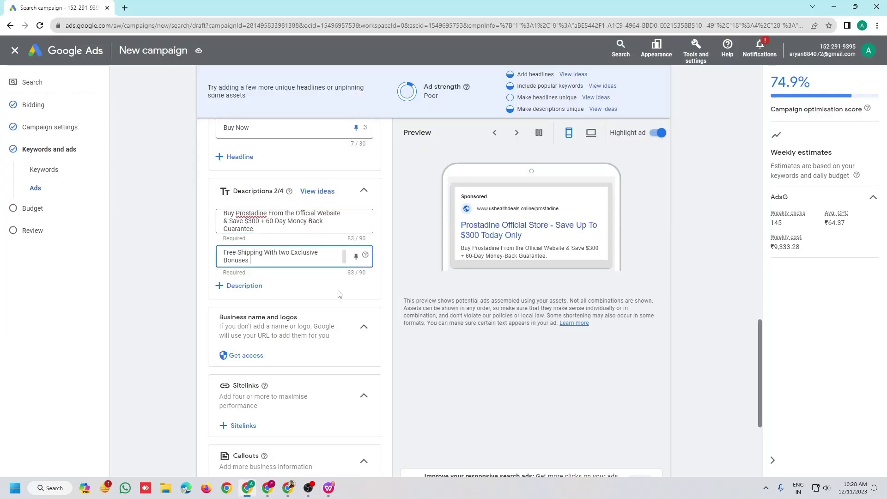
left_click(322, 295)
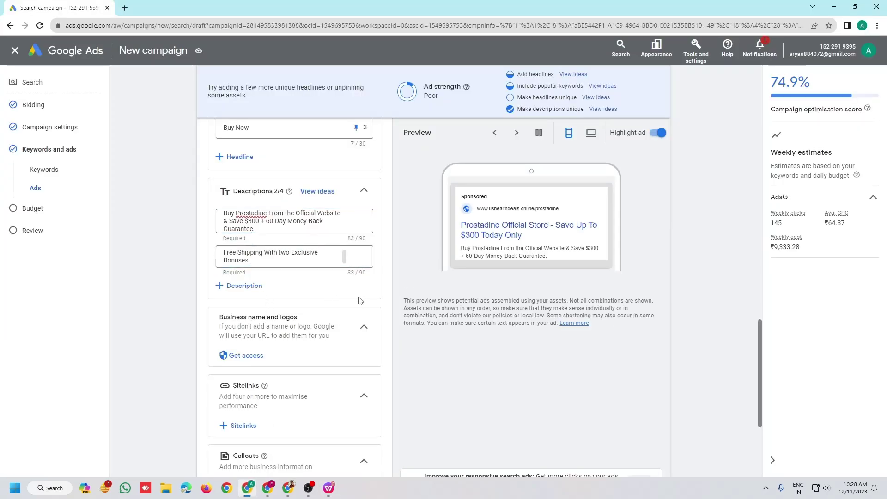
Step: Start adding campaign-level callouts and copy 100% Natural Ingredients from the targeting PDF into the first callout text
scroll(346, 307, "down", 4)
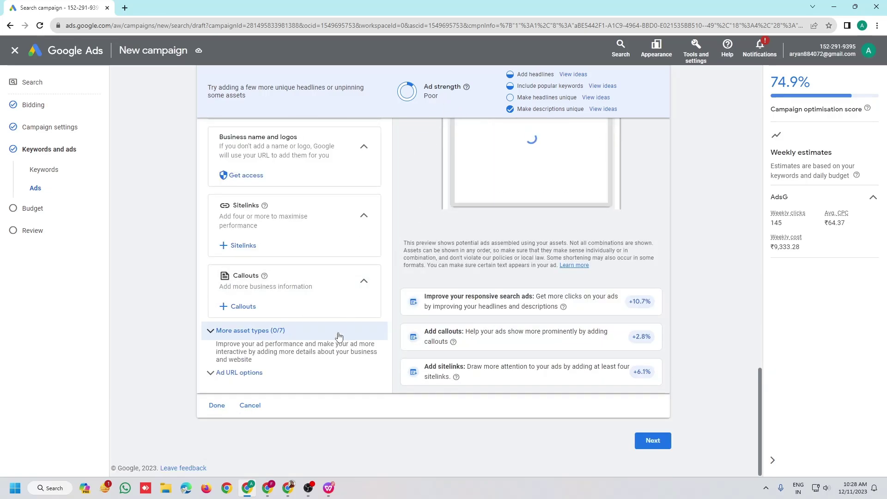
left_click(241, 307)
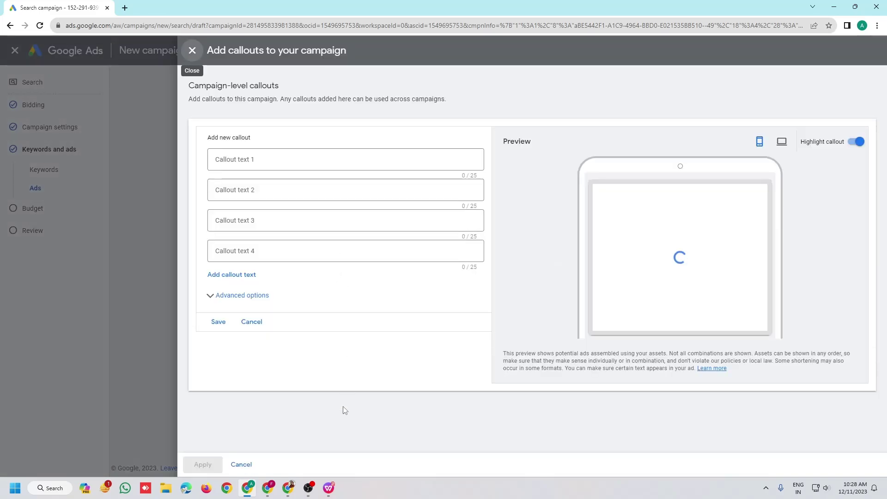
left_click(325, 491)
scroll(399, 385, "down", 5)
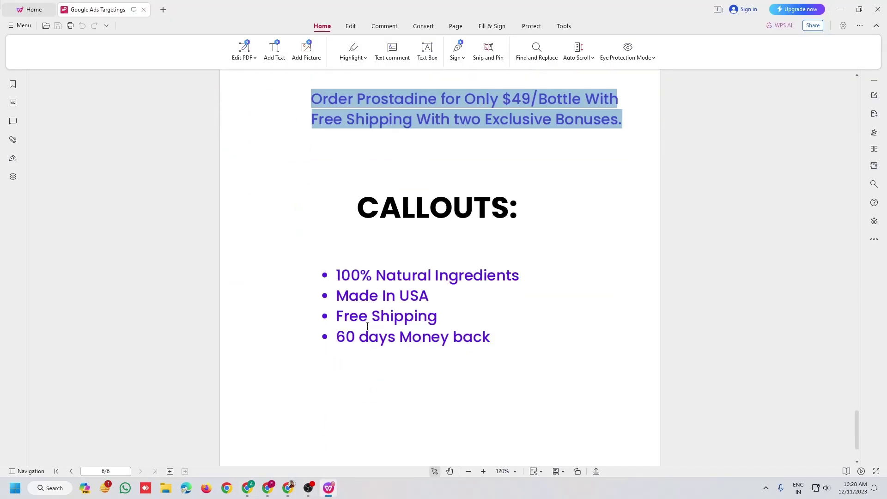
left_click_drag(338, 275, 558, 275)
key("ctrl+c")
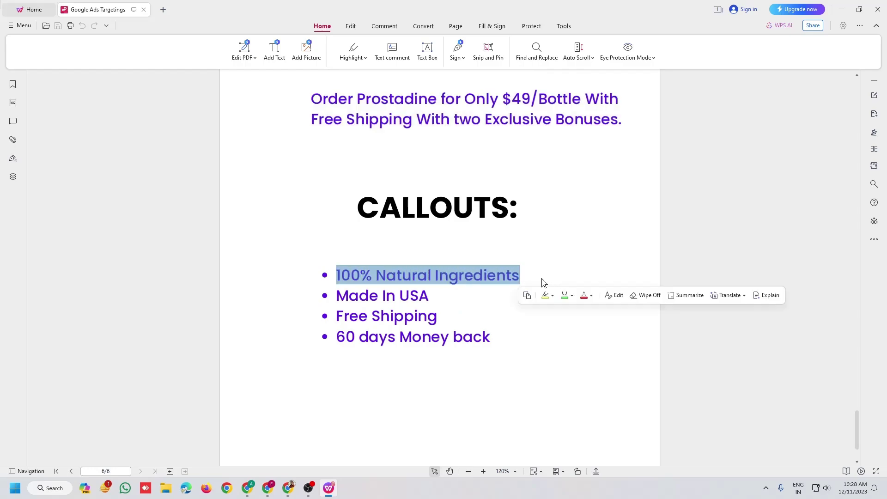
left_click(248, 488)
left_click(263, 163)
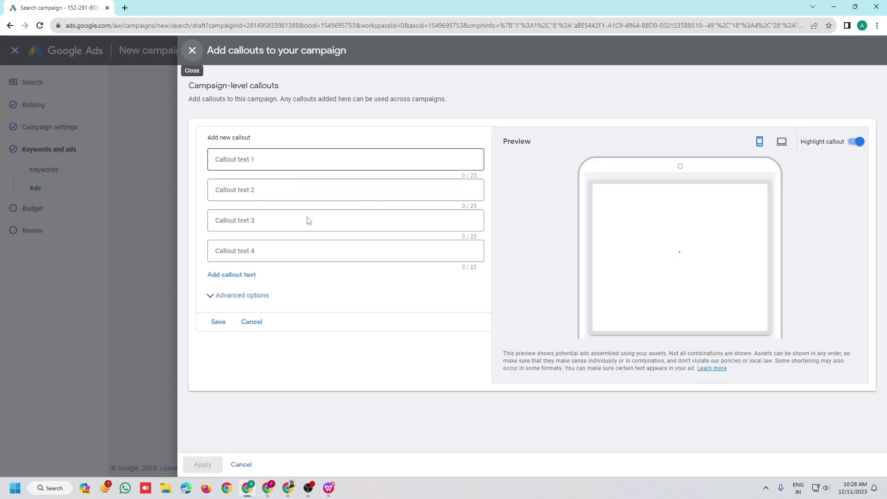
key("ctrl+v")
Step: Copy the callout Made In USA from the targeting PDF into the second callout text
left_click(328, 489)
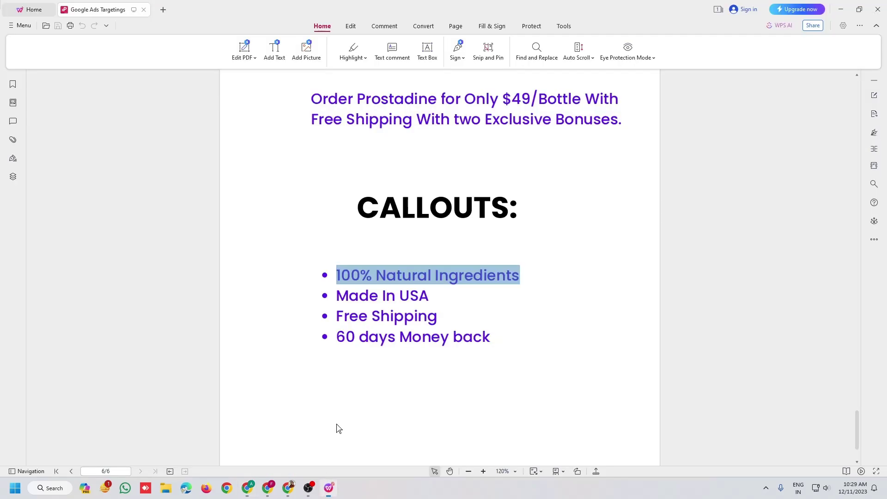
left_click_drag(343, 297, 443, 301)
key("ctrl+c")
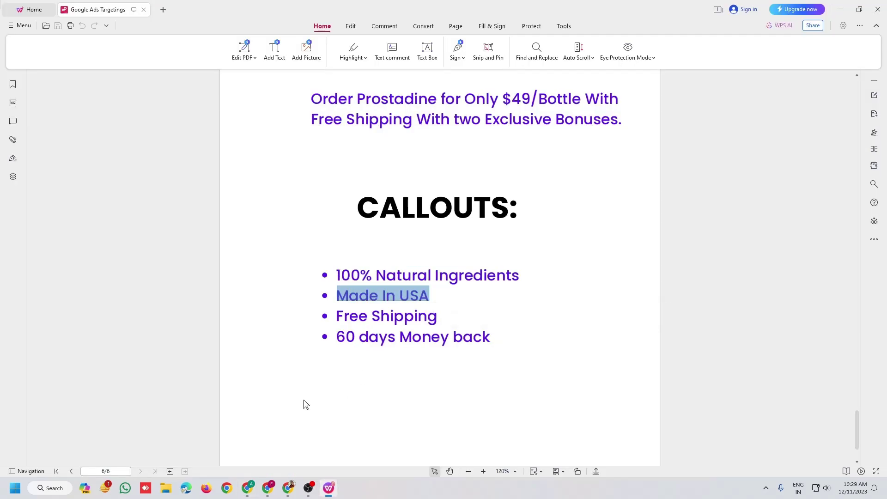
left_click(255, 486)
left_click(278, 194)
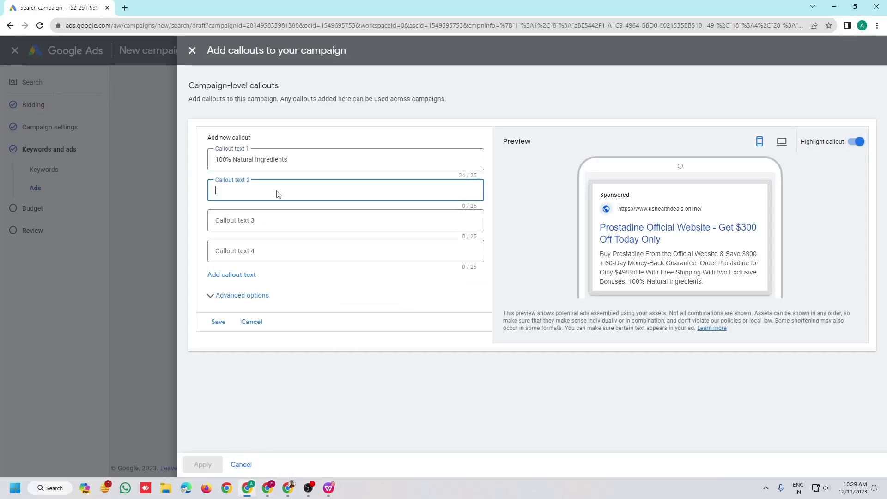
key("ctrl+v")
Step: Copy the callout Free Shipping from the targeting PDF into the third callout text
left_click(329, 488)
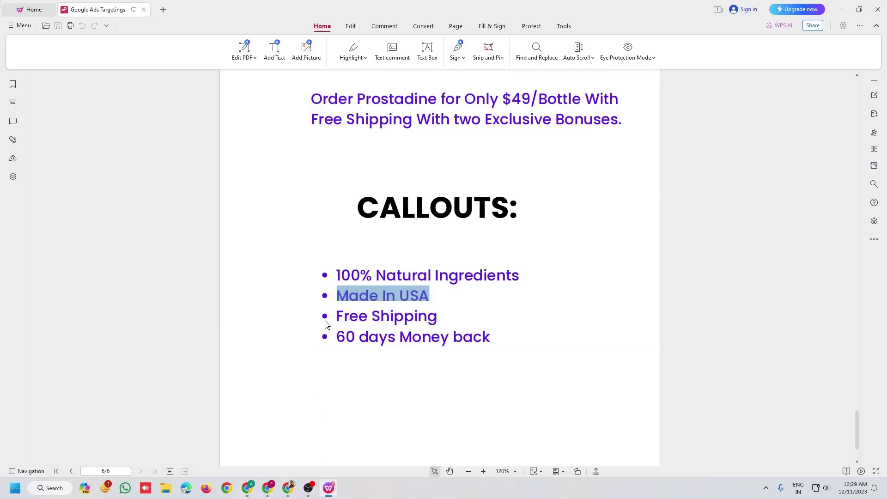
left_click_drag(339, 312, 439, 318)
key("ctrl+c")
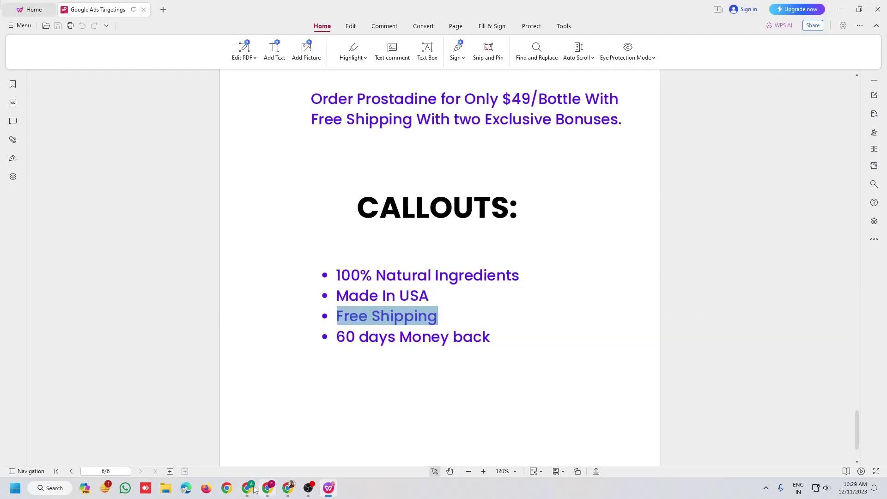
left_click(254, 489)
left_click(272, 220)
key("ctrl+v")
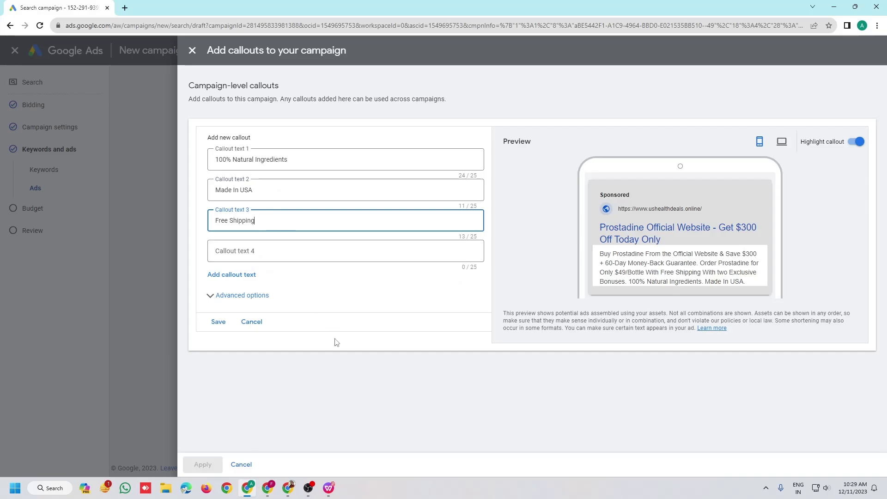
Step: Copy 60 days Money back from the targeting PDF into the fourth callout text, then save and apply the callouts to the campaign
left_click(325, 494)
left_click_drag(338, 336, 511, 343)
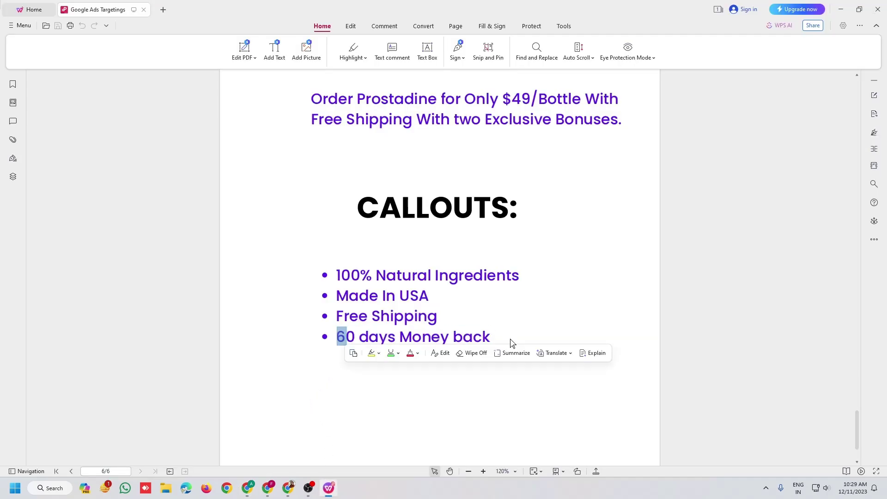
triple_click(499, 344)
key("ctrl+c")
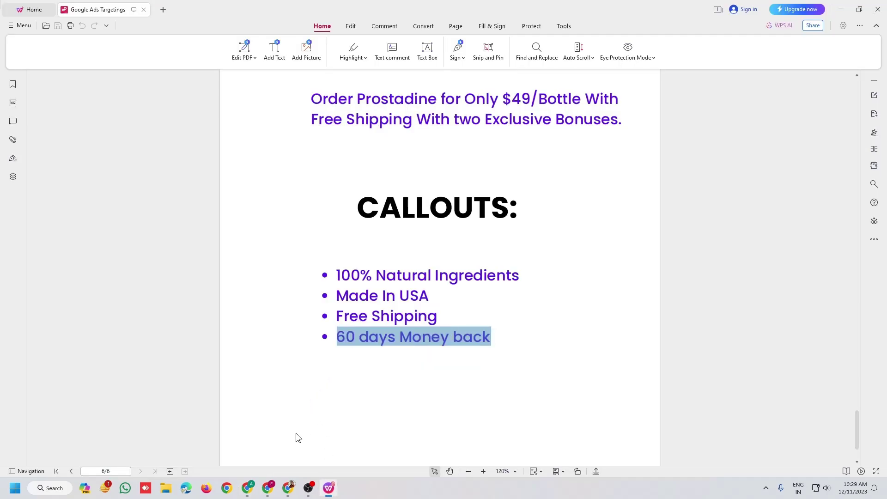
left_click(247, 491)
left_click(254, 251)
key("ctrl+v")
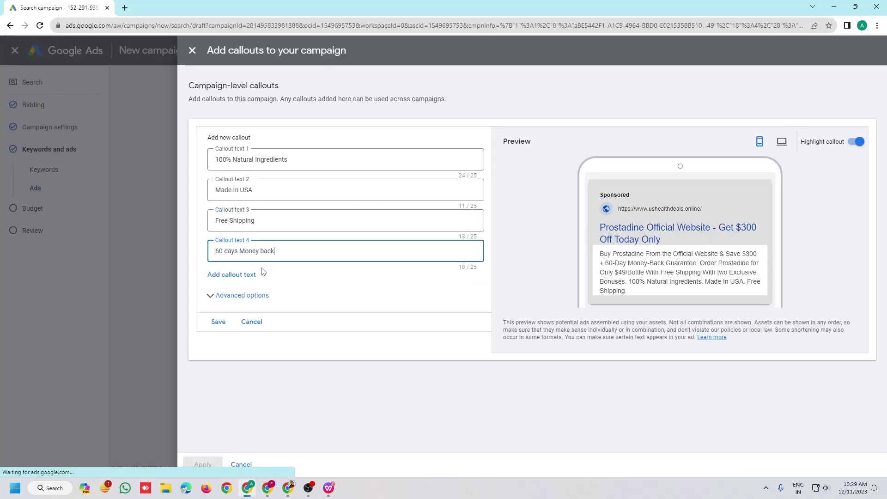
left_click(218, 322)
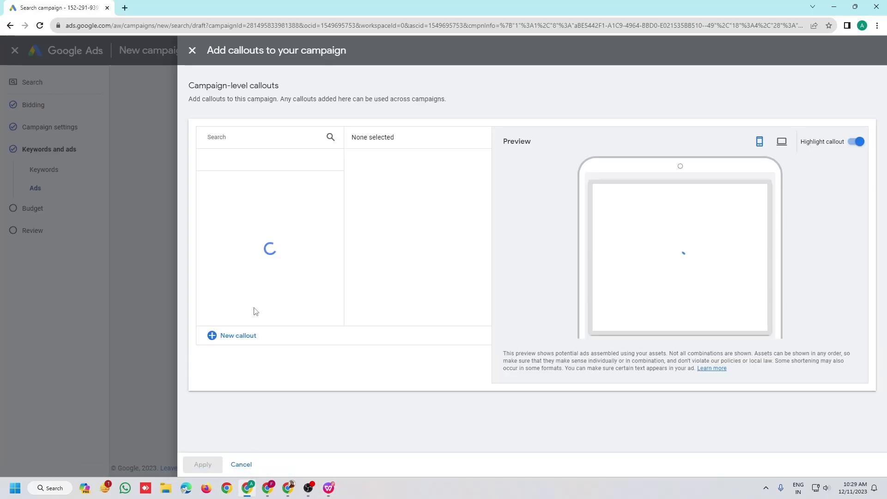
left_click(206, 462)
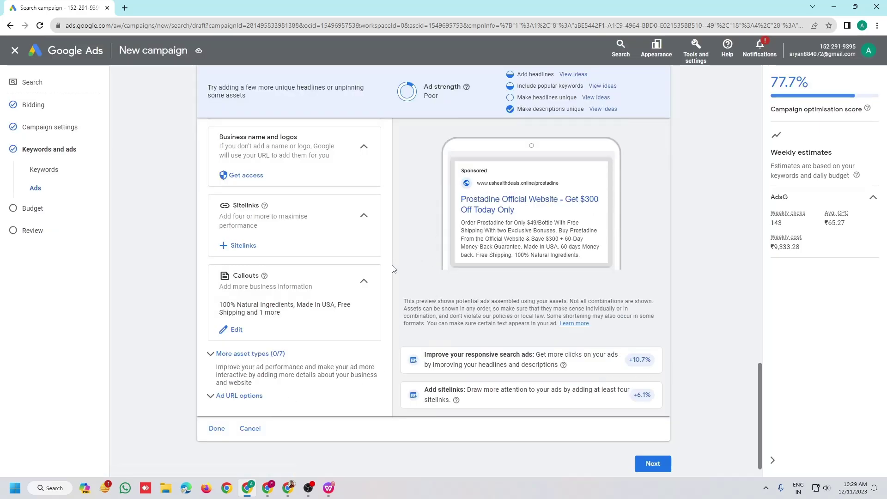
Step: Unpin the headlines Prostadine Official Website and Prostadine Official Store so they show in any unpinned position
scroll(393, 259, "up", 7)
scroll(395, 215, "up", 2)
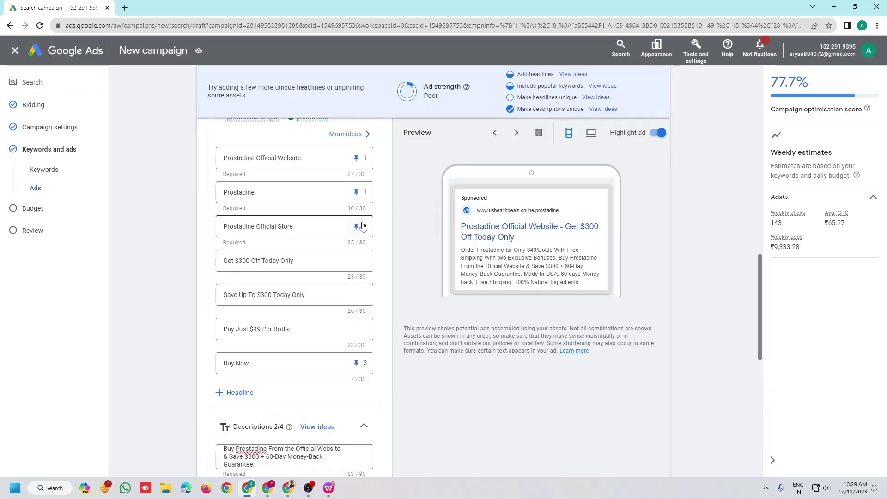
left_click(357, 159)
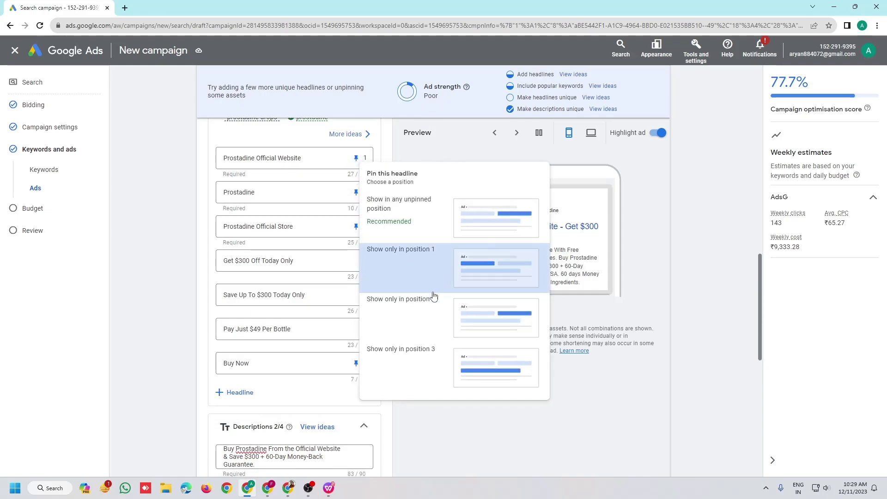
left_click(428, 218)
left_click(356, 192)
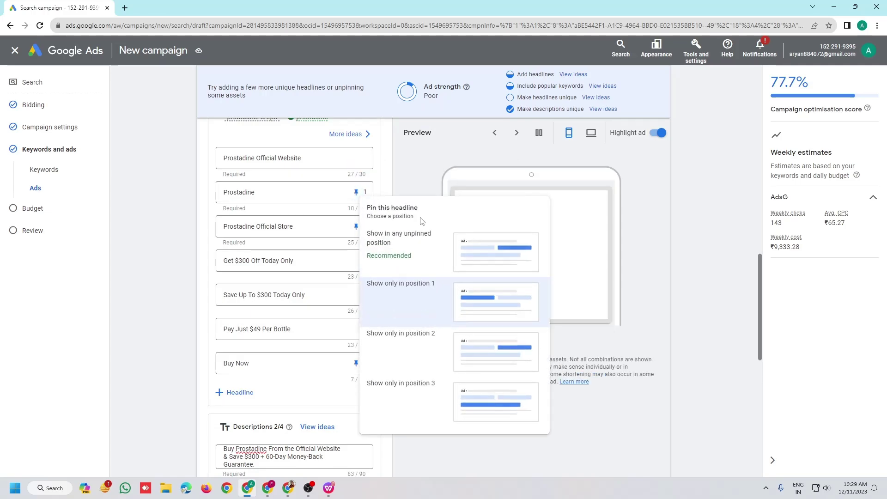
left_click(355, 226)
left_click(426, 295)
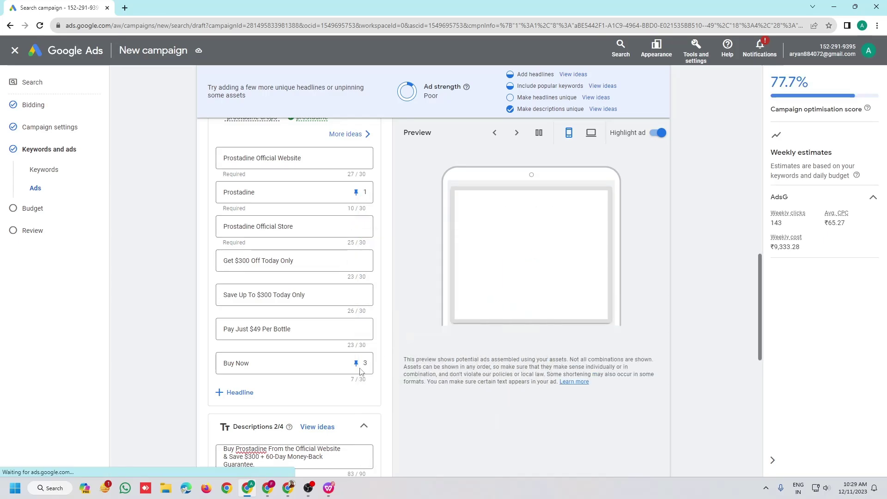
Step: Unpin the headlines Buy Now and Prostadine so they show in any unpinned position
left_click(356, 364)
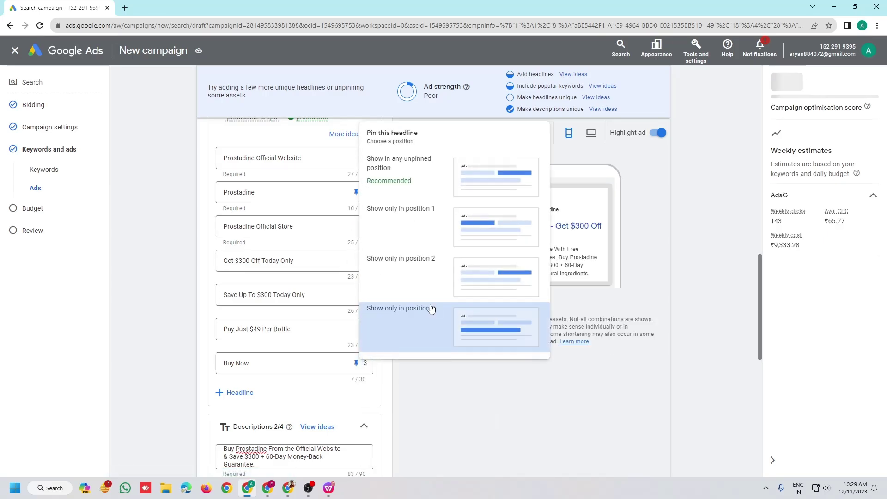
left_click(430, 203)
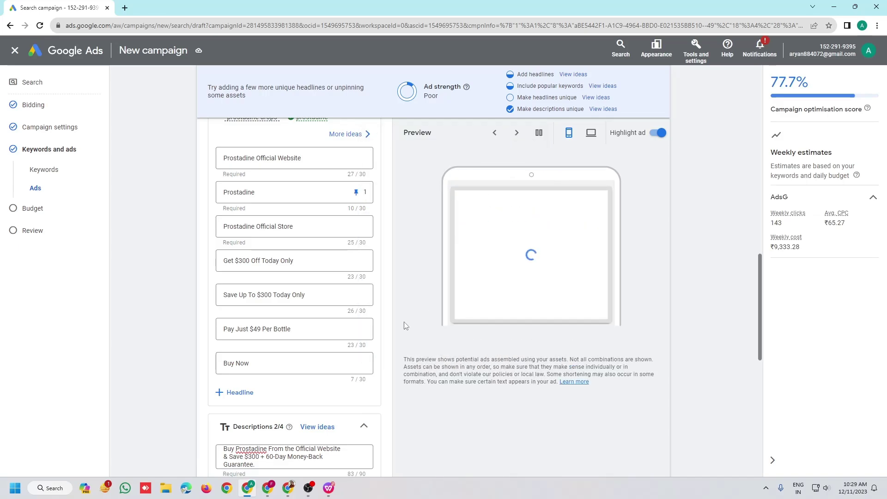
left_click(356, 191)
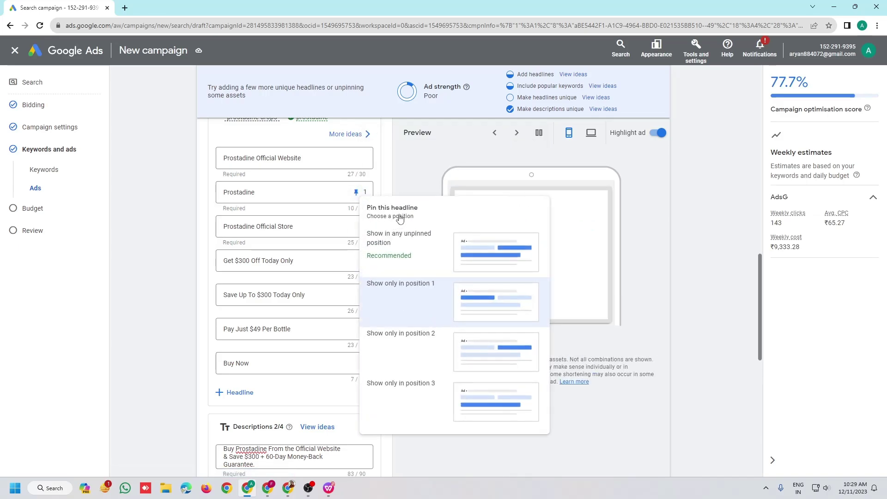
left_click(427, 256)
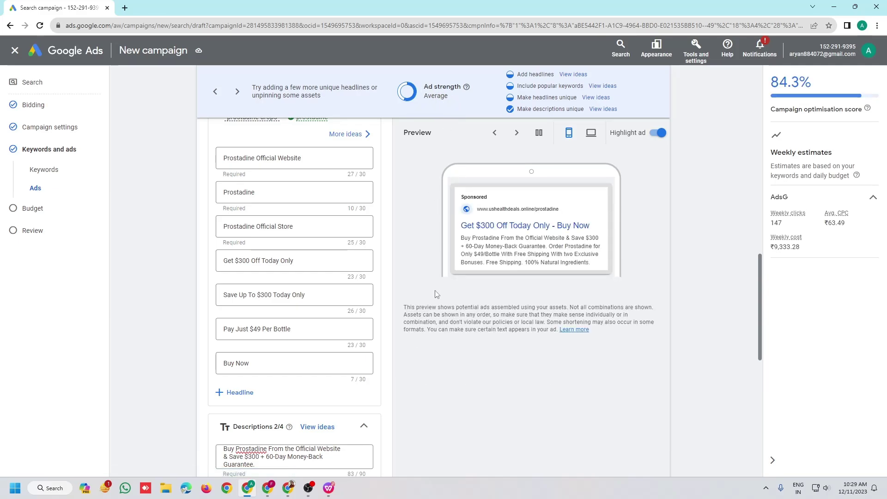
Step: Finish editing the responsive search ad and continue to the campaign's budget settings
scroll(437, 297, "down", 10)
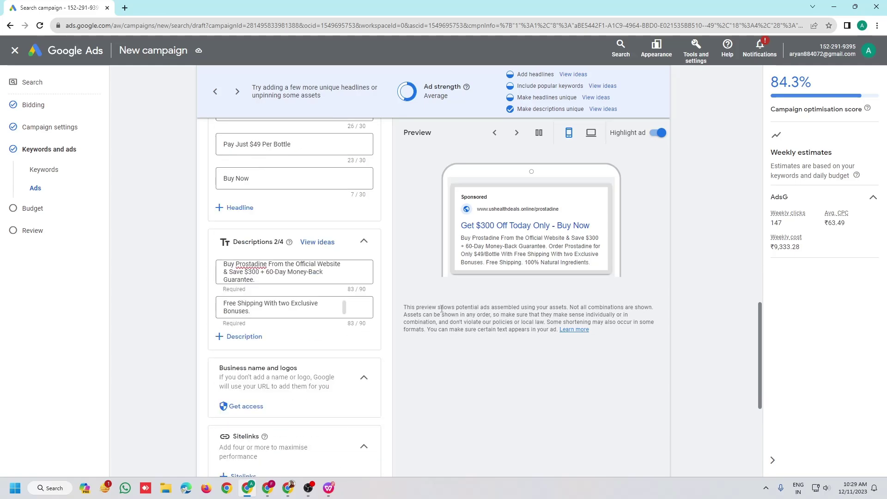
left_click(216, 406)
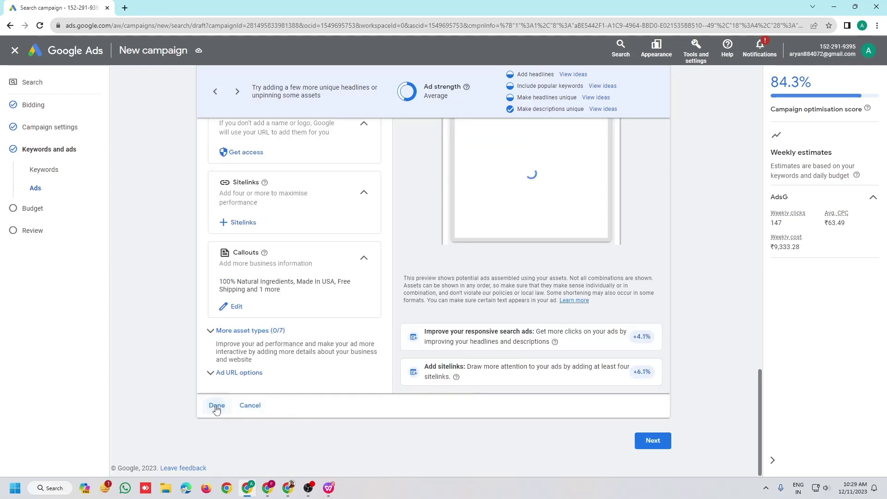
left_click(640, 441)
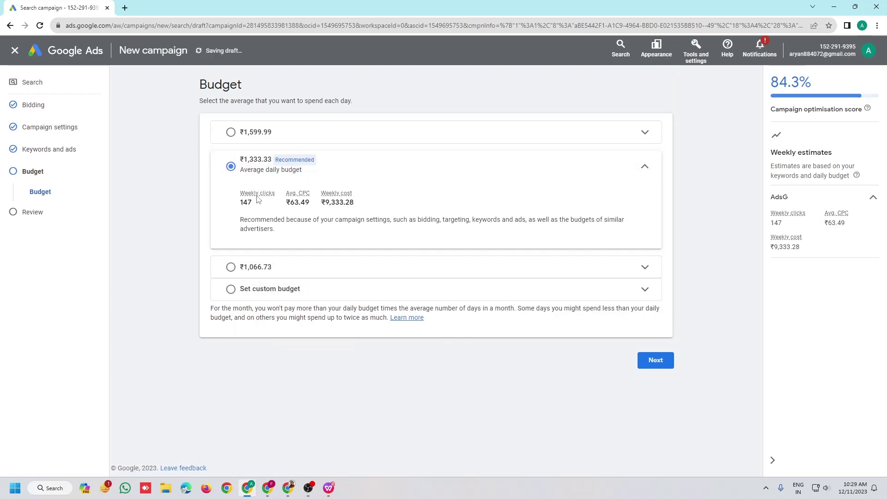
Step: Choose the recommended average daily budget of ₹1,333.33 and continue to the campaign review
left_click(232, 291)
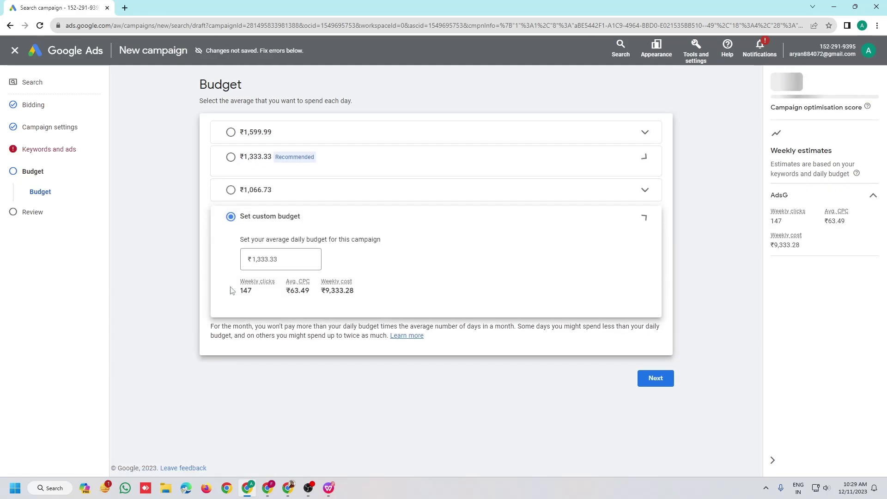
left_click(231, 155)
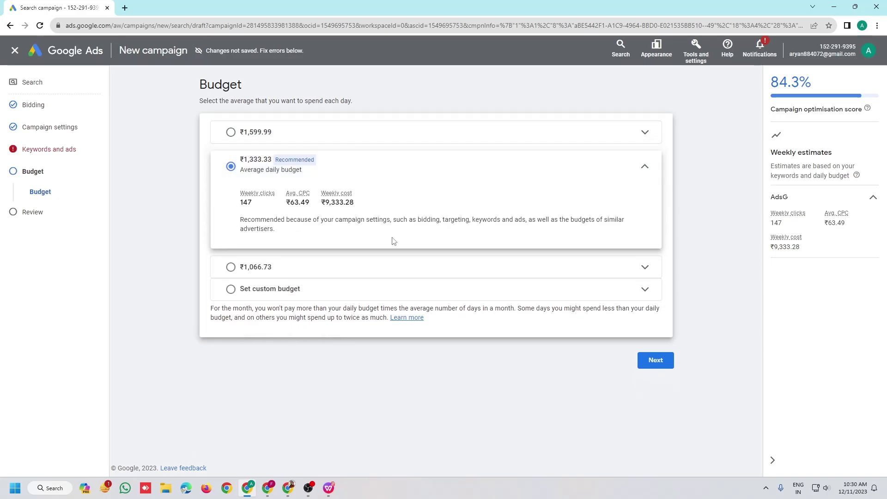
left_click(665, 361)
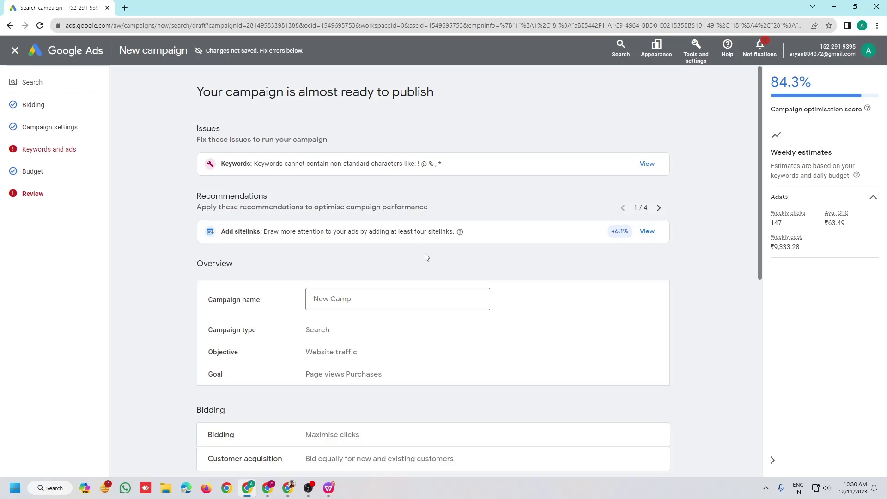
Step: Open the keywords from the campaign review for correction and remove the blank line below "prostadine drops"
scroll(444, 260, "down", 6)
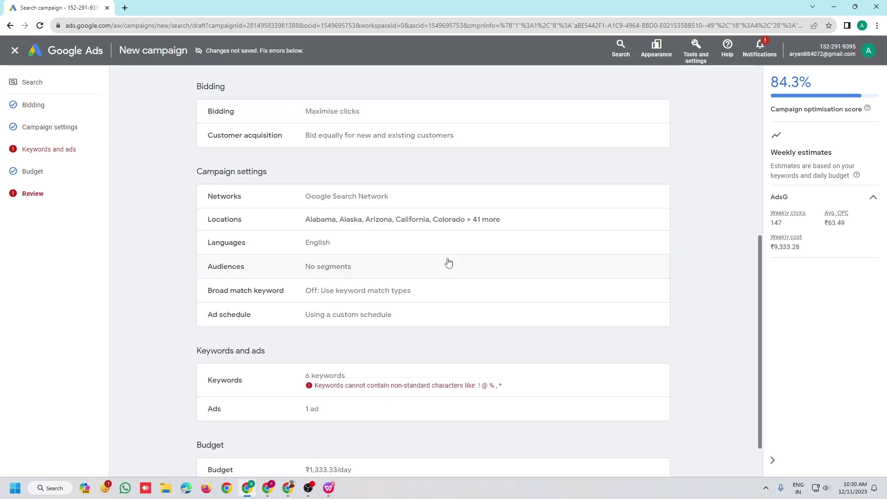
scroll(449, 263, "down", 1)
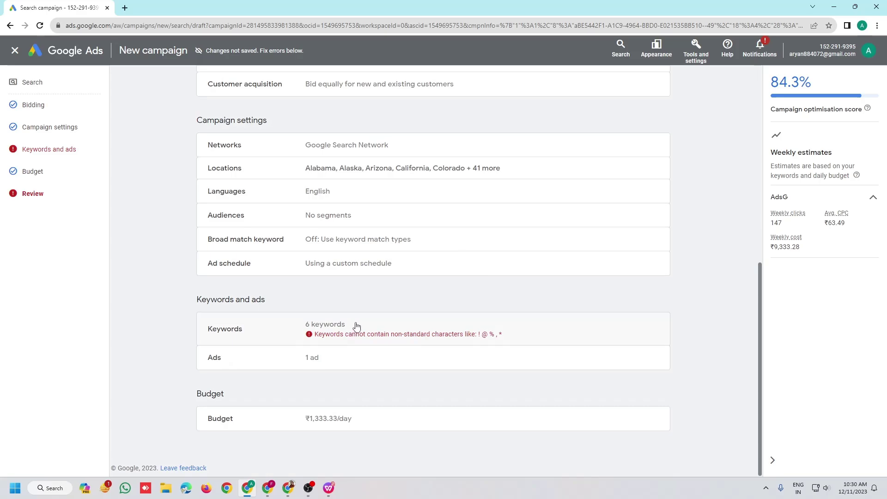
left_click(389, 327)
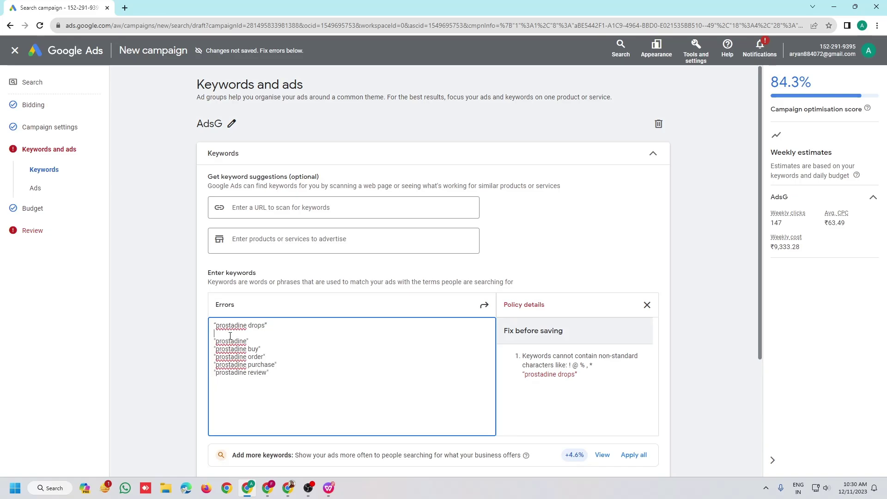
key("BackSpace")
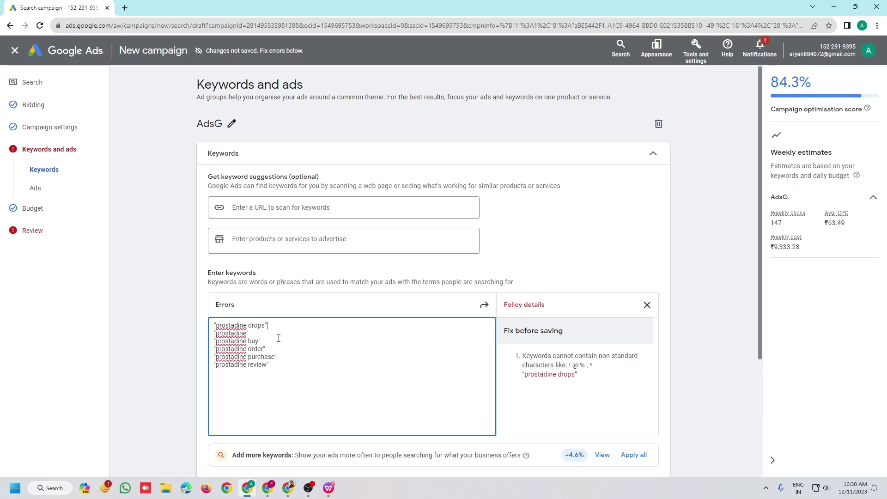
Step: Retype the opening quotation mark of the keyword "prostadine drops" as a standard double quote and recheck the keyword list
left_click(215, 325)
key("BackSpace")
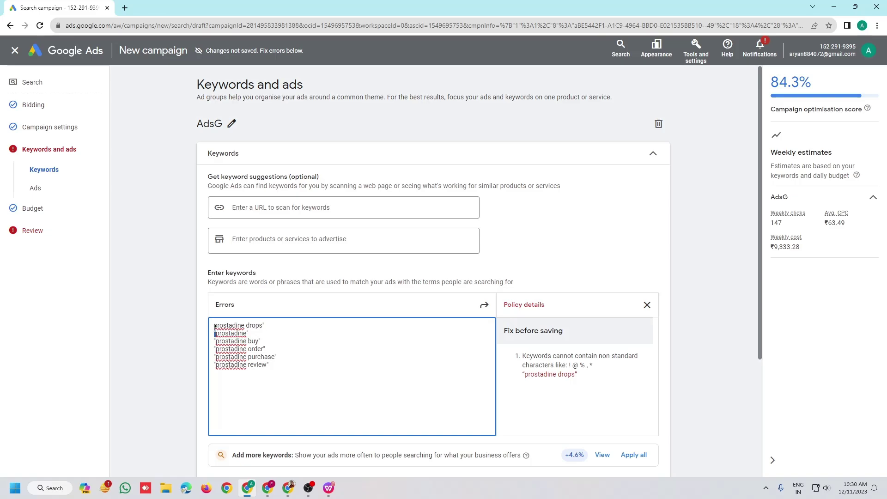
type("\"")
left_click(309, 330)
scroll(601, 407, "down", 2)
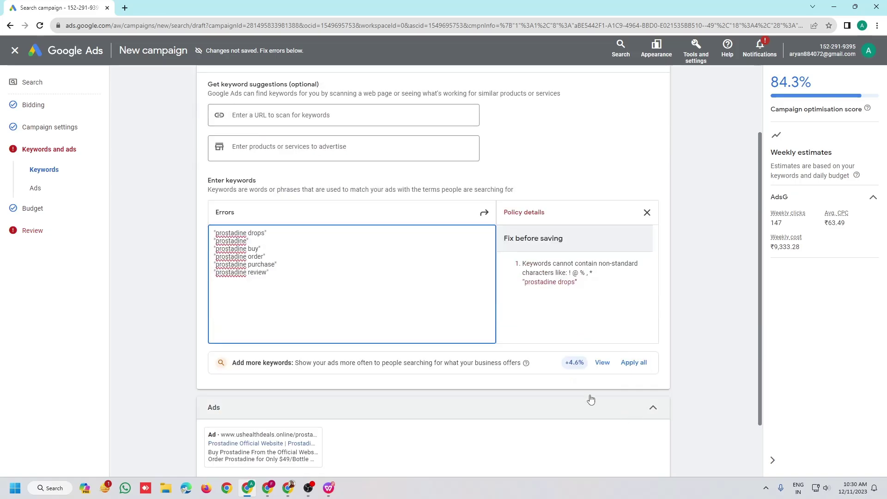
left_click(486, 218)
Step: Continue past the budget settings to the final review, check the campaign summary and publish the campaign
scroll(463, 370, "down", 2)
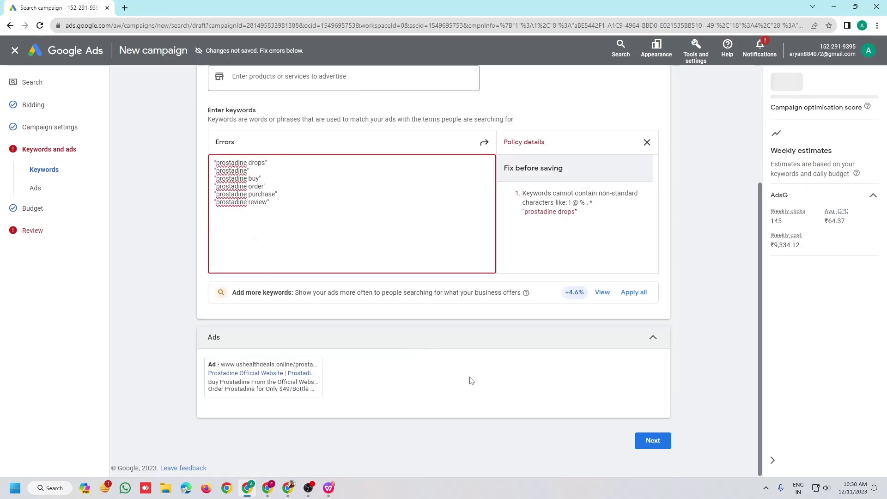
left_click(651, 441)
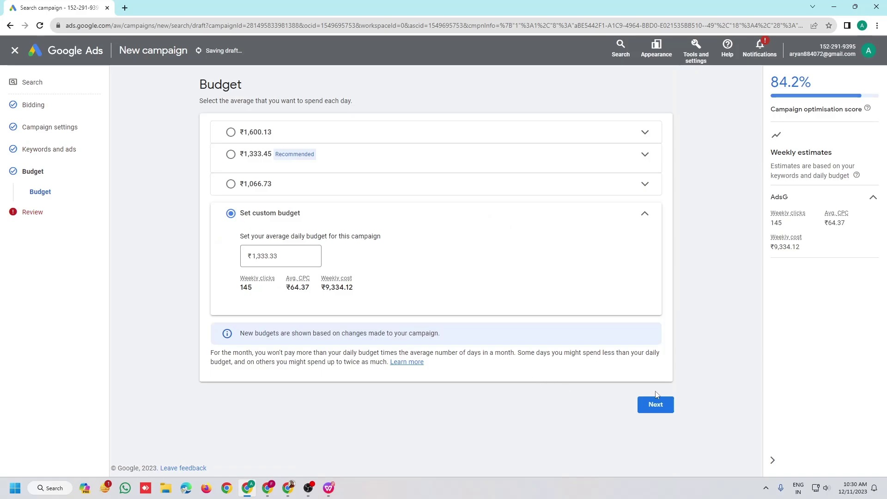
left_click(656, 404)
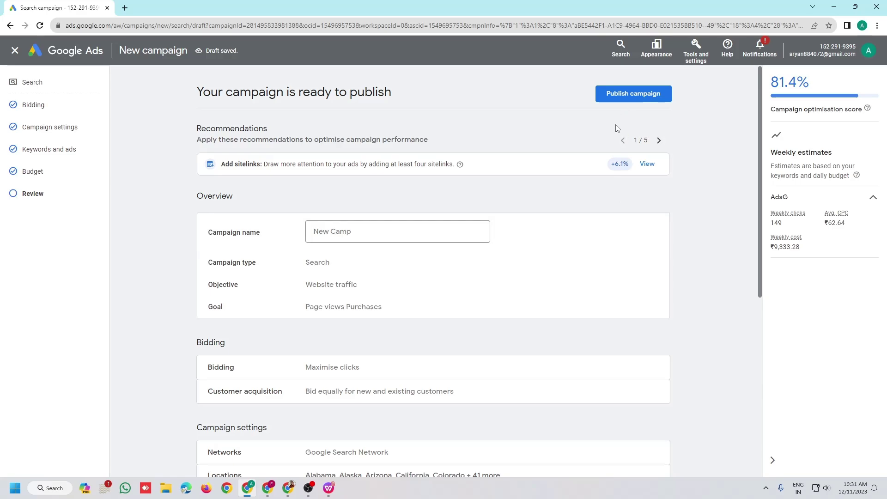
scroll(429, 204, "down", 5)
scroll(529, 203, "up", 4)
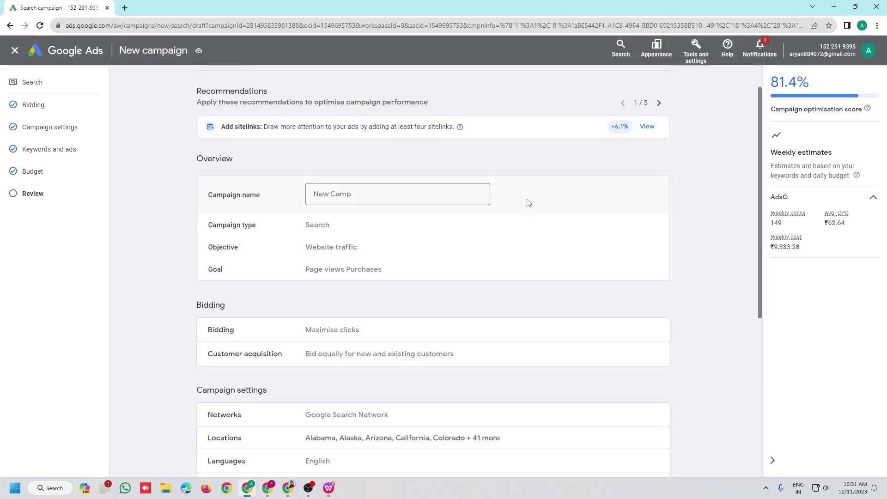
scroll(529, 203, "up", 2)
left_click(621, 96)
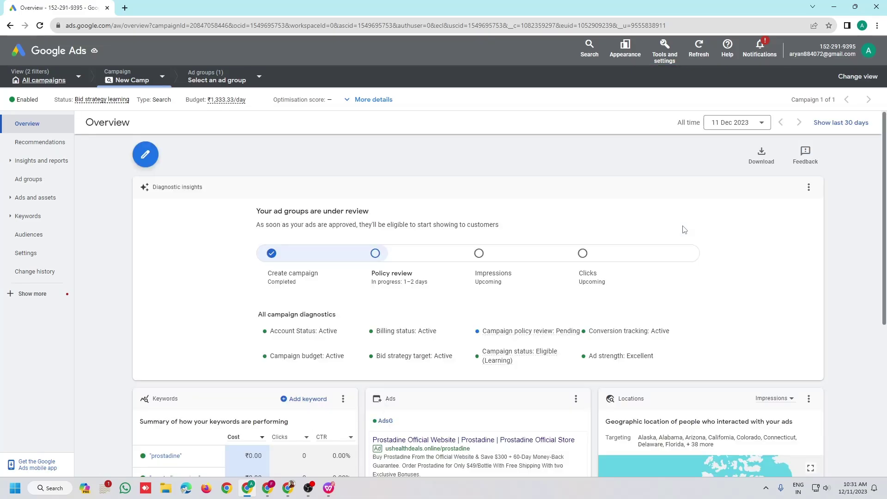
Step: Examine the published campaign's overview, ad groups, ads and search keywords
scroll(694, 234, "down", 4)
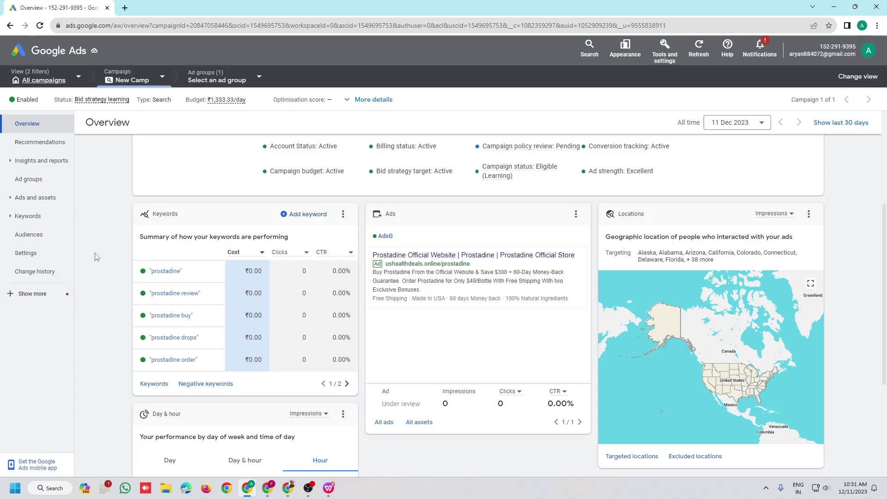
scroll(81, 251, "up", 4)
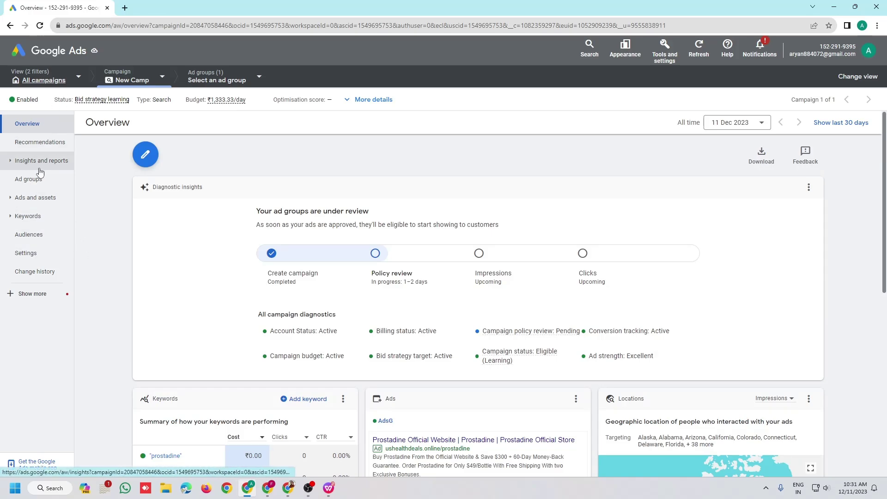
left_click(35, 181)
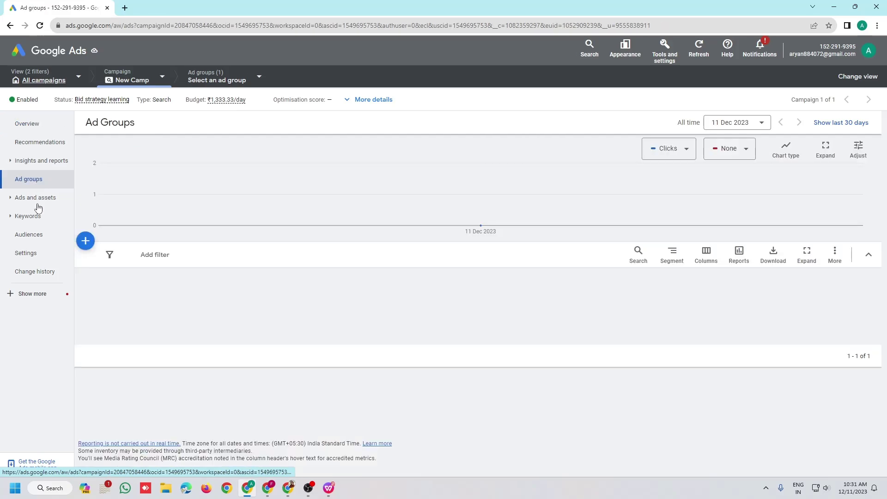
left_click(38, 205)
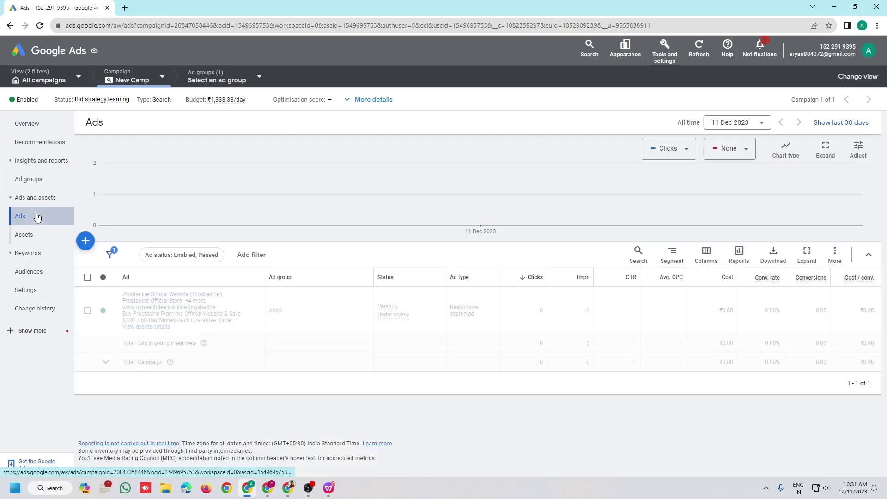
left_click(38, 254)
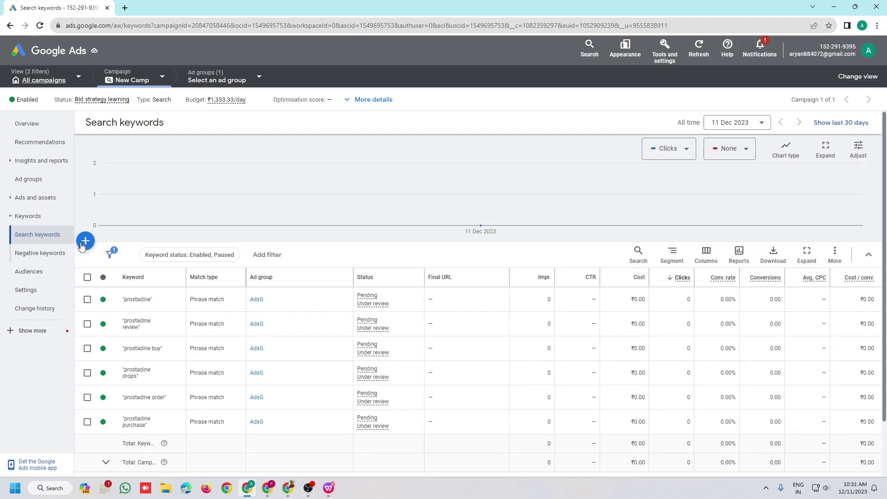
Step: Start adding negative keywords at the campaign level for New Camp
left_click(35, 255)
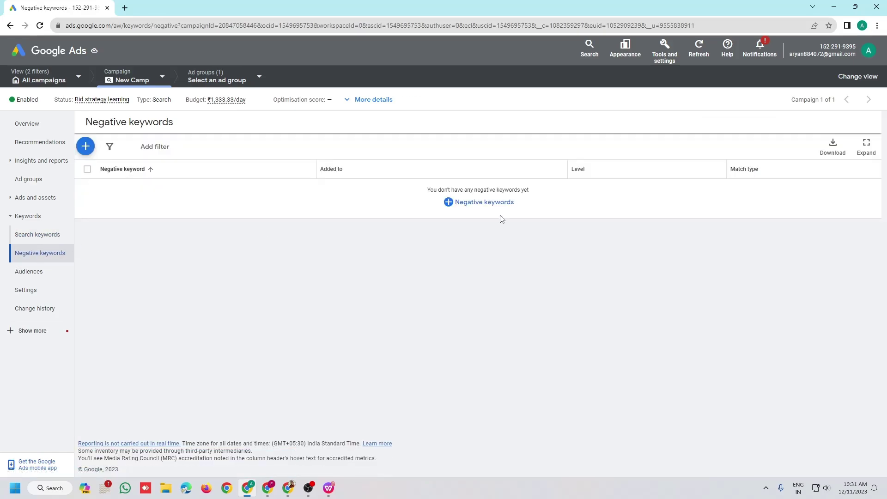
left_click(463, 203)
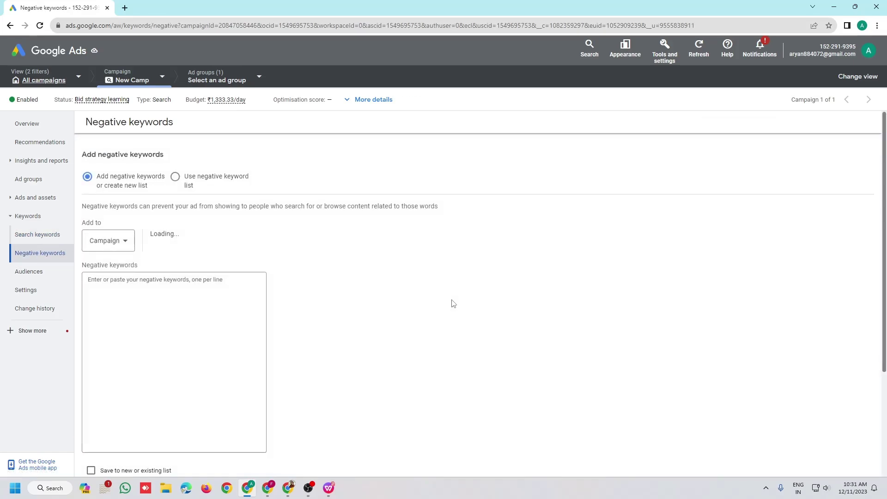
left_click(118, 243)
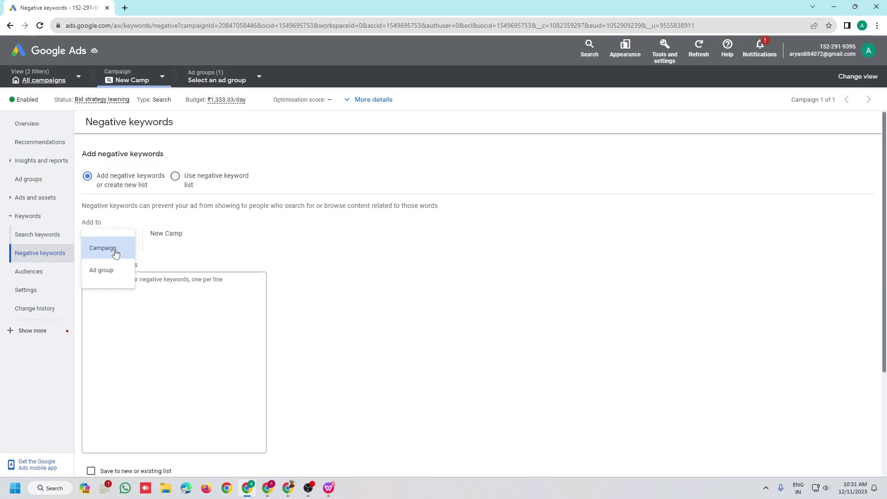
left_click(116, 259)
Step: Switch to the Google Ads Targetings PDF in WPS and select the whole negative keyword list from "amazon" to "who" for copying
mouse_move(270, 491)
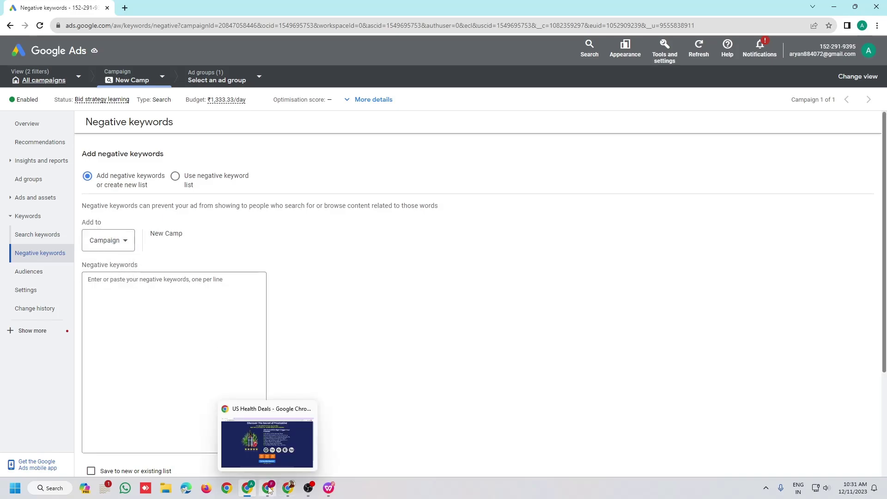
left_click(329, 489)
scroll(390, 341, "up", 15)
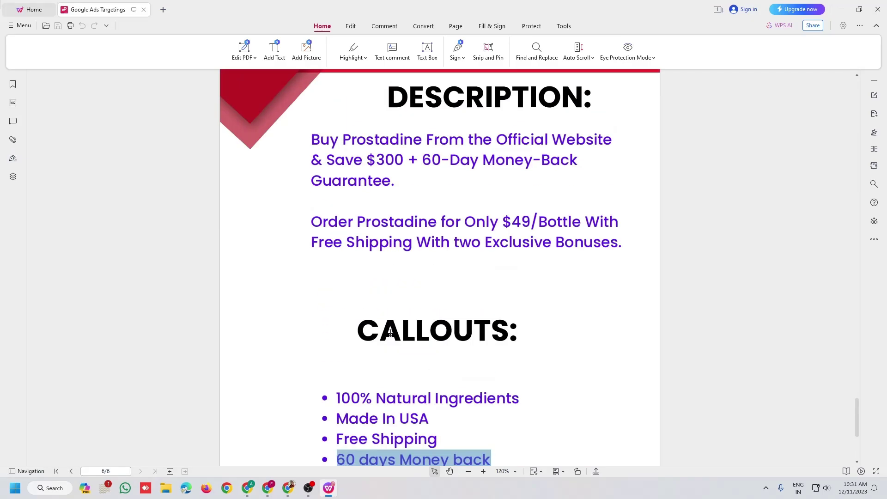
scroll(391, 319, "up", 8)
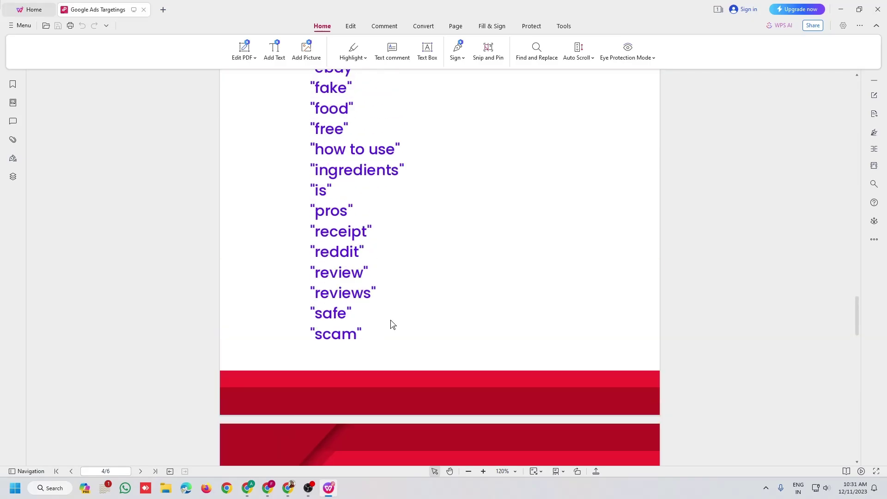
scroll(360, 394, "up", 5)
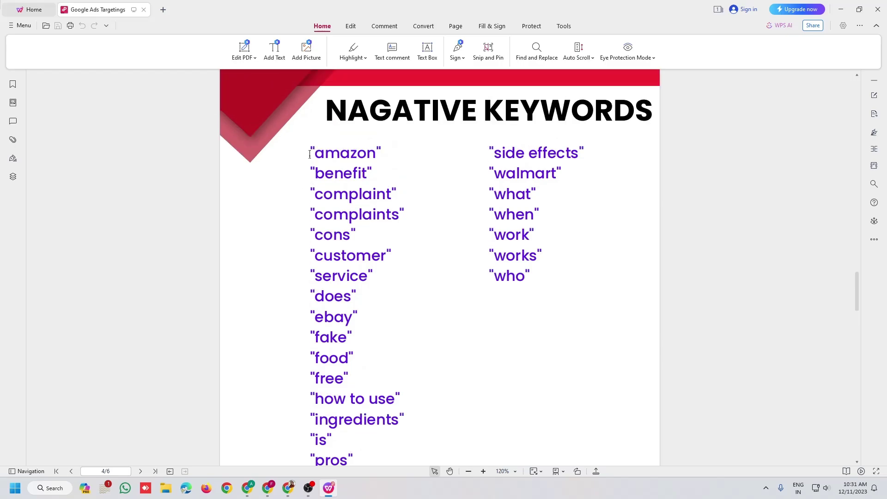
left_click_drag(311, 149, 532, 280)
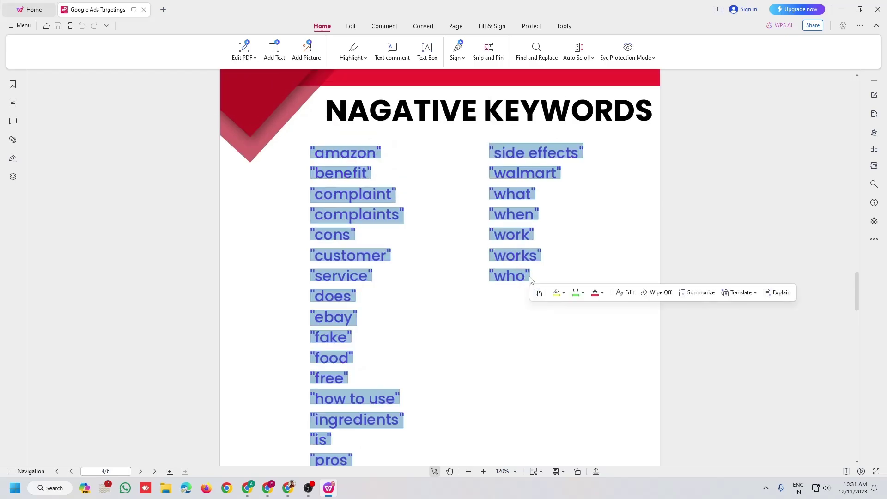
Step: Paste the PDF's negative keywords from "amazon" to "who" at campaign level for New Camp in Google Ads and save them
left_click(247, 488)
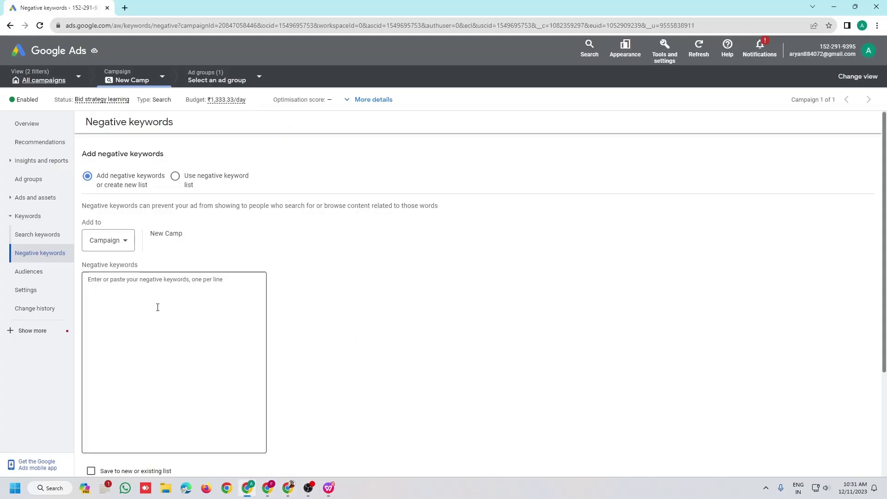
left_click(129, 307)
type("\"amazon\" \"benefit\" \"complaint\" \"complaints\" \"cons\" \"customer\" \"service\" \"does\" \"ebay\" \"fake\" \"food\" \"free\" \"how to use\" \"ingredients\" \"is\" \"pros\" \"receipt\" \"reddit\" \"review\" \"reviews\" \"safe\" \"scam\" \"side effects\" \"walmart\" \"what\" \"when\" \"work\" \"works\" \"who\"")
scroll(171, 318, "down", 3)
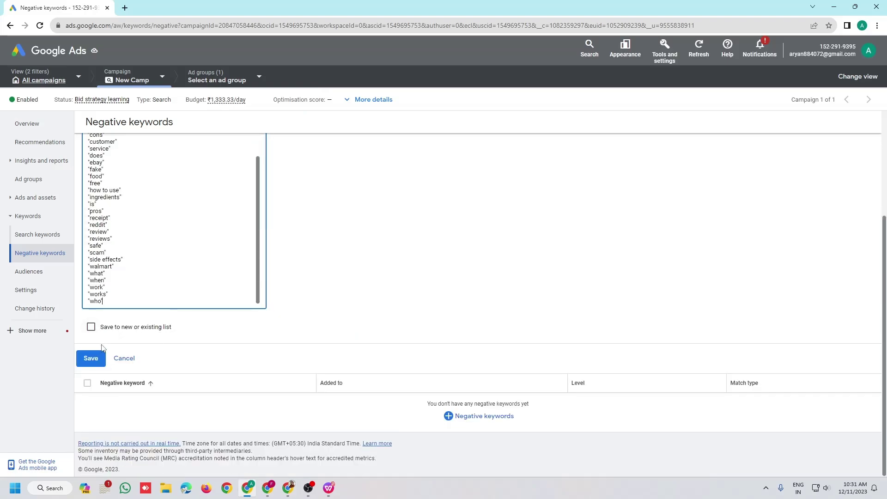
left_click(92, 358)
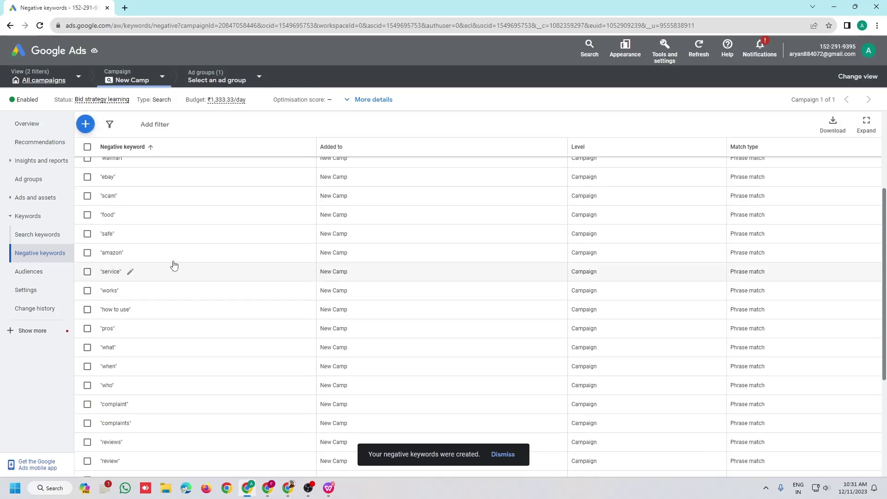
scroll(141, 342, "up", 3)
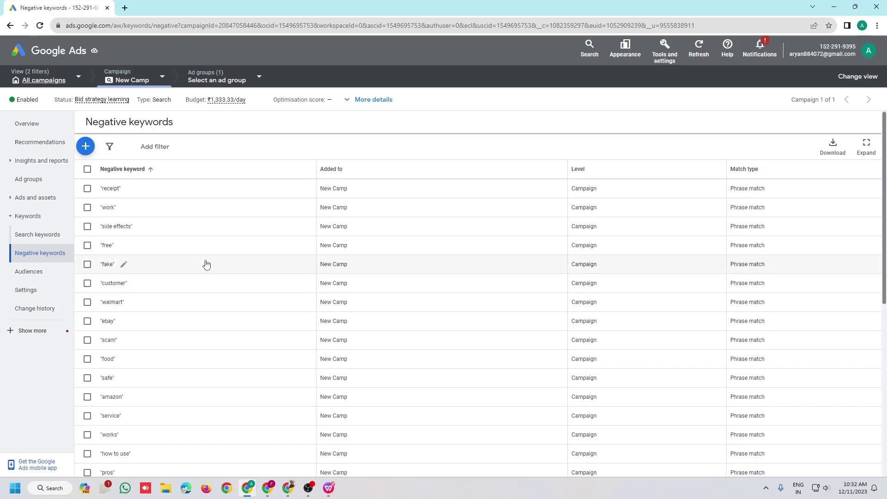
Step: Open the audience demographics for editing in ad group AdsG, exiting the Unified audience reporting guide
left_click(37, 273)
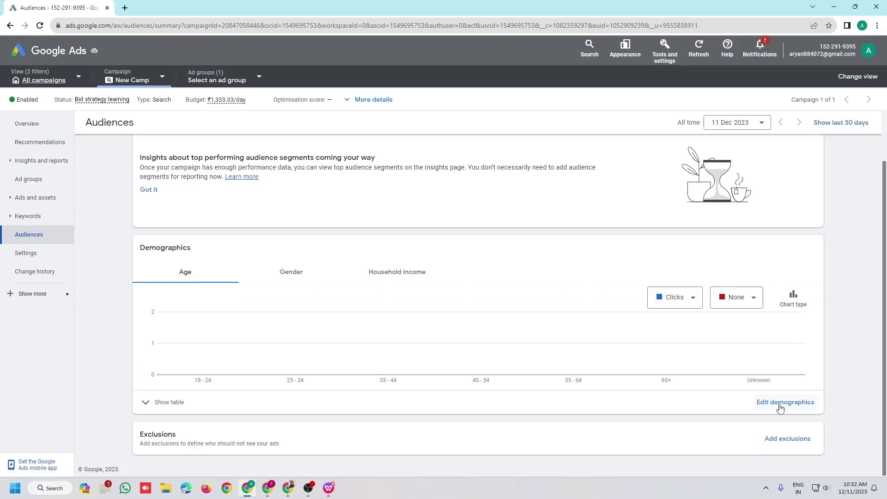
left_click(781, 403)
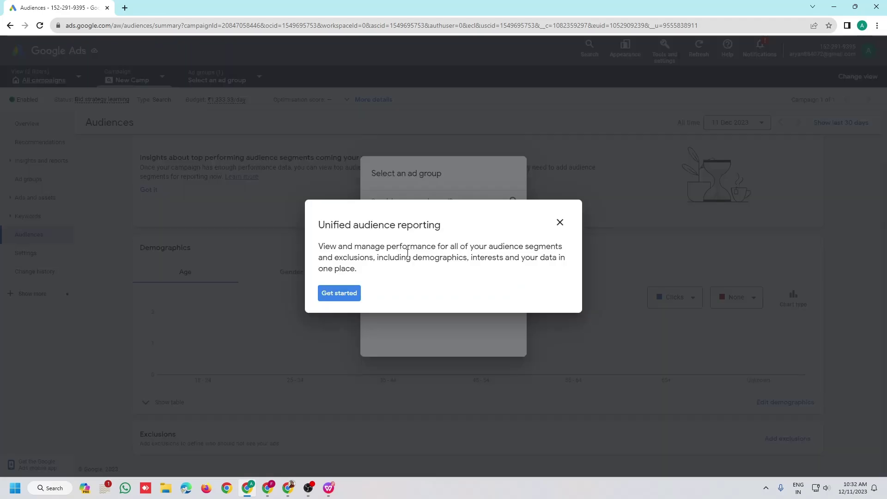
left_click(563, 223)
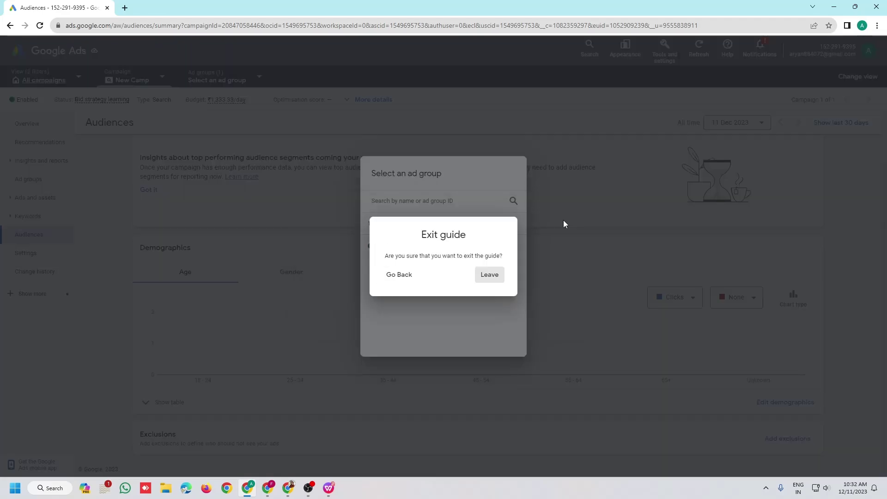
left_click(490, 276)
left_click(390, 247)
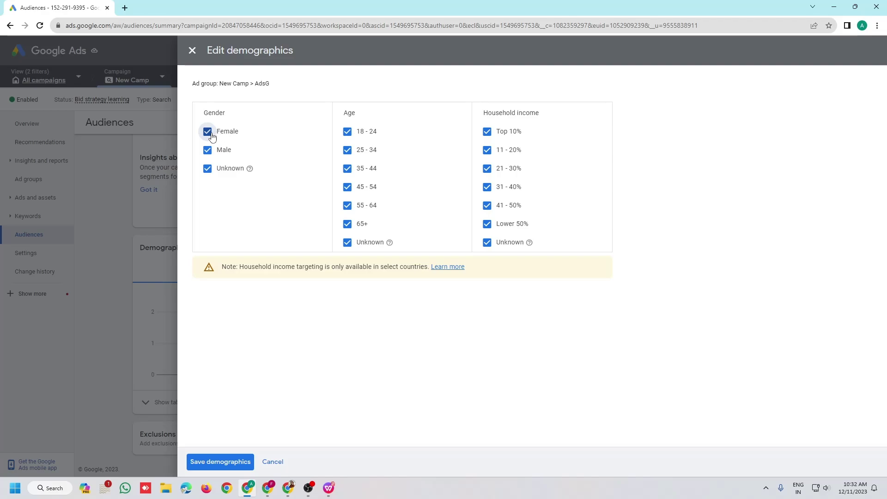
Step: Exclude Female and Unknown genders and the age ranges 18-24, 25-34 and 35-44, then save the demographics
left_click(209, 134)
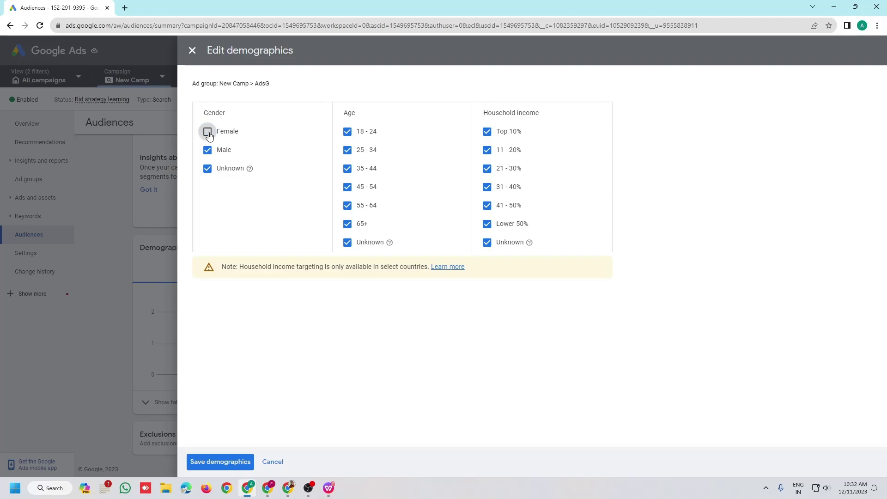
left_click(208, 169)
left_click(348, 133)
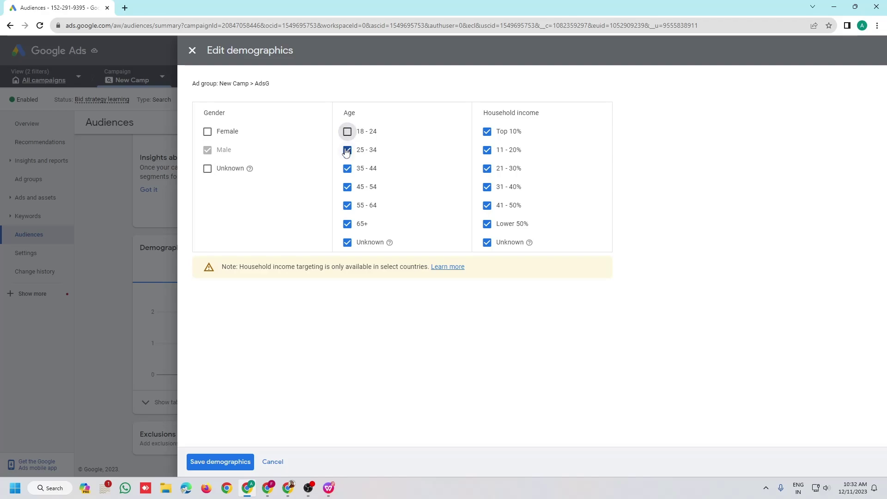
left_click(348, 150)
left_click(347, 169)
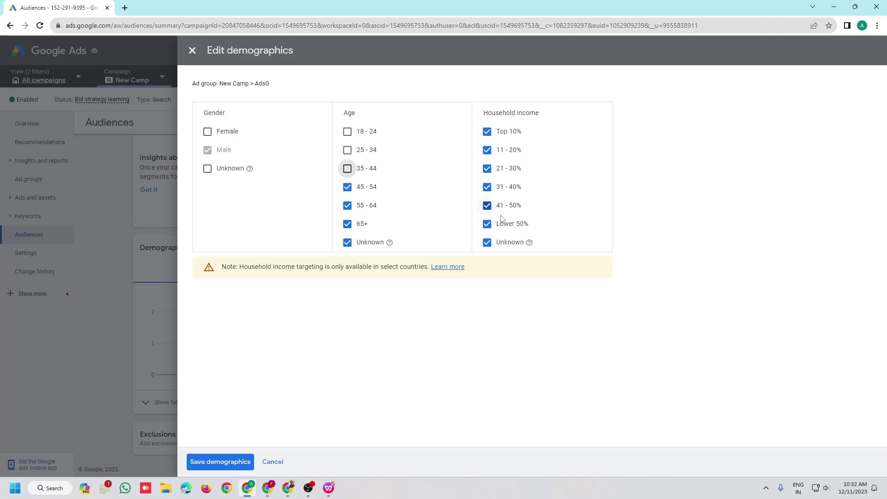
left_click(209, 464)
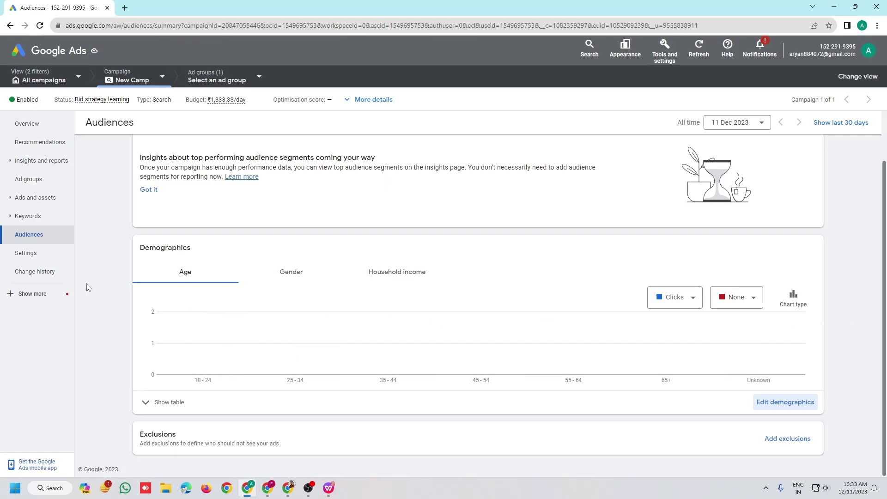
Step: Review the list of targeted US states in the campaign's locations
left_click(25, 296)
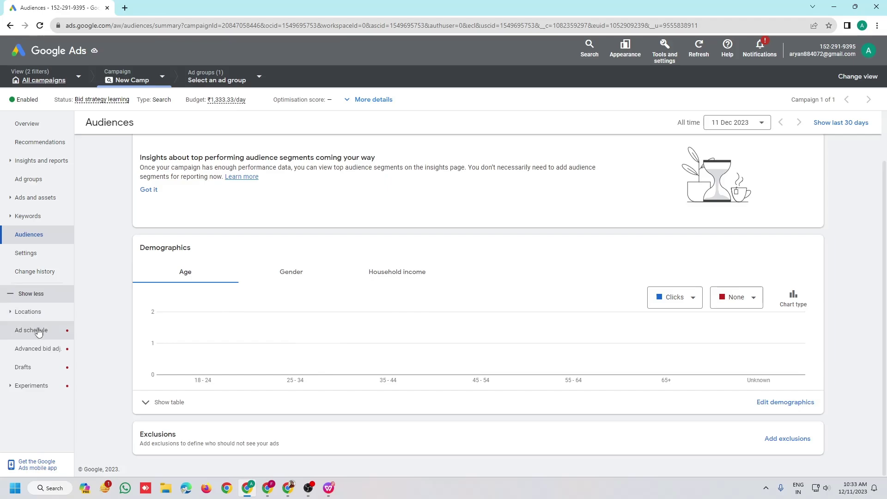
left_click(37, 313)
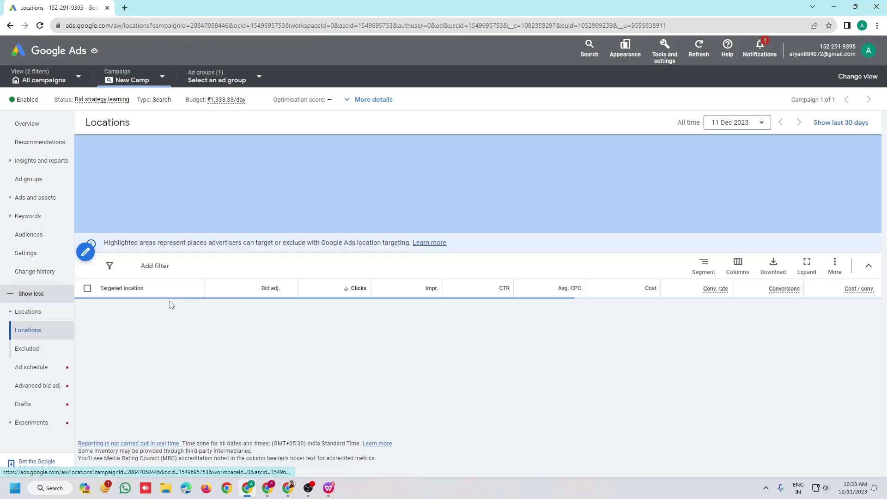
scroll(173, 324, "down", 3)
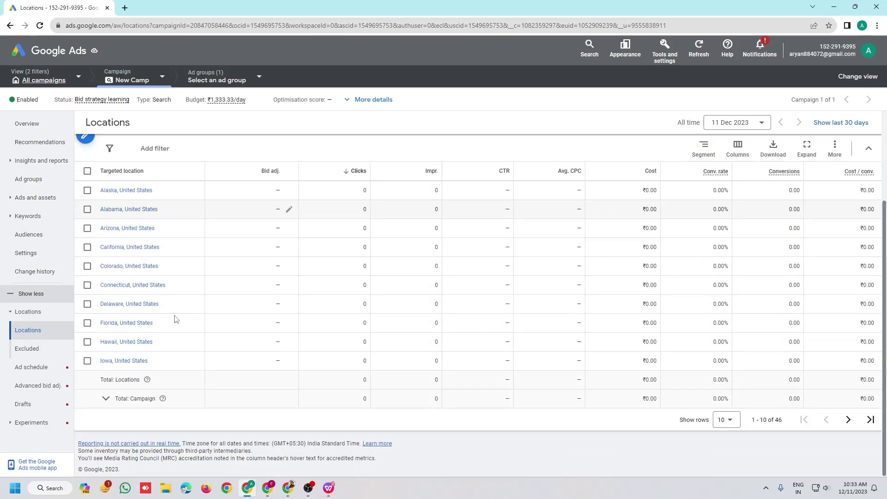
scroll(175, 319, "up", 3)
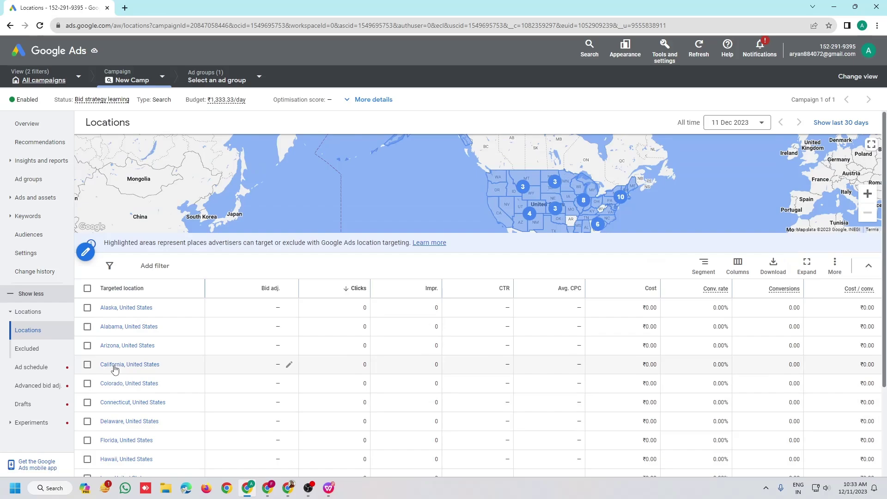
Step: Start editing the campaign's excluded locations with bulk location entry enabled
left_click(45, 350)
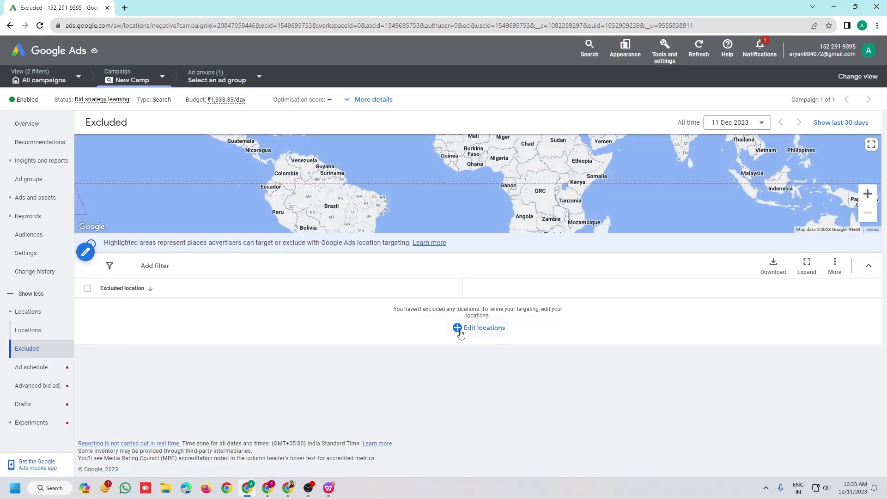
left_click(469, 330)
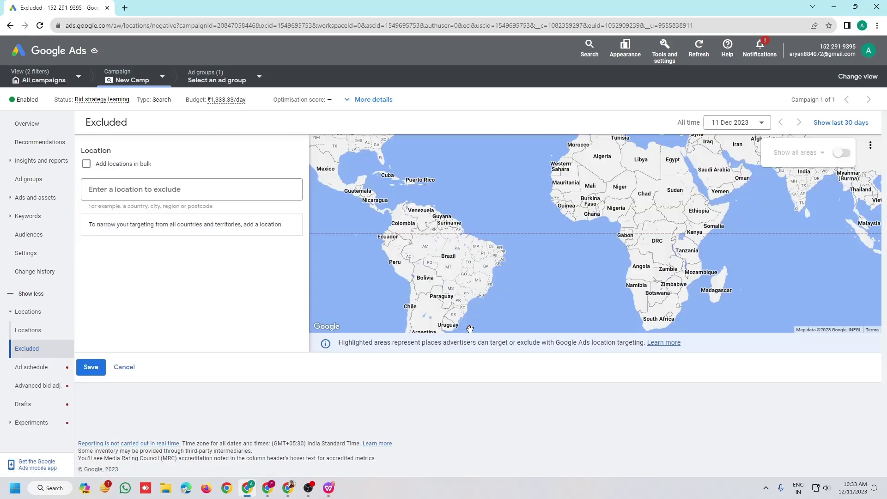
left_click(91, 164)
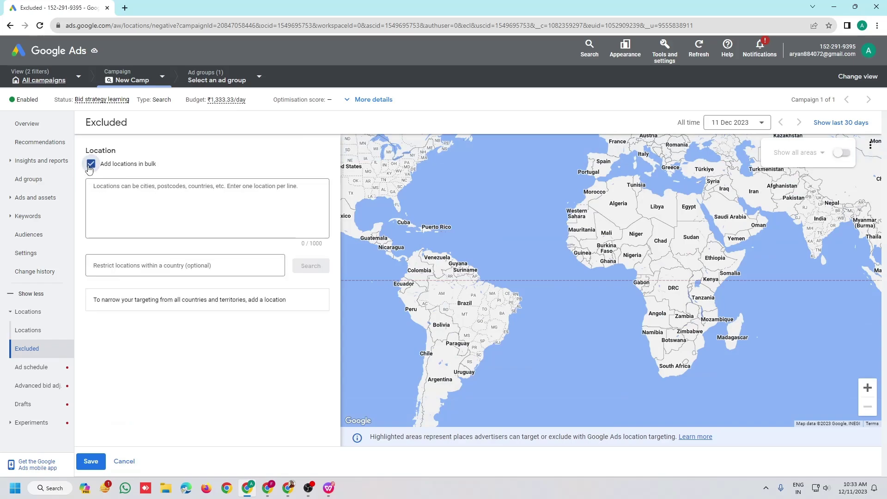
Step: Copy the Exclude City list from New York, NY to Baltimore, M out of the Google Ads Targetings PDF in WPS
left_click(328, 488)
scroll(403, 281, "down", 10)
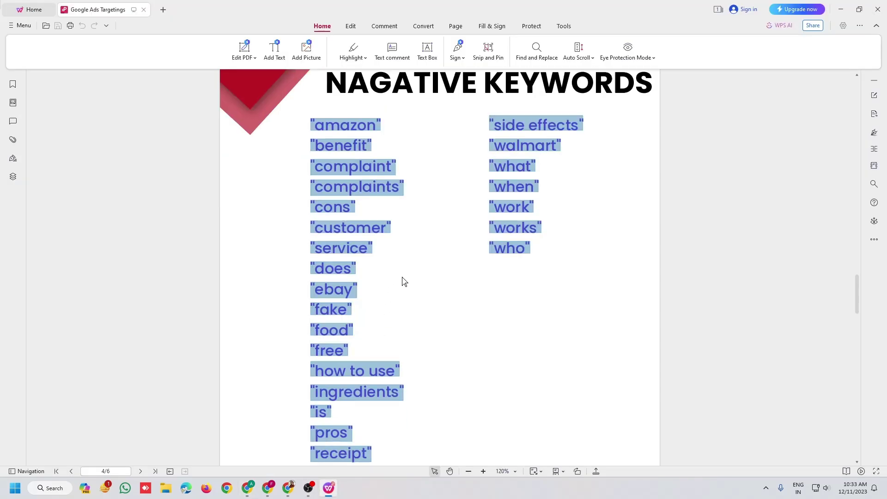
scroll(434, 275, "down", 20)
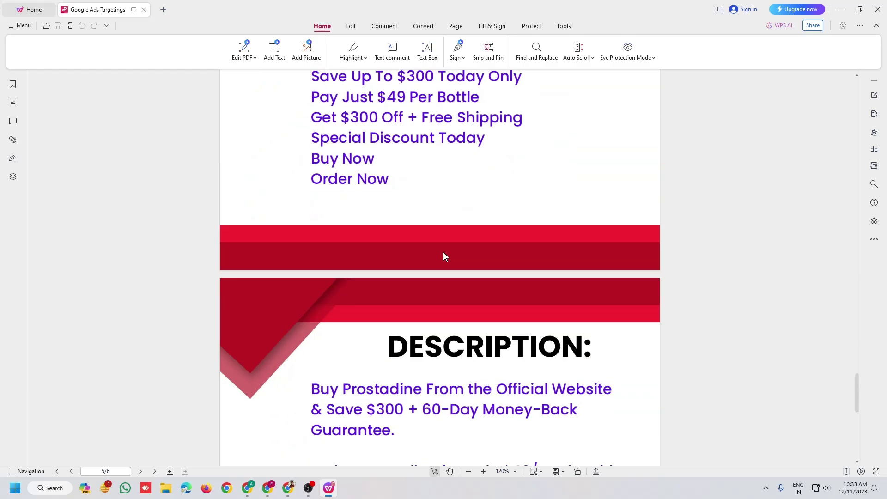
scroll(445, 257, "up", 20)
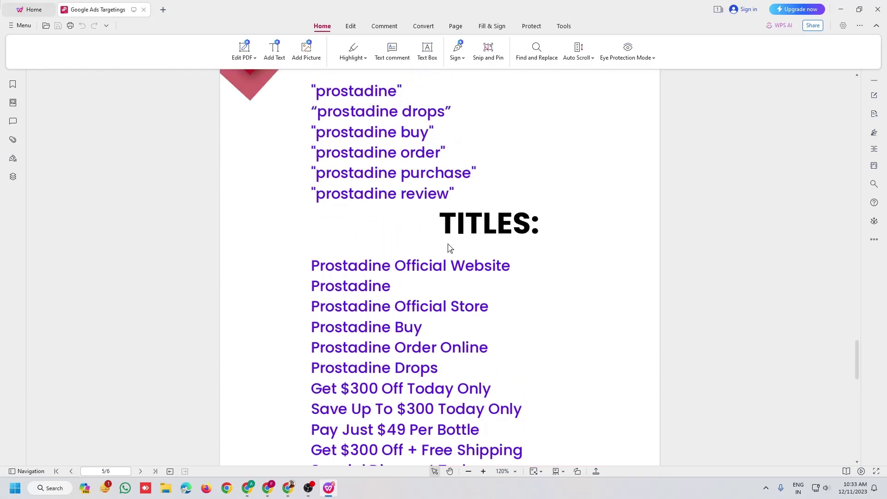
scroll(452, 245, "up", 15)
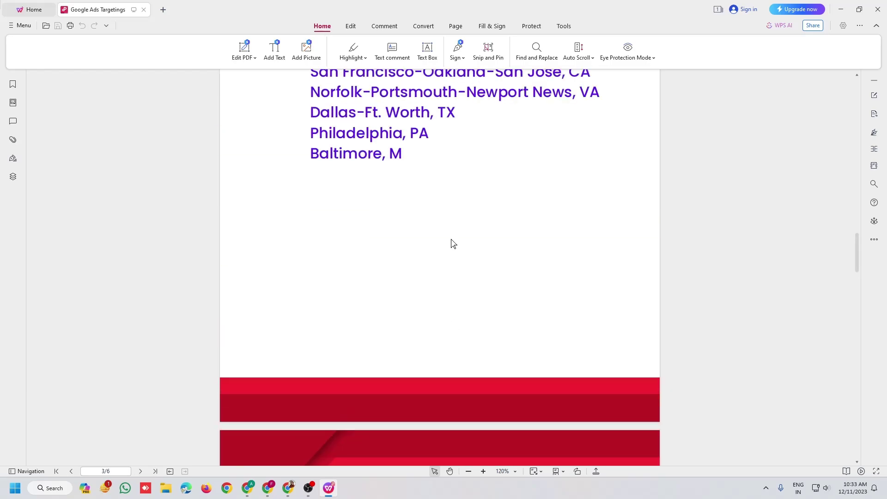
scroll(451, 237, "up", 2)
left_click_drag(311, 203, 414, 439)
key("ctrl+c")
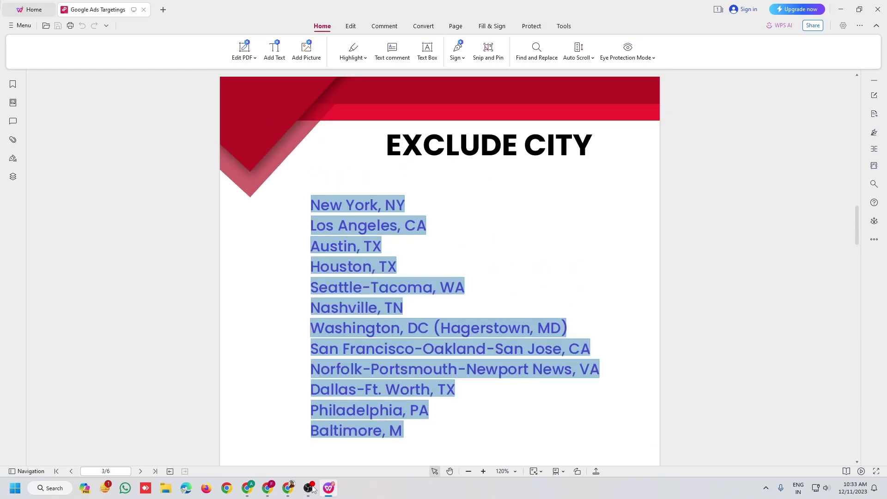
Step: Paste the copied city list into the bulk exclusion entry in Google Ads and search for matching locations
left_click(257, 489)
left_click(148, 198)
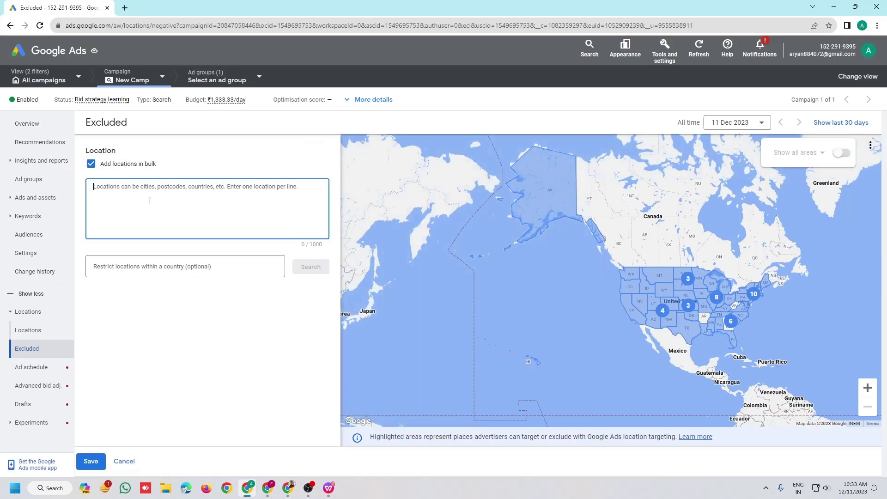
key("ctrl+v")
left_click(310, 268)
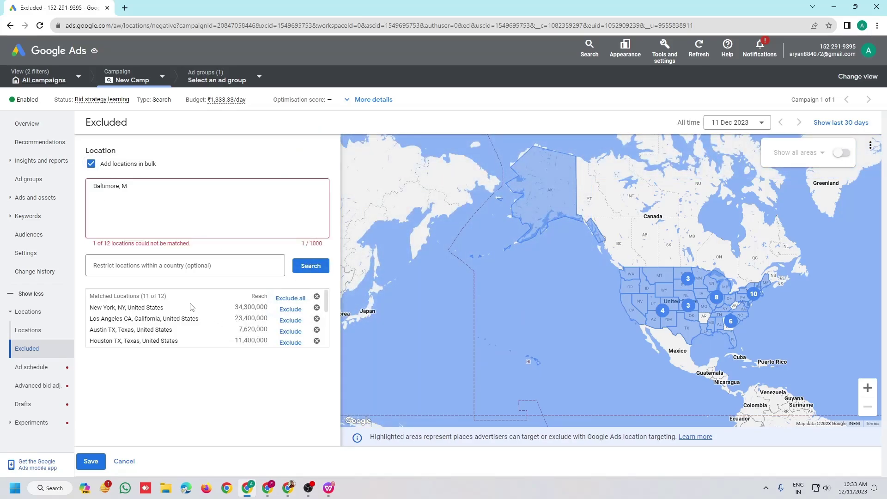
Step: Exclude all matched cities from the campaign and save the location exclusions
scroll(194, 308, "down", 3)
scroll(214, 323, "up", 3)
left_click(293, 296)
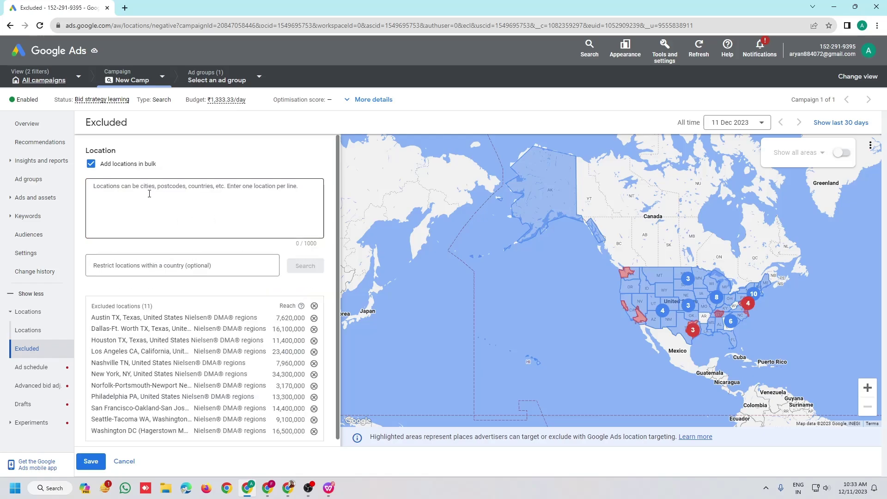
left_click(95, 464)
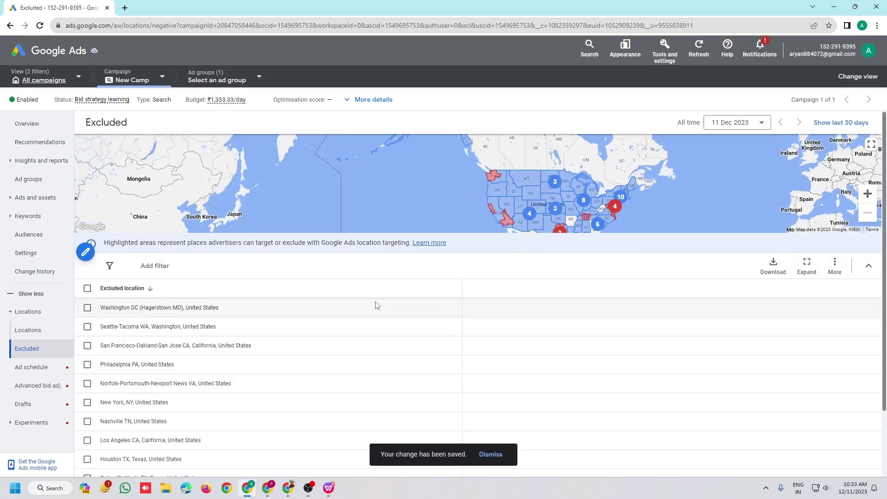
Step: Examine New Camp's overview, including its review progress and campaign diagnostics
left_click(39, 122)
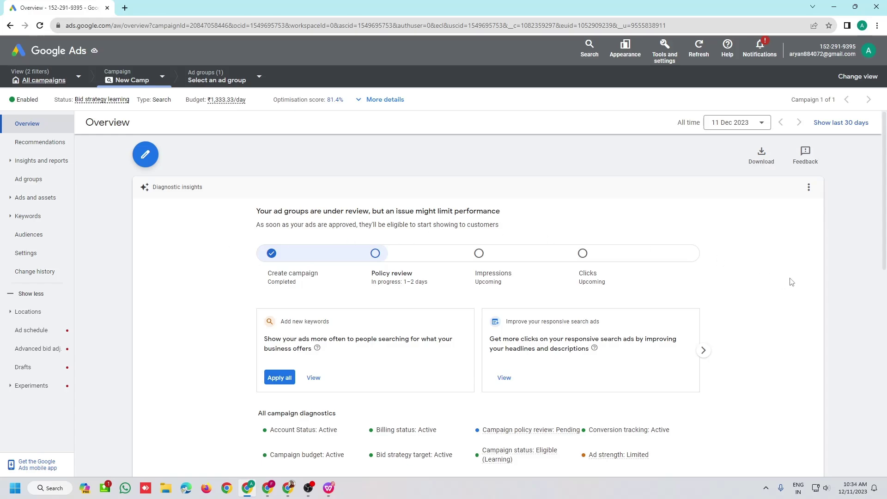
scroll(792, 282, "down", 3)
scroll(813, 281, "up", 3)
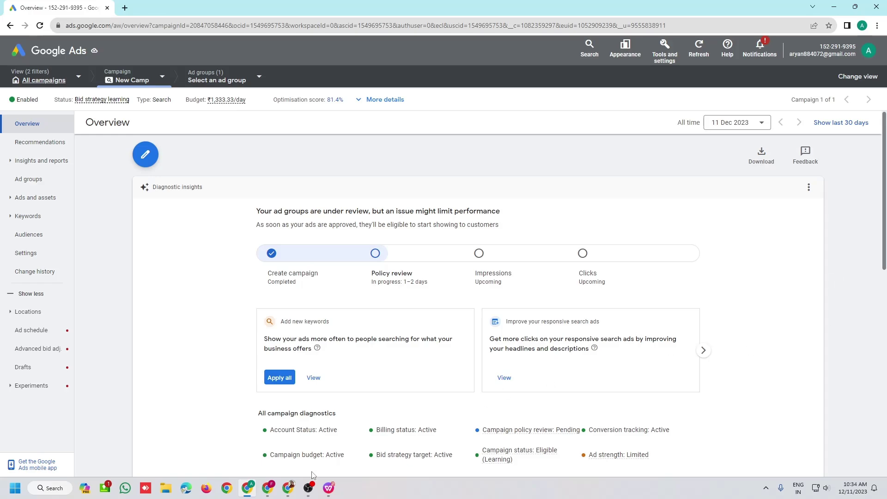
Step: View the other account's advertiser verification page and the ushealthdeals.online landing page, closing the landing page window
left_click(288, 488)
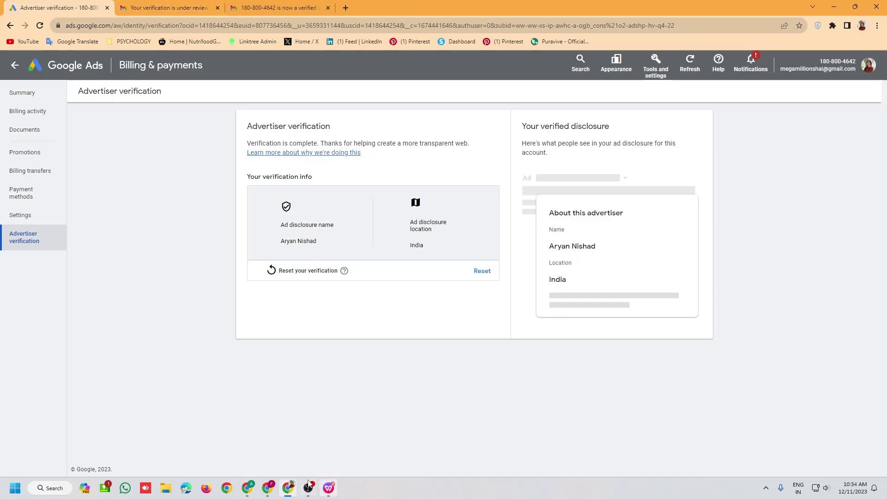
left_click(267, 488)
scroll(433, 134, "down", 2)
scroll(603, 295, "up", 2)
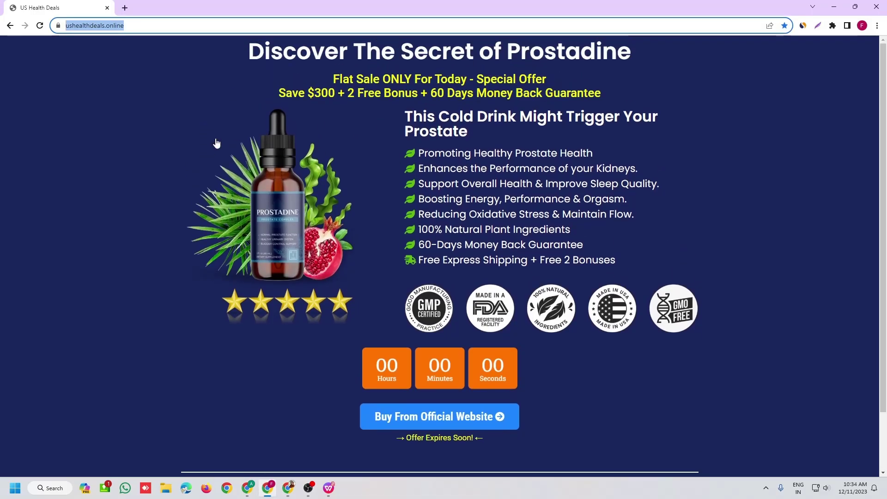
left_click(877, 7)
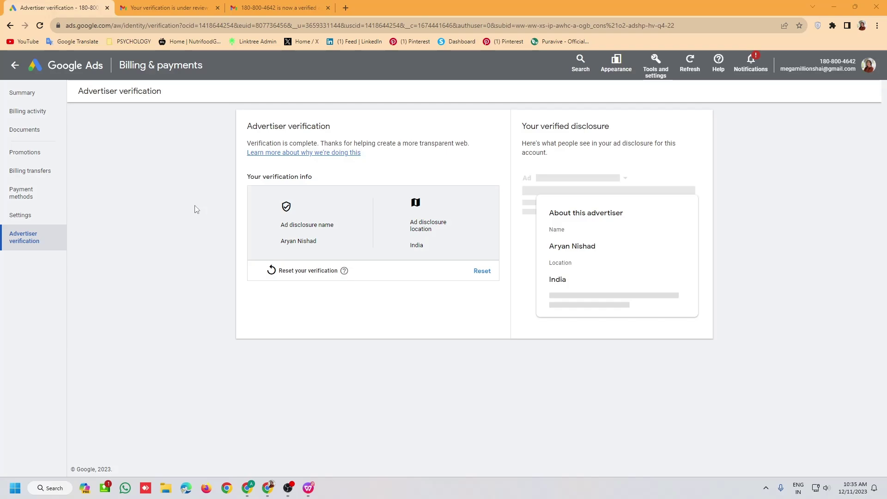
Step: Check the verified account's overview of all campaigns, then return to New Camp's overview in the first account
left_click(73, 67)
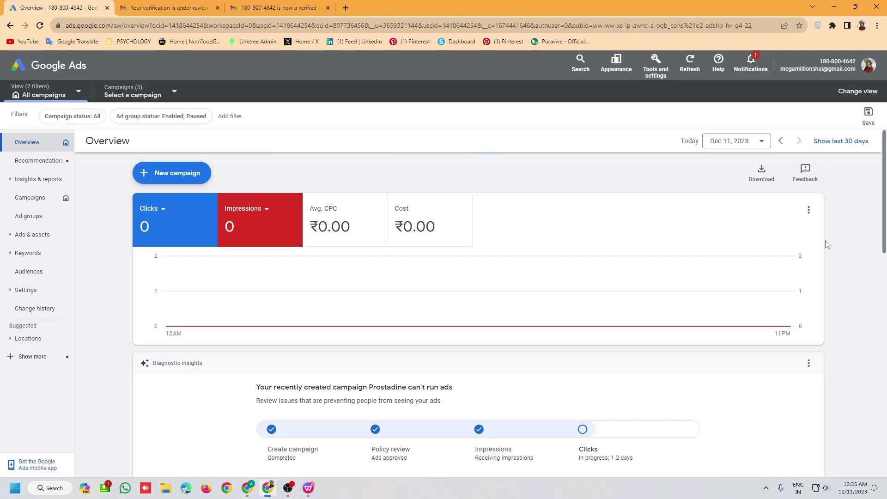
left_click_drag(884, 236, 882, 203)
left_click(250, 487)
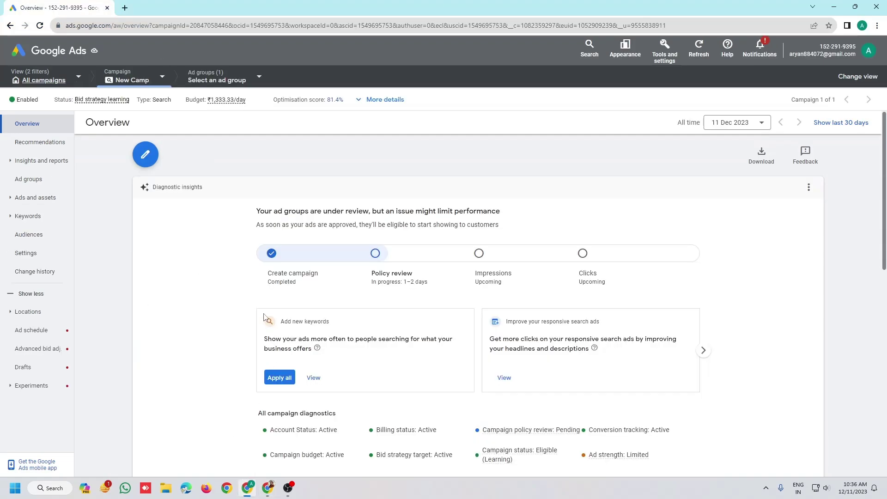